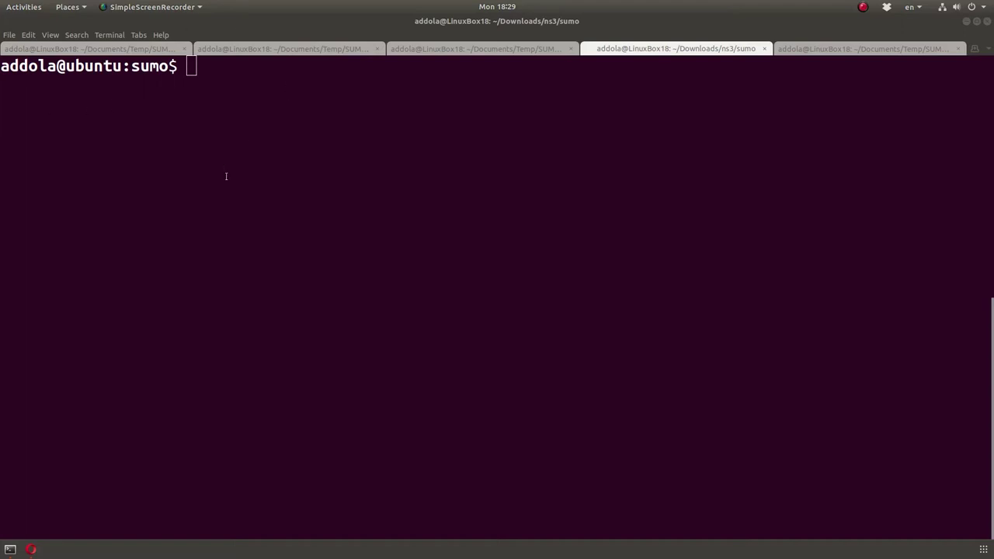
# Step: List the sumo folder's contents and print the current working directory
pyautogui.click(243, 128)
pyautogui.write('sudo -')
pyautogui.press('BackSpace')
pyautogui.write('apt-get i')
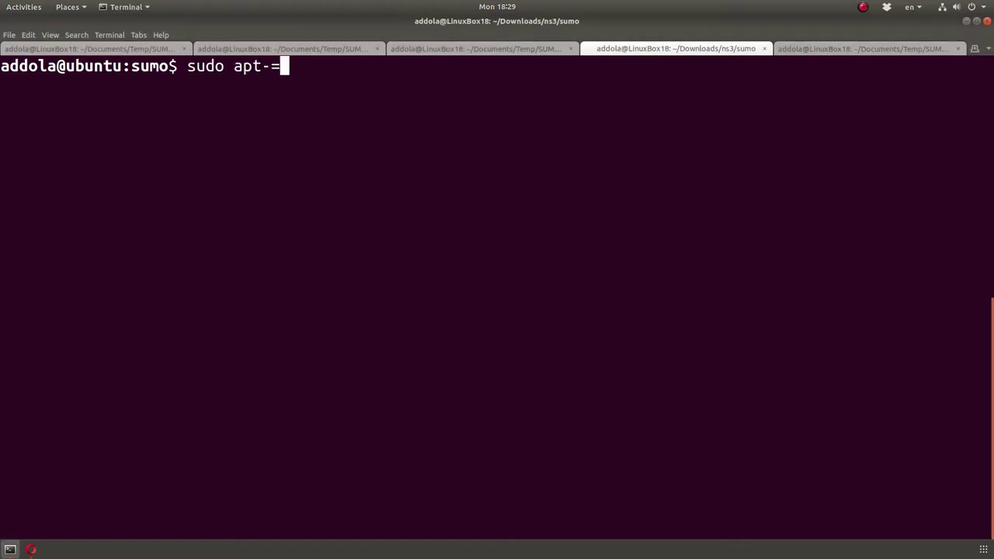
pyautogui.write('nstall sumo')
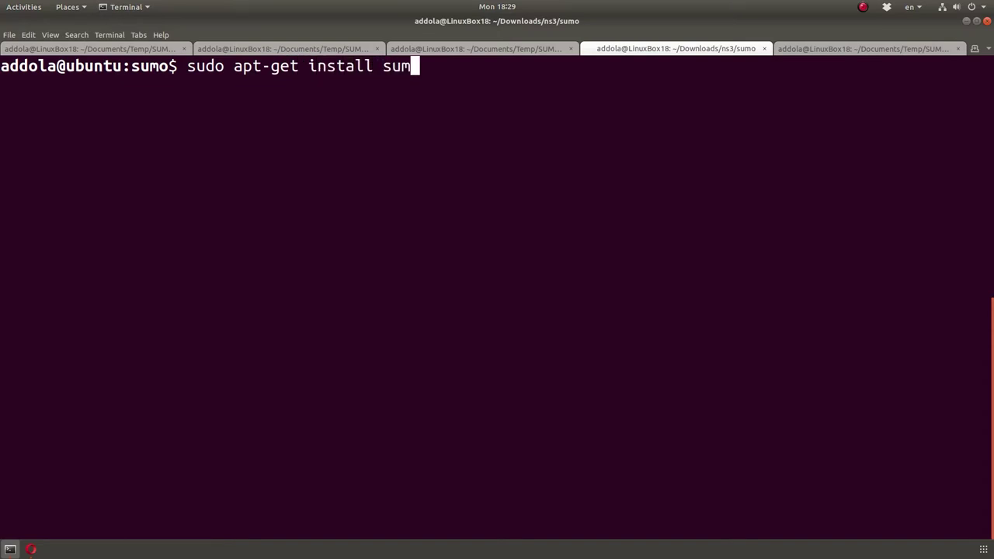
pyautogui.press('BackSpace')
pyautogui.press('BackSpace')
pyautogui.press('BackSpace')
pyautogui.press('BackSpace')
pyautogui.press('BackSpace')
pyautogui.press('BackSpace')
pyautogui.press('BackSpace')
pyautogui.press('BackSpace')
pyautogui.press('BackSpace')
pyautogui.press('BackSpace')
pyautogui.press('BackSpace')
pyautogui.press('BackSpace')
pyautogui.press('BackSpace')
pyautogui.press('BackSpace')
pyautogui.press('BackSpace')
pyautogui.press('BackSpace')
pyautogui.press('BackSpace')
pyautogui.press('BackSpace')
pyautogui.press('BackSpace')
pyautogui.press('BackSpace')
pyautogui.press('BackSpace')
pyautogui.press('BackSpace')
pyautogui.press('BackSpace')
pyautogui.press('BackSpace')
pyautogui.press('BackSpace')
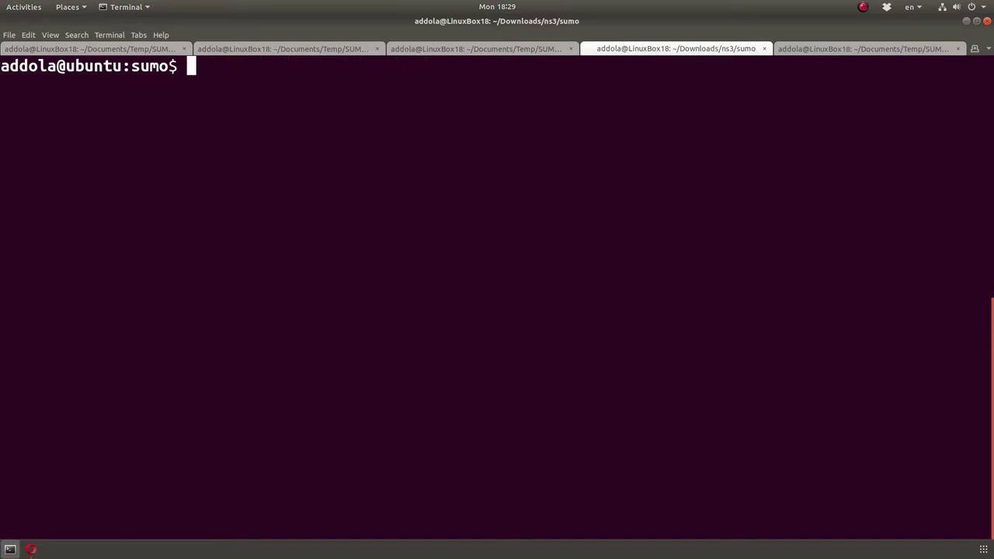
pyautogui.write('ls')
pyautogui.press('Return')
pyautogui.write('pwd')
pyautogui.press('Return')
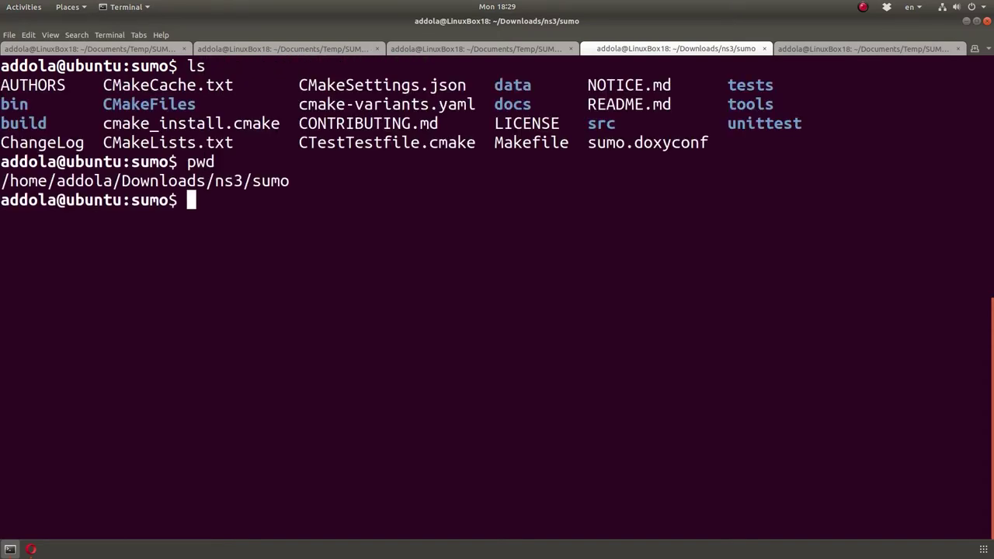
pyautogui.doubleClick(264, 183)
pyautogui.click(298, 221)
# Step: Print $PATH and highlight its sumo/bin and sumo/tools entries
pyautogui.write('echo $PATH')
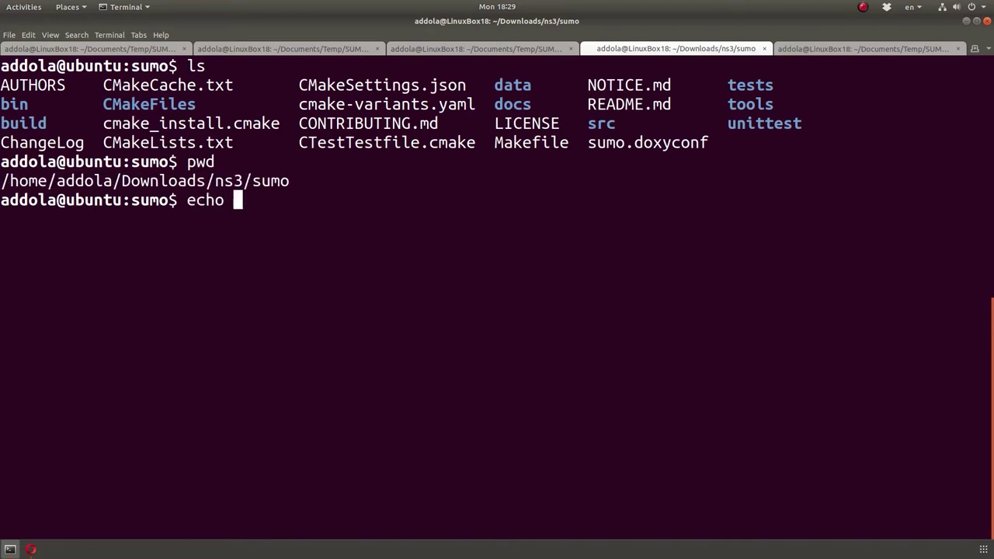
pyautogui.press('Return')
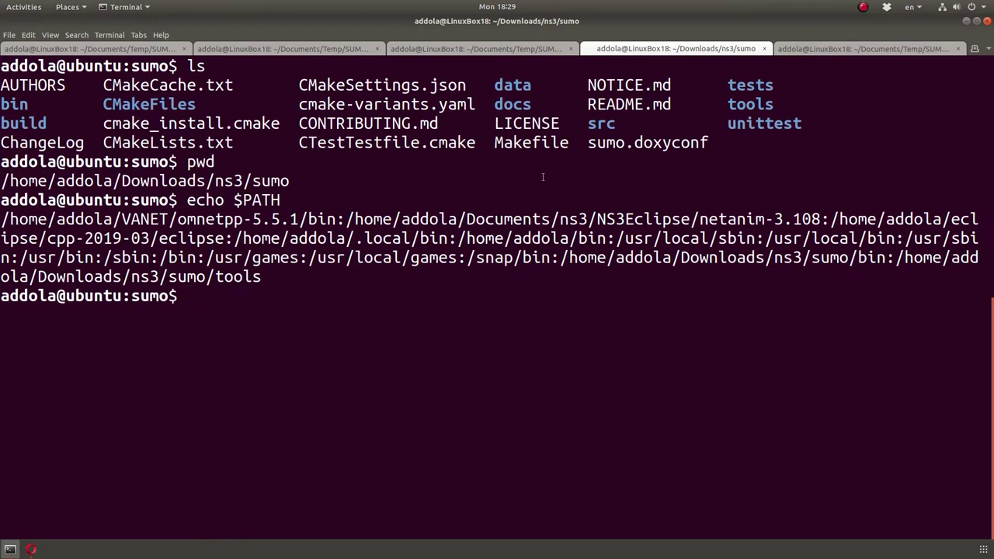
pyautogui.moveTo(560, 258); pyautogui.dragTo(885, 258)
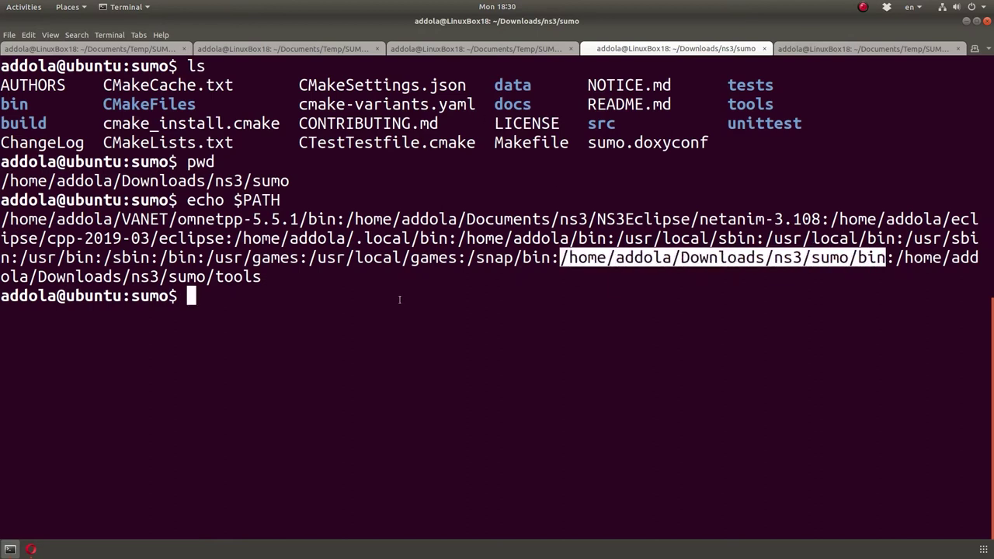
pyautogui.moveTo(150, 277); pyautogui.dragTo(267, 275)
pyautogui.click(255, 303)
# Step: List the bin folder and highlight sumo, sumo-gui, netedit and netconvert
pyautogui.write('ls bin')
pyautogui.press('Return')
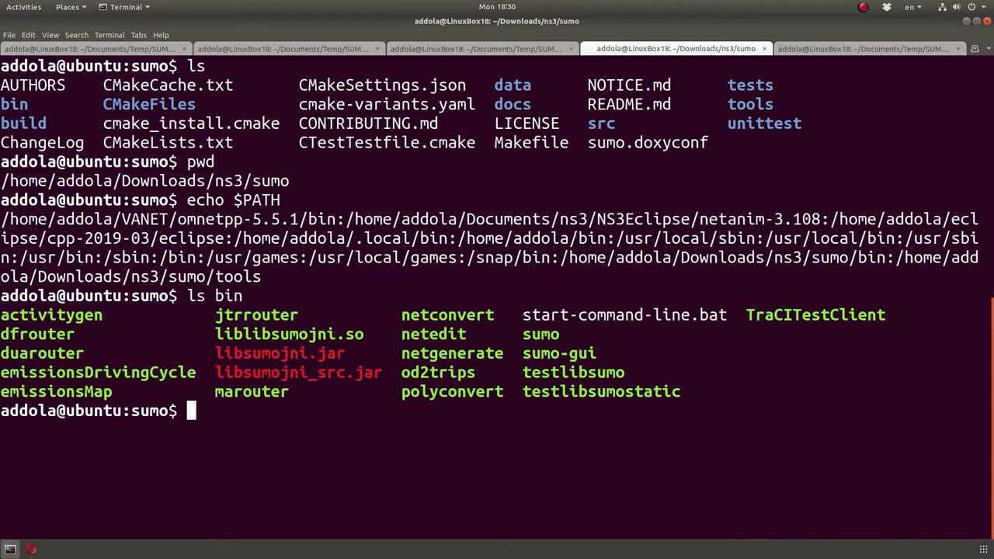
pyautogui.doubleClick(540, 334)
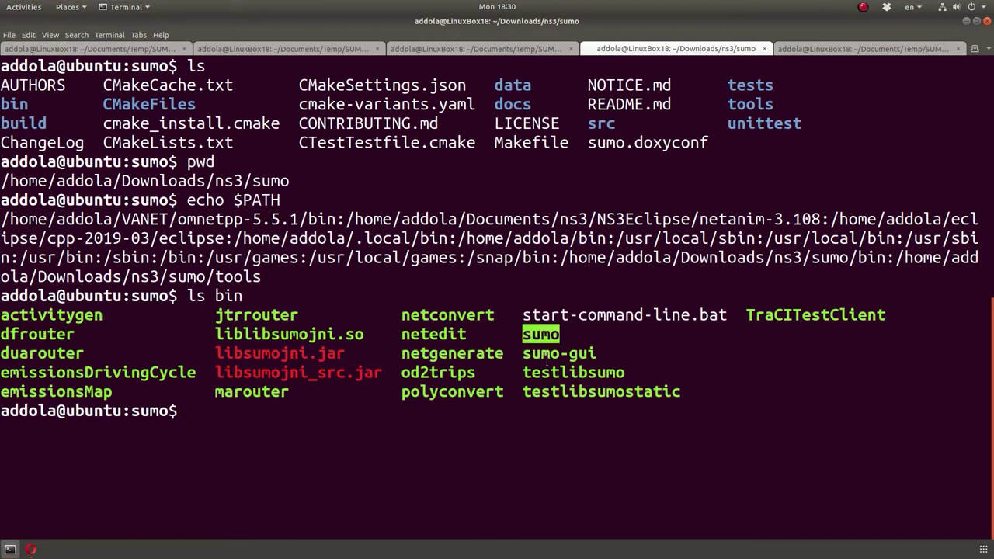
pyautogui.doubleClick(528, 354)
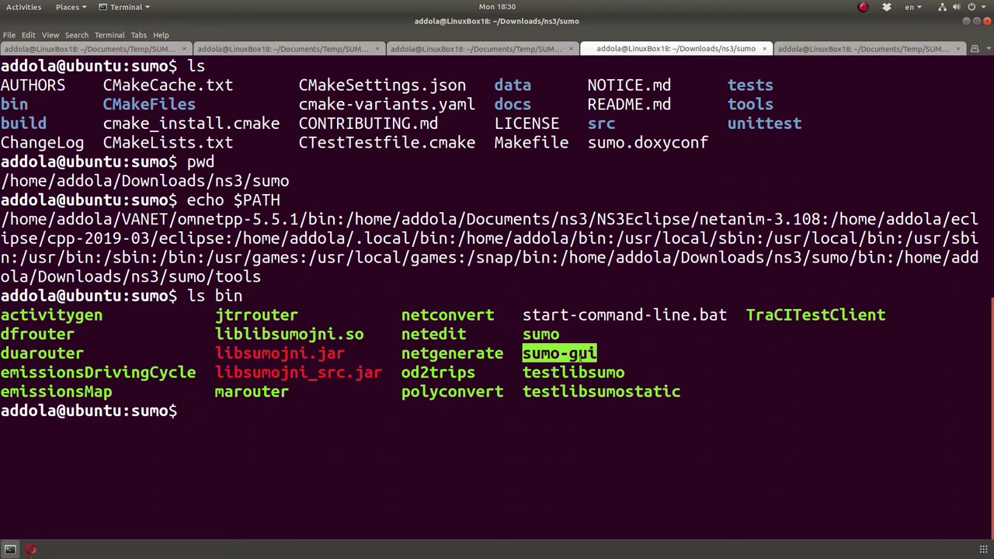
pyautogui.doubleClick(440, 336)
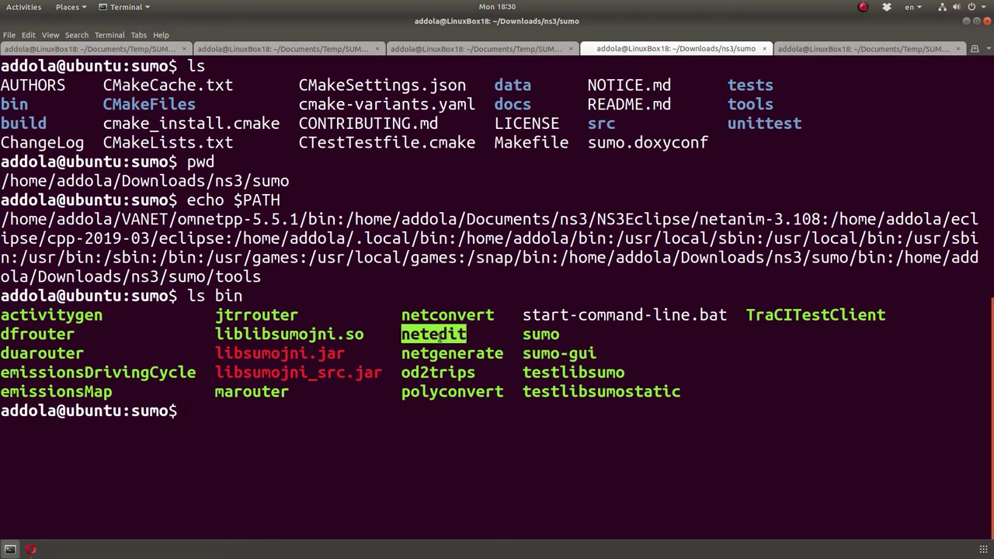
pyautogui.doubleClick(446, 315)
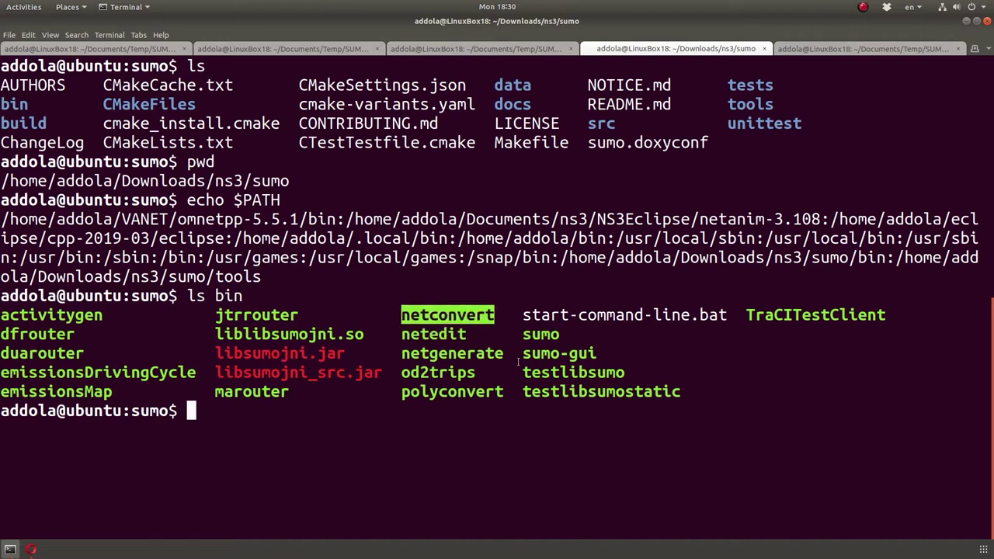
# Step: List the tools folder and highlight tileGet.py, routeSampler.py, traceExporter.py and randomTrips.py
pyautogui.write('clear')
pyautogui.press('Return')
pyautogui.write('ls tool')
pyautogui.press('Tab')
pyautogui.press('Return')
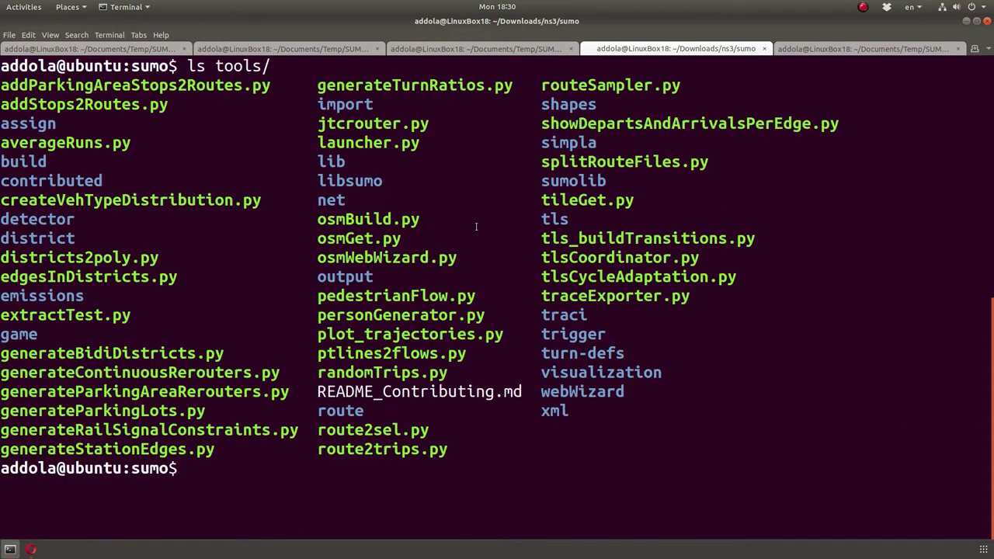
pyautogui.doubleClick(588, 200)
pyautogui.doubleClick(628, 89)
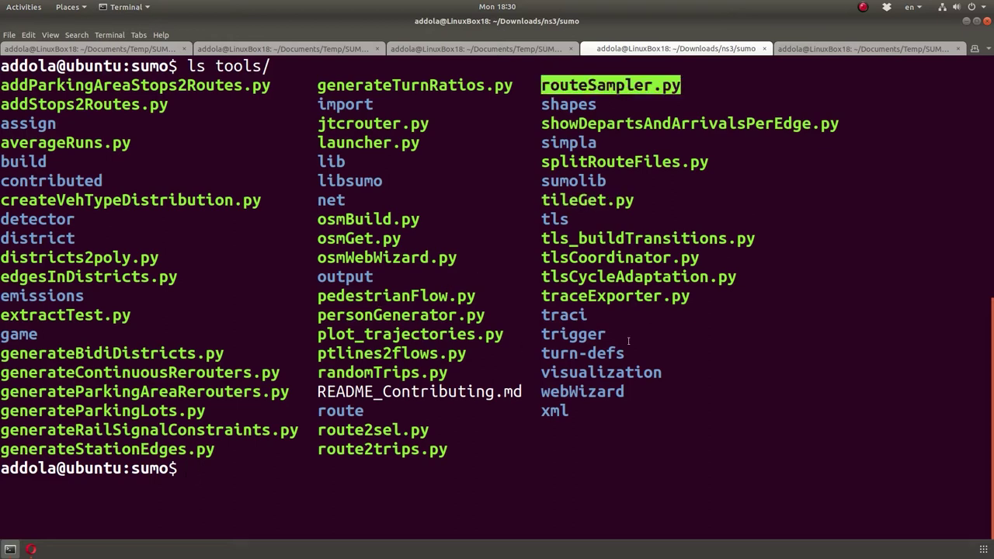
pyautogui.moveTo(543, 297); pyautogui.dragTo(689, 298)
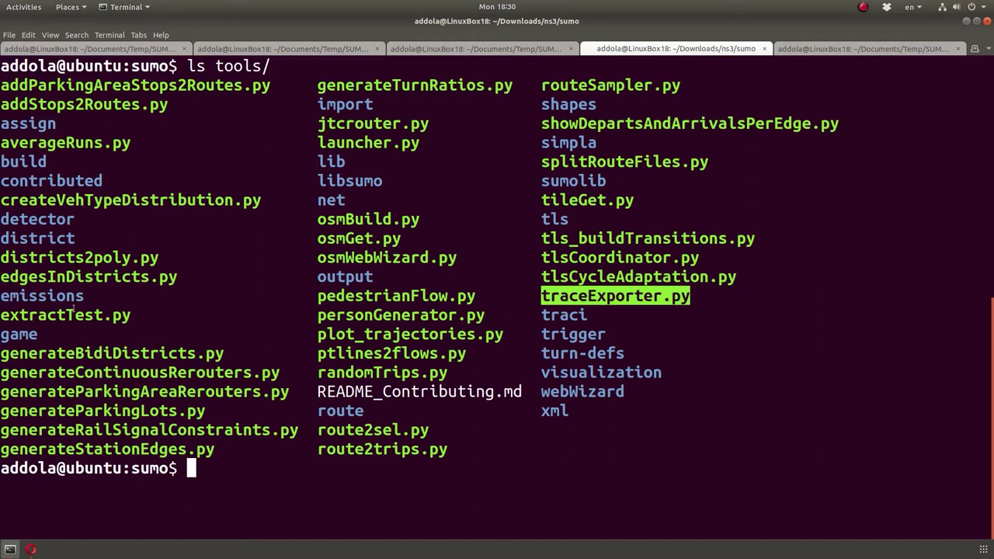
pyautogui.doubleClick(349, 372)
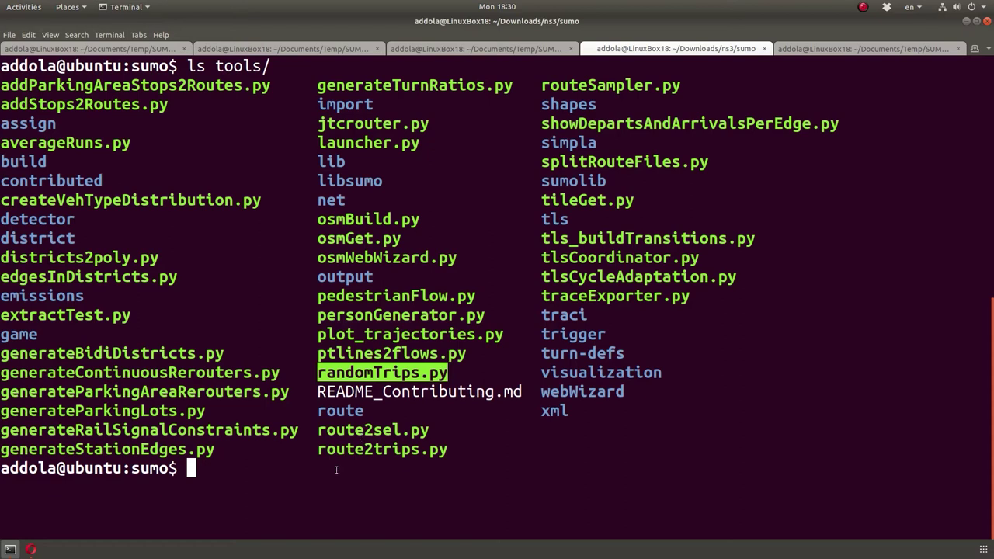
# Step: Clear the screen and list the sumo folder again
pyautogui.write('clear')
pyautogui.press('Return')
pyautogui.write('ls')
pyautogui.press('Return')
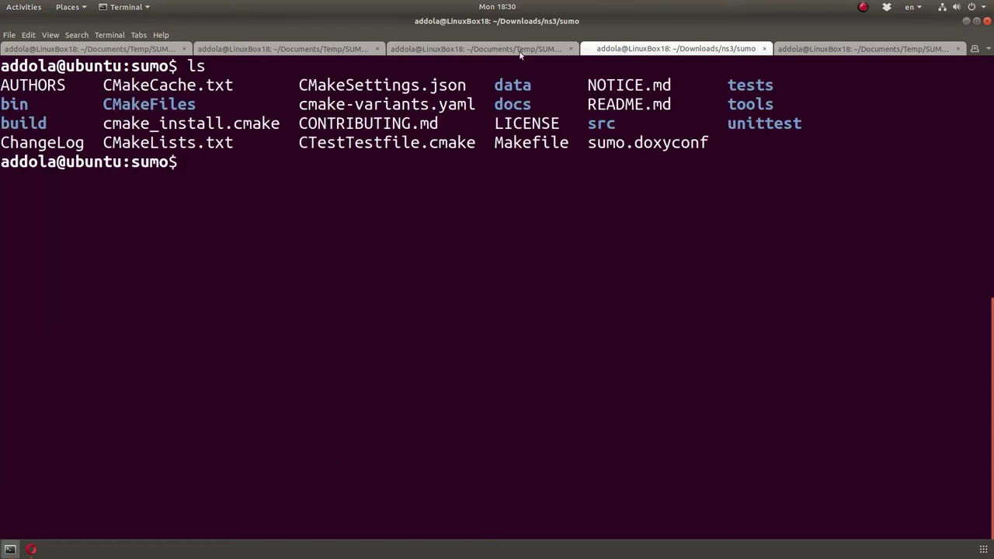
# Step: Switch to the OSMExample session and open OpenStreetMap's Export panel, which warns the area is too large
pyautogui.click(128, 52)
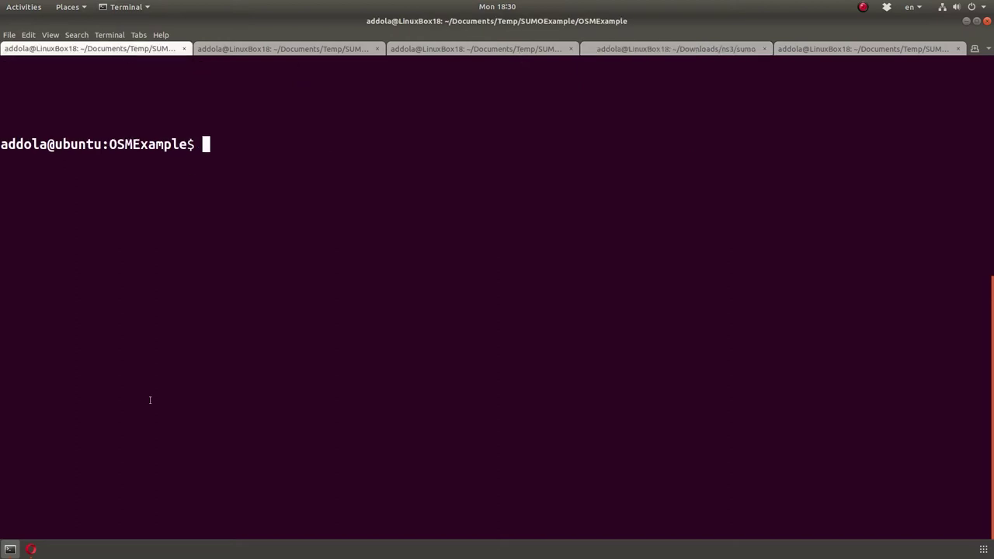
pyautogui.click(31, 550)
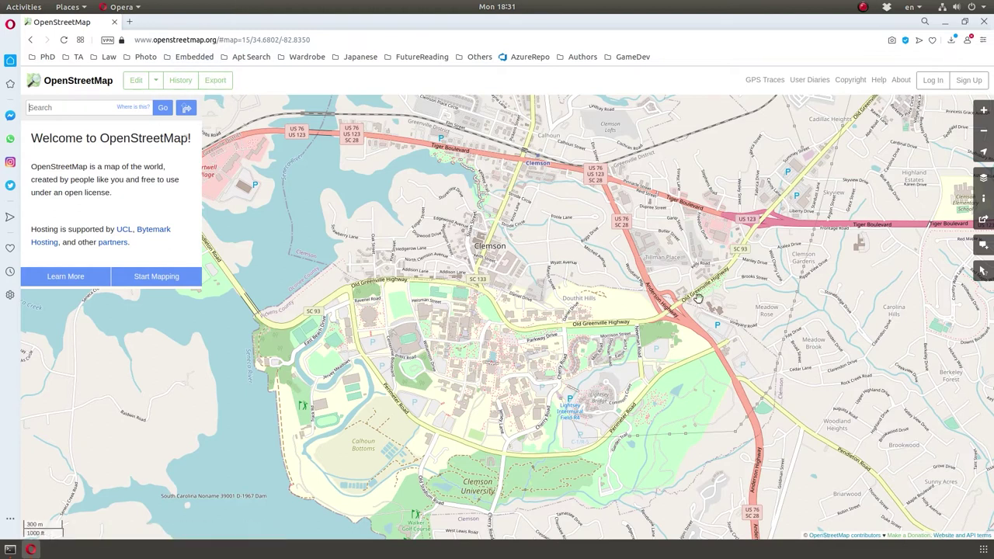
pyautogui.scroll(-5, 698, 297)
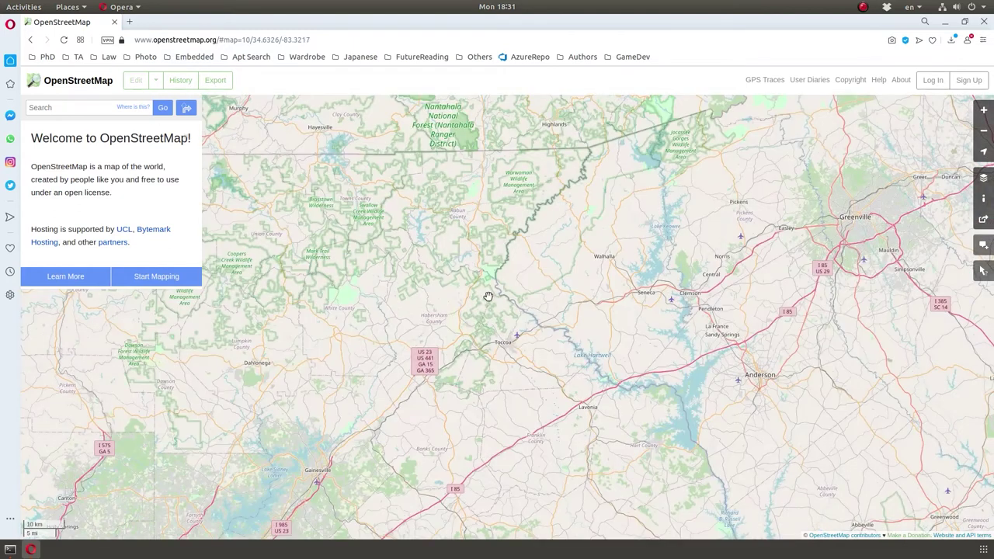
pyautogui.moveTo(442, 308); pyautogui.dragTo(477, 277)
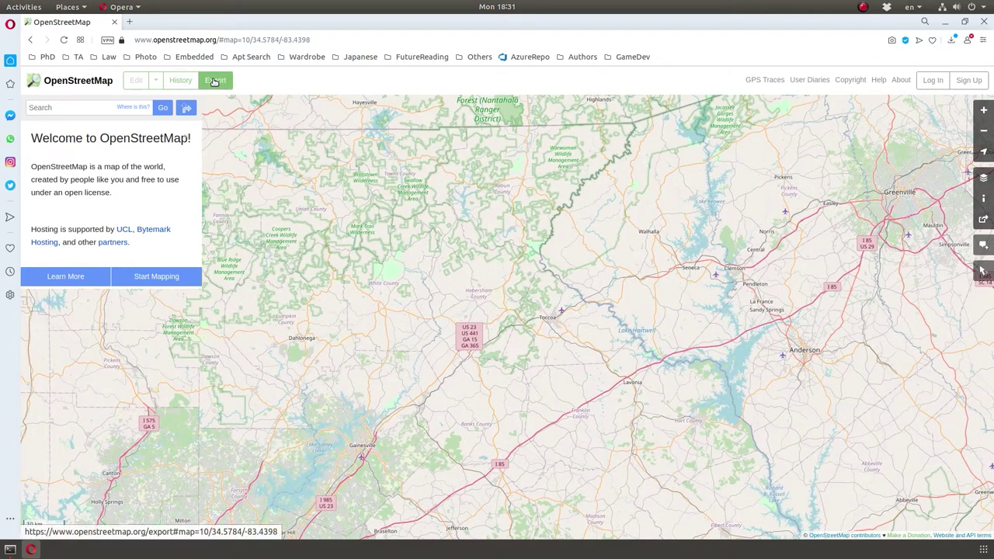
pyautogui.click(215, 80)
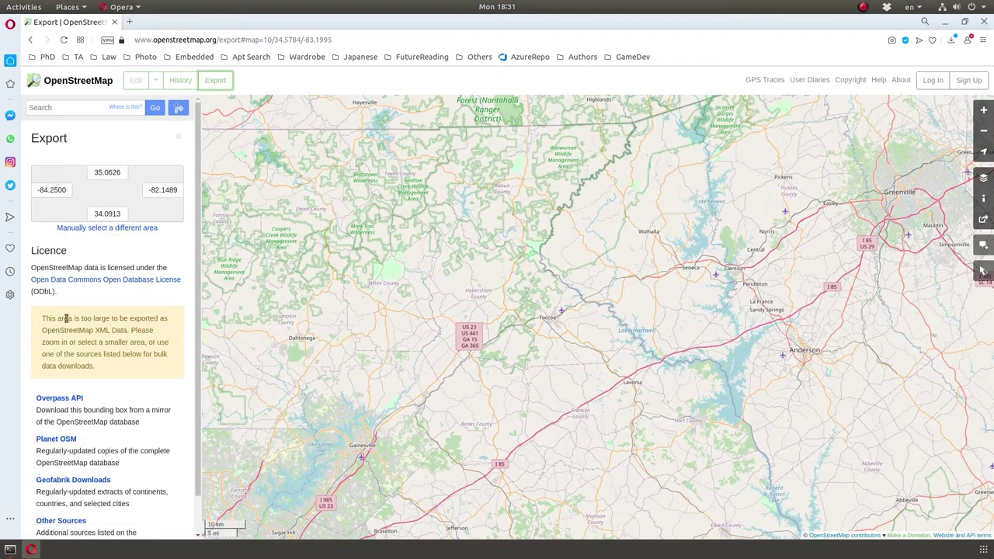
pyautogui.moveTo(66, 318); pyautogui.dragTo(118, 382)
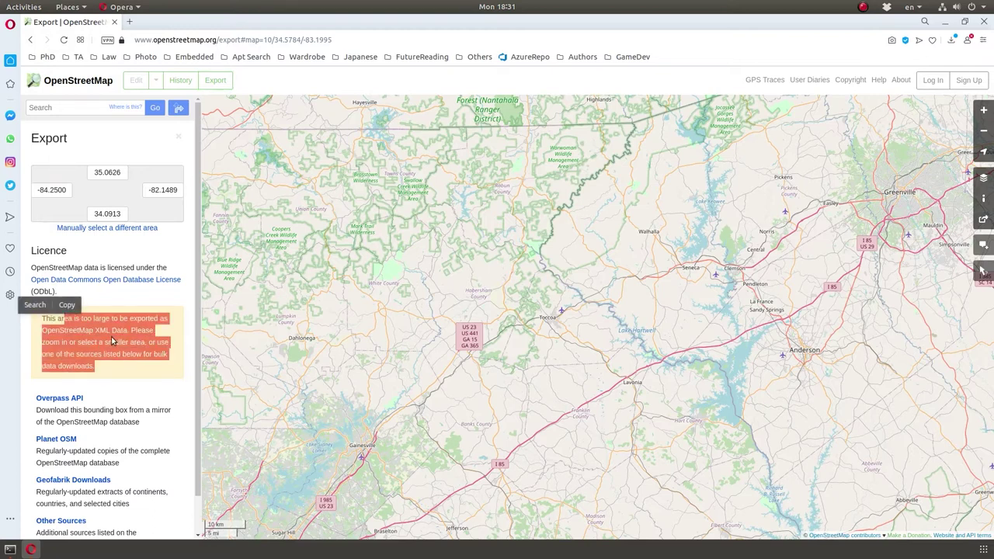
# Step: Zoom in on Toccoa and export the visible area's data as map.osm
pyautogui.scroll(2, 453, 342)
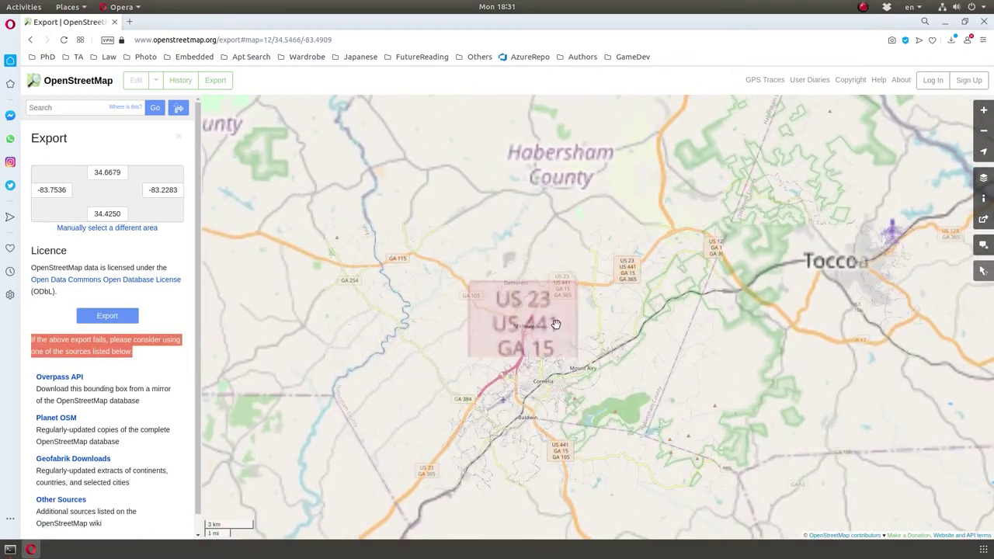
pyautogui.scroll(2, 511, 378)
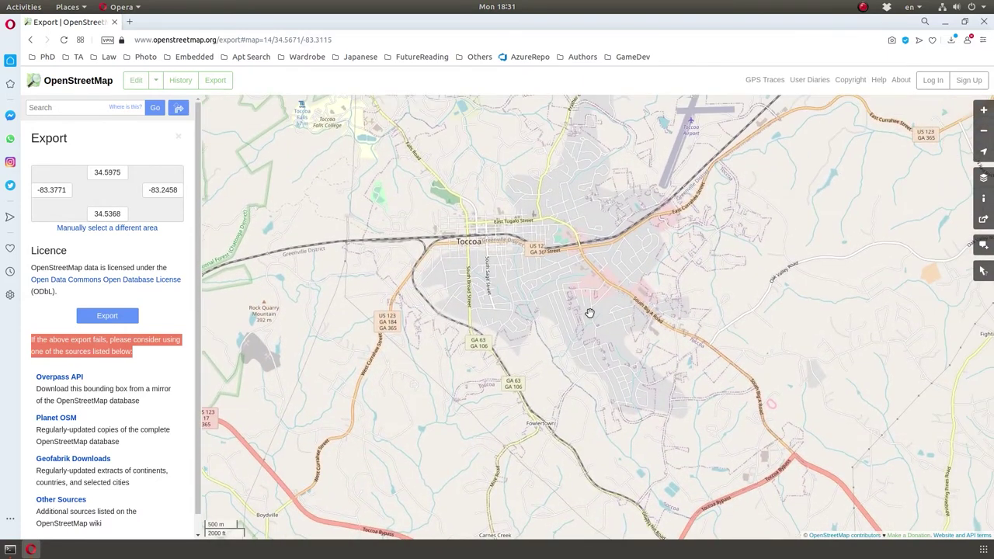
pyautogui.moveTo(590, 314); pyautogui.dragTo(515, 353)
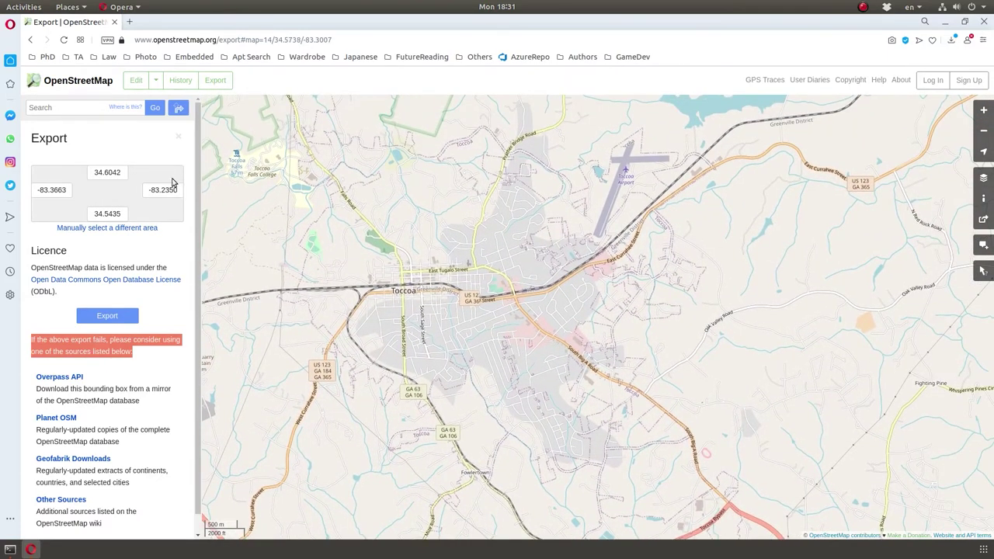
pyautogui.moveTo(274, 218)
pyautogui.mouseDown()
pyautogui.moveTo(280, 196)
pyautogui.moveTo(276, 212)
pyautogui.mouseUp()
pyautogui.click(221, 82)
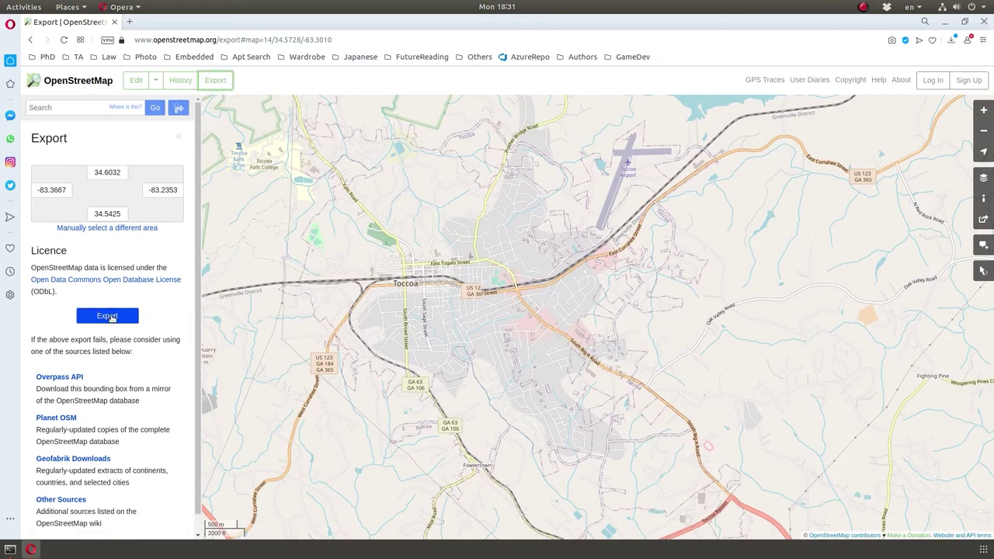
pyautogui.click(110, 316)
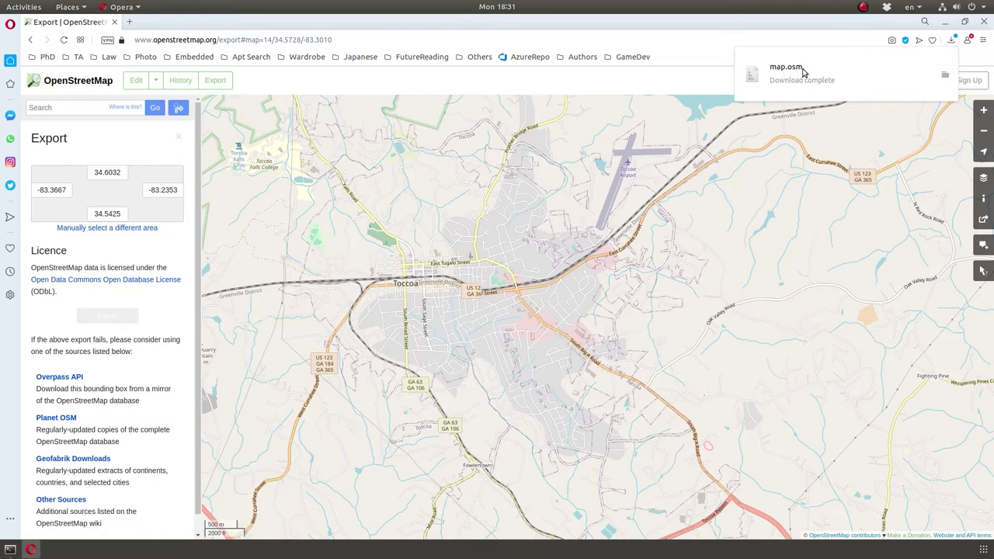
# Step: List the OSMExample files with ls and ls -lth, marking sim.sumocfg and map.osm
pyautogui.click(10, 549)
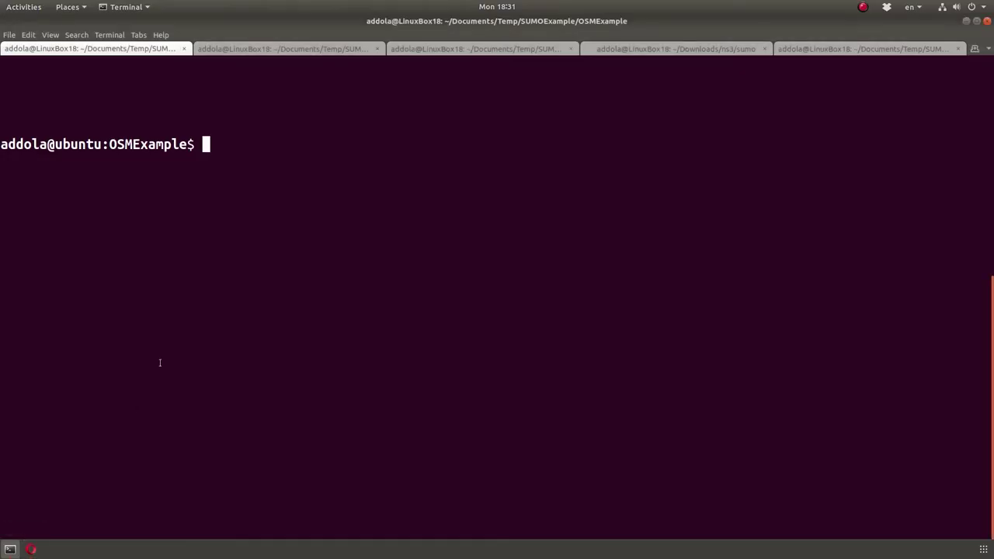
pyautogui.write('ls')
pyautogui.press('Return')
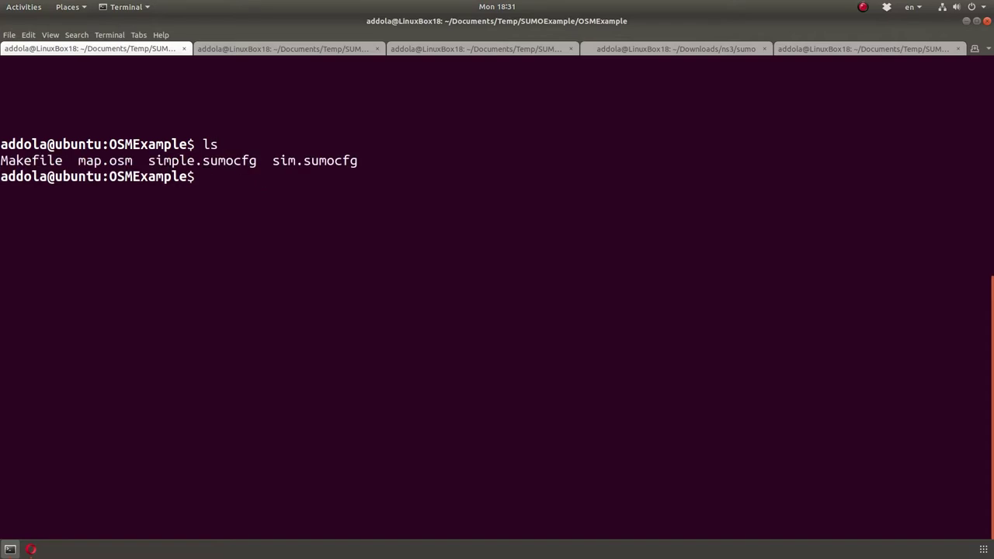
pyautogui.write('ls -lth')
pyautogui.press('Return')
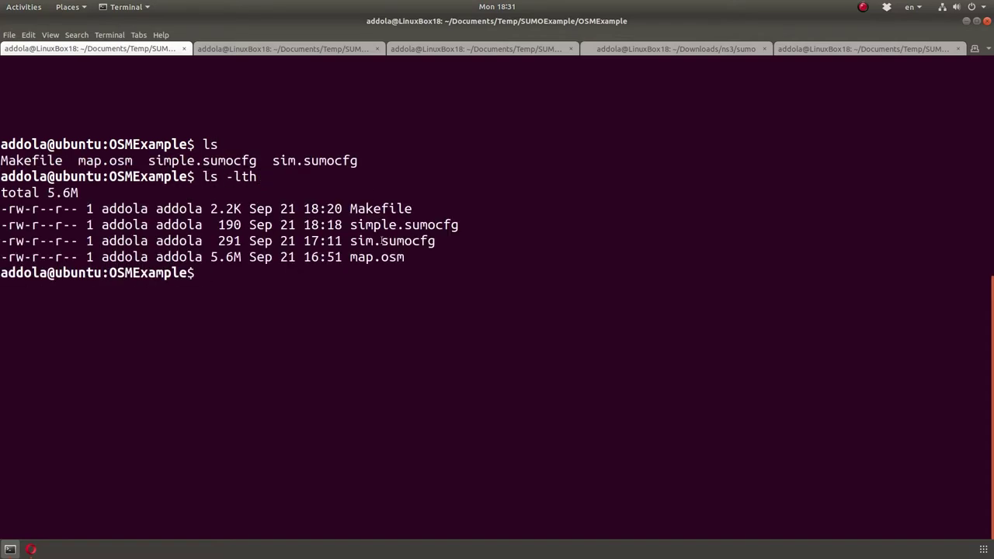
pyautogui.doubleClick(381, 243)
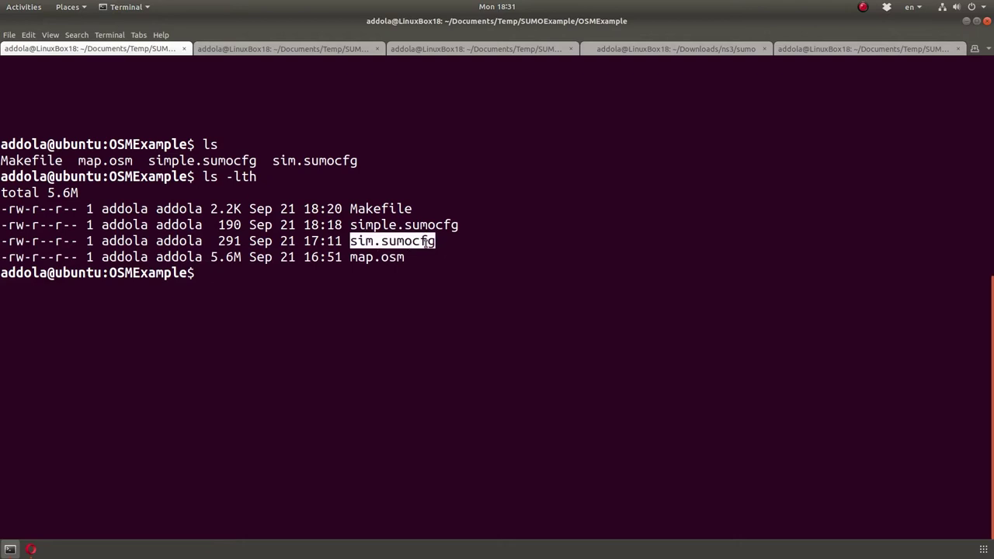
pyautogui.click(406, 226)
pyautogui.doubleClick(362, 257)
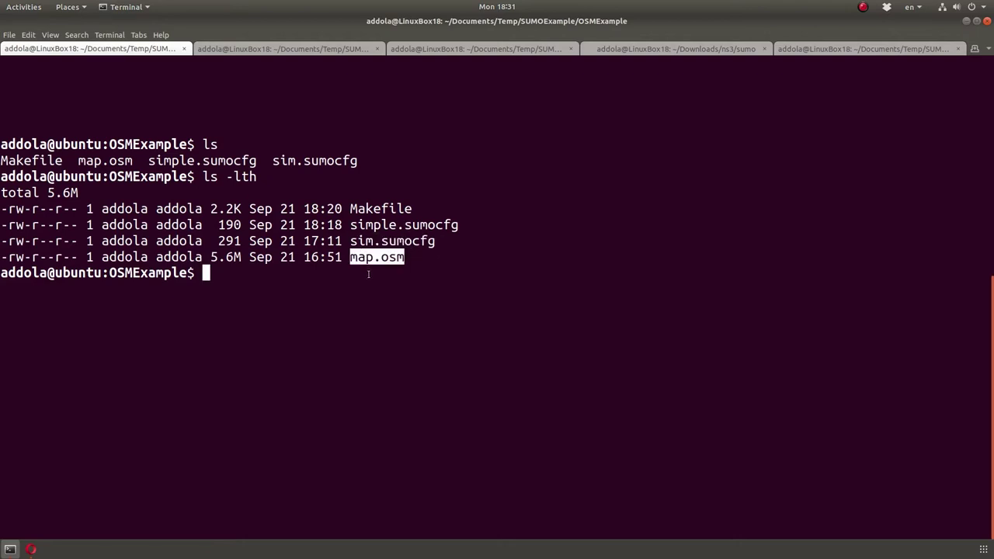
pyautogui.click(370, 275)
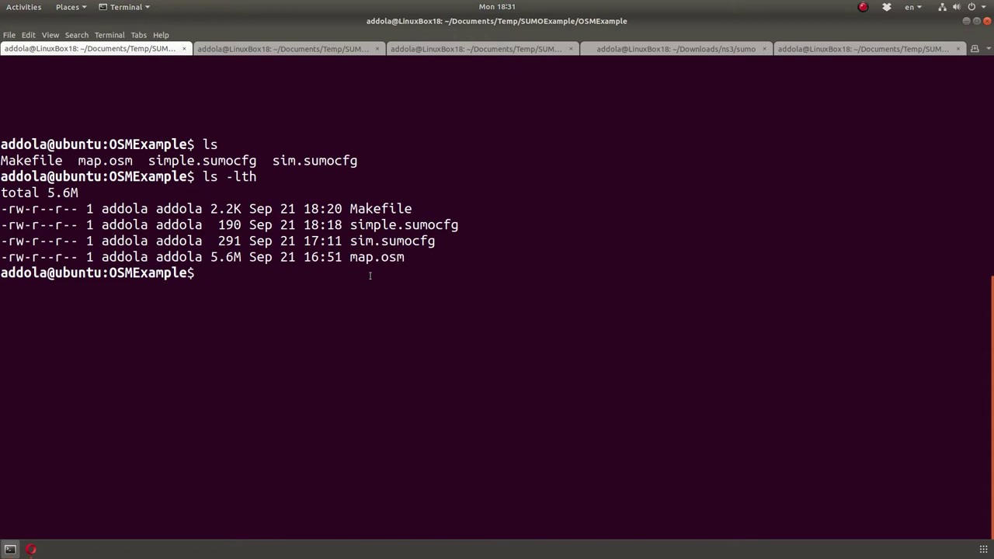
# Step: Print the simple.sumocfg configuration with cat
pyautogui.write('cat sim')
pyautogui.press('Return')
pyautogui.write('cat simple.sumocfg')
pyautogui.press('Return')
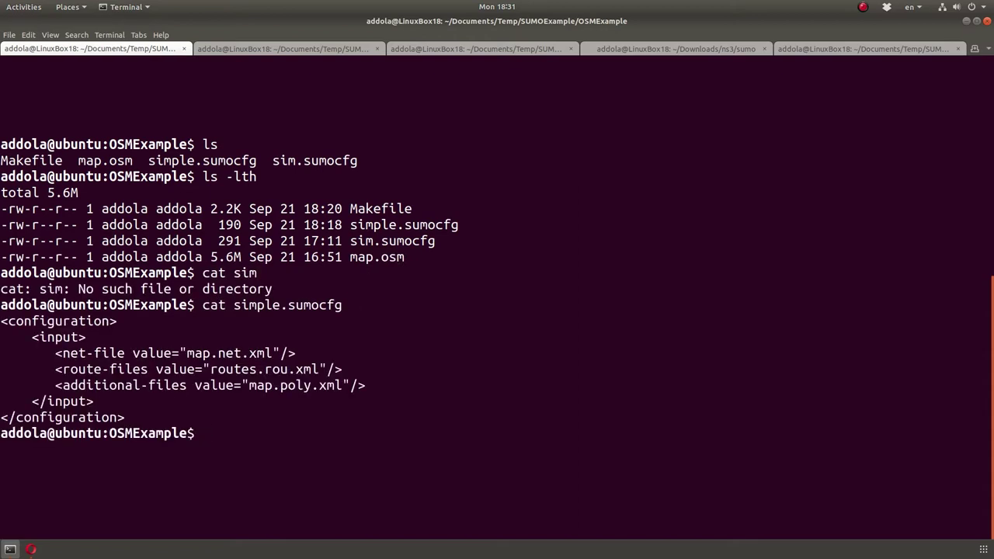
pyautogui.write('code')
pyautogui.press('BackSpace')
pyautogui.press('BackSpace')
pyautogui.press('BackSpace')
pyautogui.press('BackSpace')
pyautogui.press('BackSpace')
pyautogui.write('code sim')
pyautogui.press('BackSpace')
pyautogui.press('BackSpace')
pyautogui.press('BackSpace')
pyautogui.press('BackSpace')
pyautogui.press('BackSpace')
pyautogui.press('BackSpace')
pyautogui.press('BackSpace')
pyautogui.press('BackSpace')
# Step: Clear and list the folder, then run netconvert --osm-files map.osm -o map.net.xml
pyautogui.write('clear')
pyautogui.press('Return')
pyautogui.write('ls')
pyautogui.press('Return')
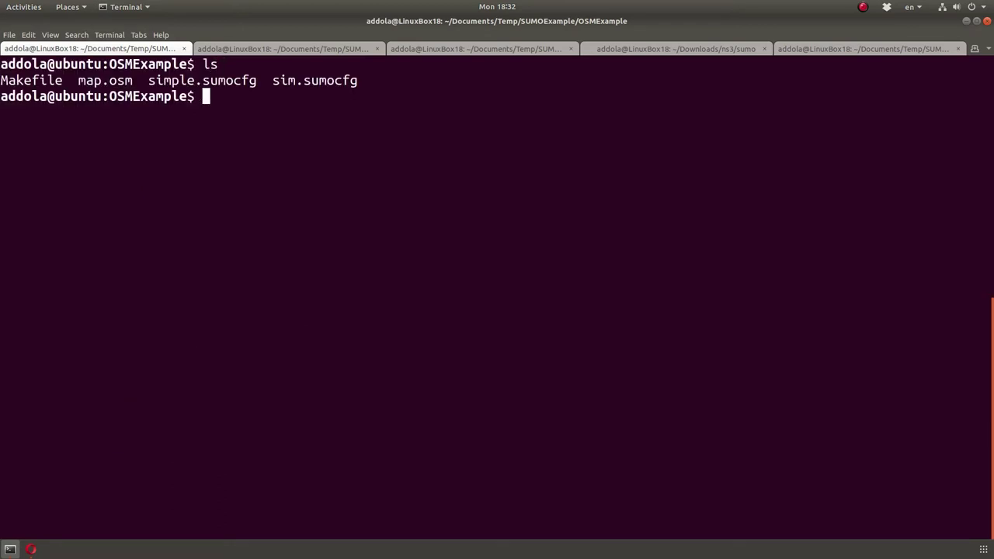
pyautogui.moveTo(77, 81); pyautogui.dragTo(132, 81)
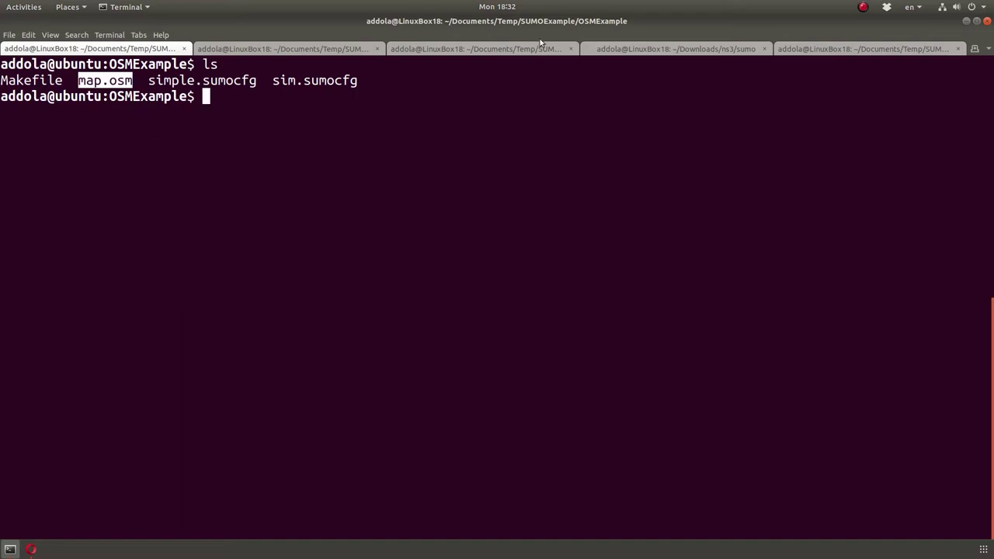
pyautogui.hotkey('alt', 'Tab')
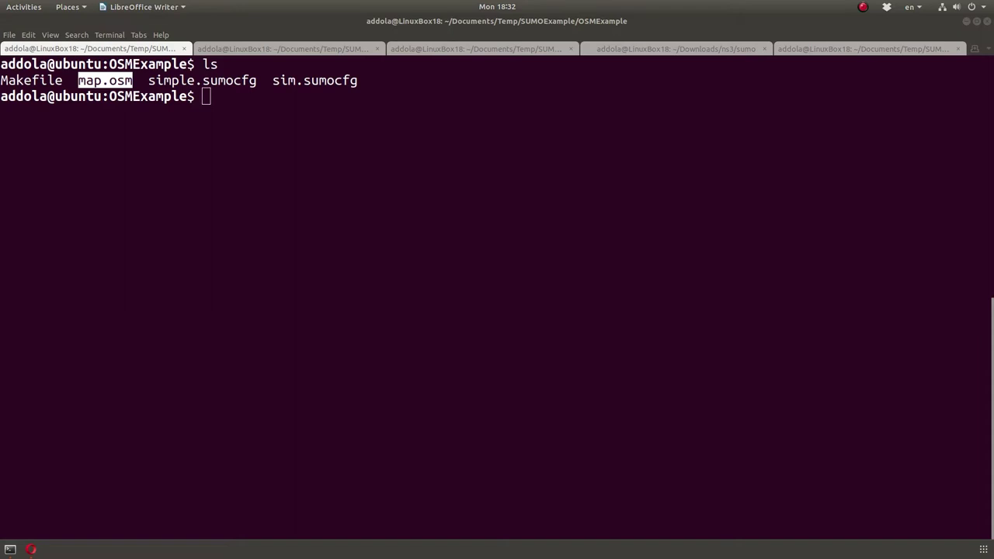
pyautogui.click(280, 197)
pyautogui.write('netconvert --os')
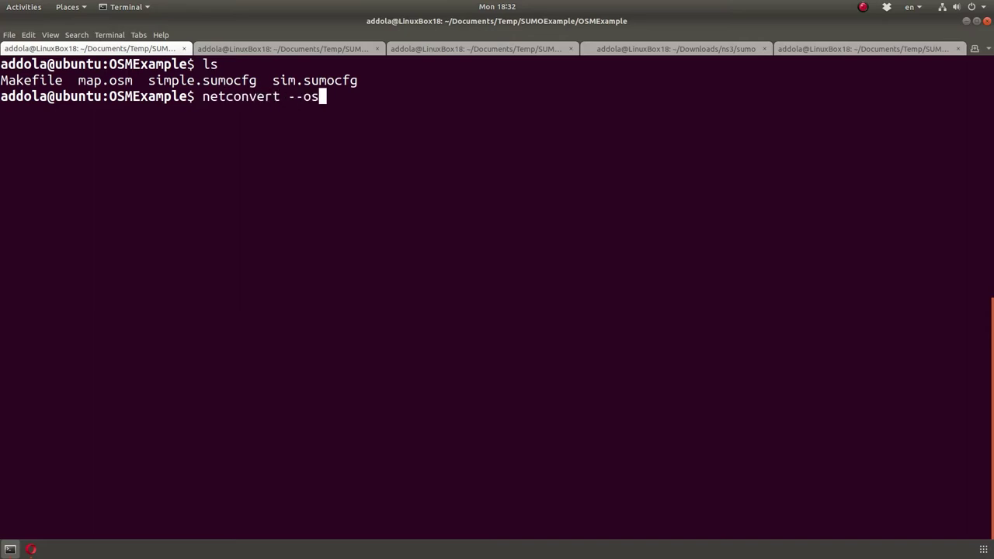
pyautogui.write('m-files')
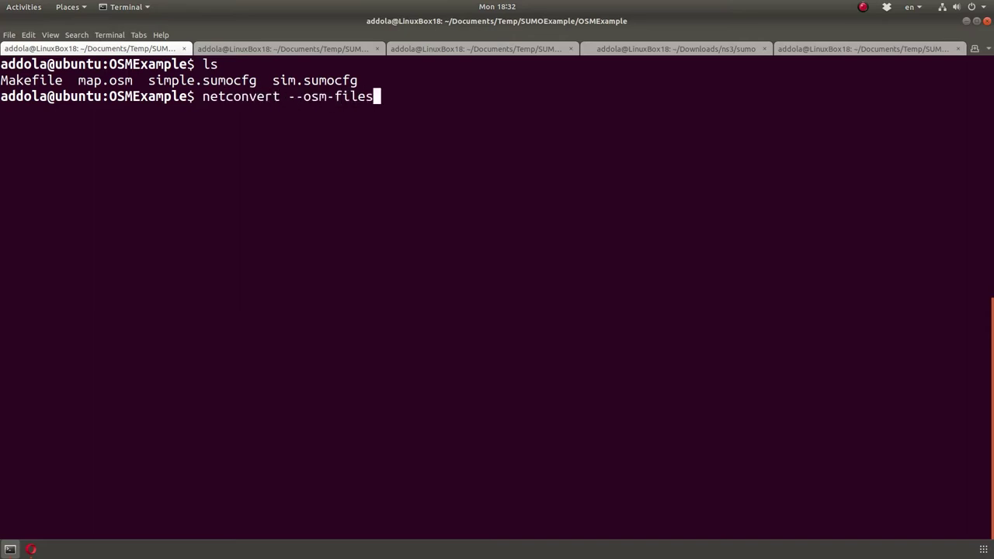
pyautogui.write(' map.osm -o map.net.xml')
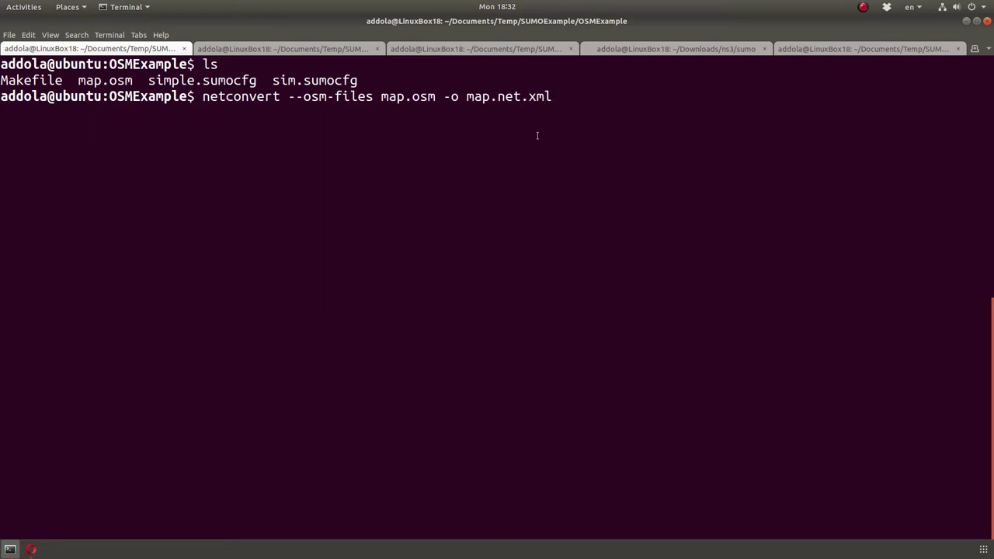
pyautogui.press('Return')
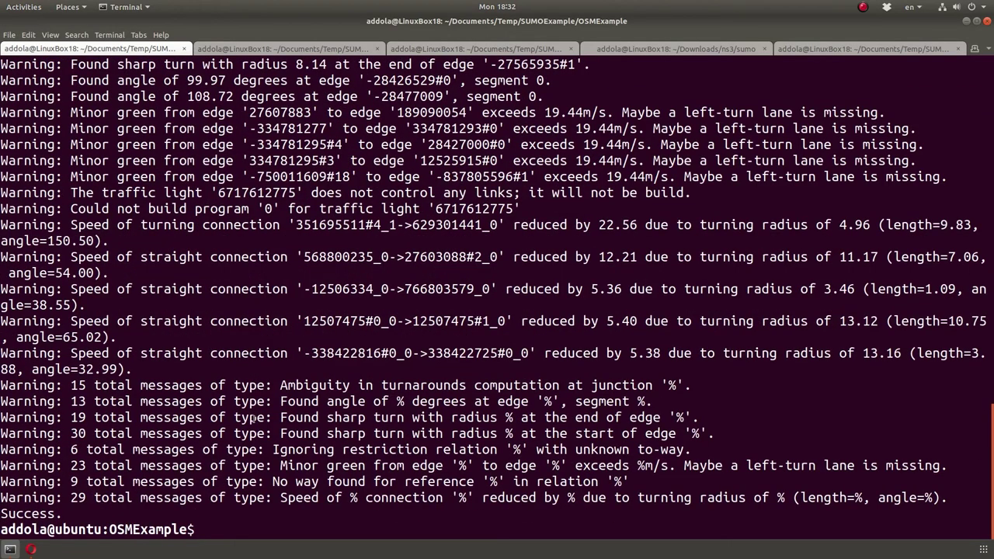
# Step: Clear the screen and list the files, marking the new map.net.xml
pyautogui.write('clear')
pyautogui.press('Return')
pyautogui.write('ls')
pyautogui.press('Return')
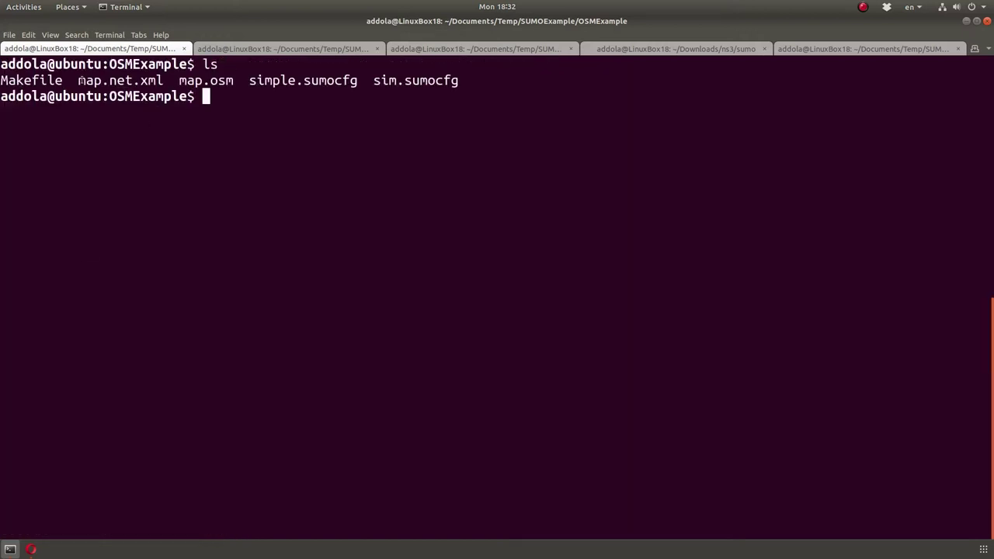
pyautogui.moveTo(80, 80); pyautogui.dragTo(126, 80)
pyautogui.click(215, 116)
# Step: Run ls -lth to confirm map.net.xml's 13M size and date
pyautogui.write('ls -lth')
pyautogui.press('Return')
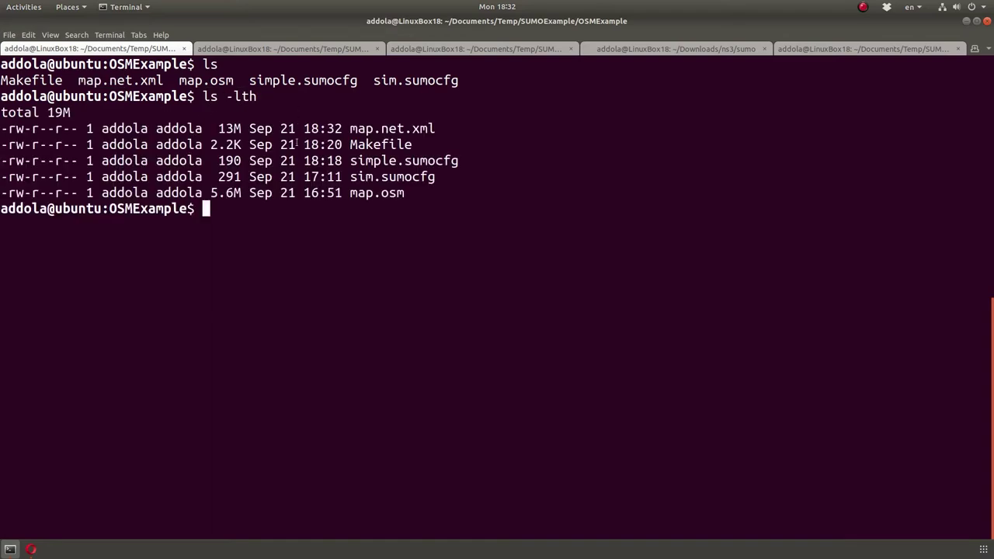
pyautogui.moveTo(219, 131); pyautogui.dragTo(434, 130)
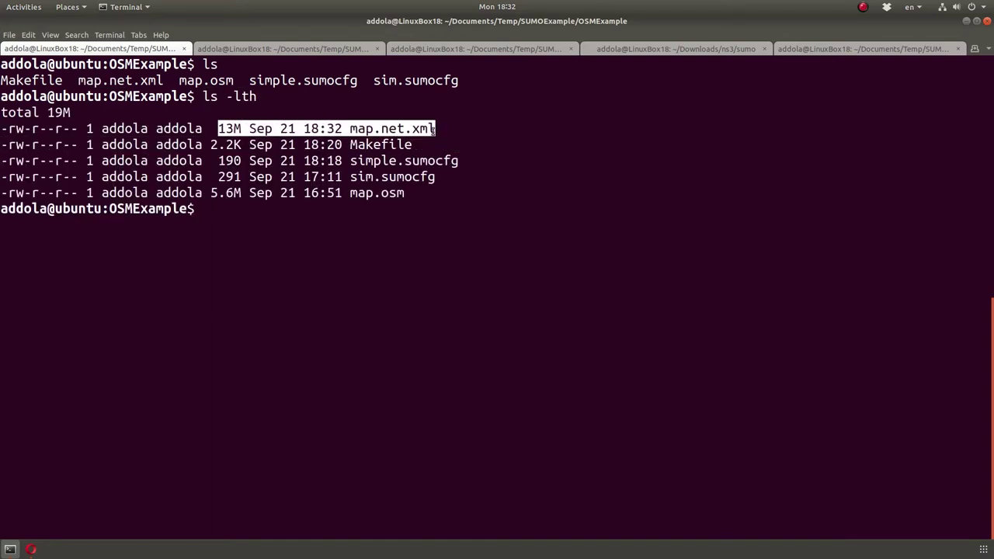
pyautogui.click(353, 185)
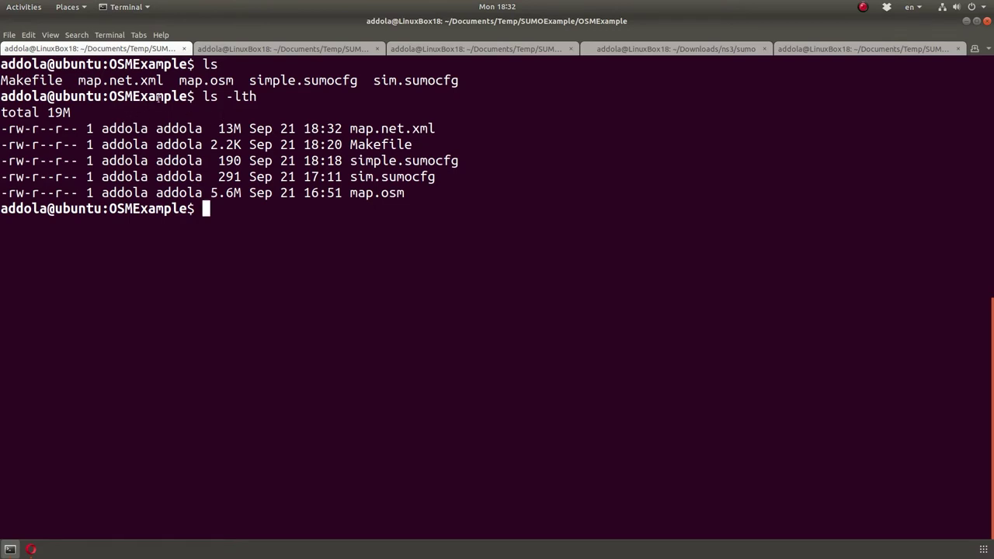
pyautogui.write('vim sim')
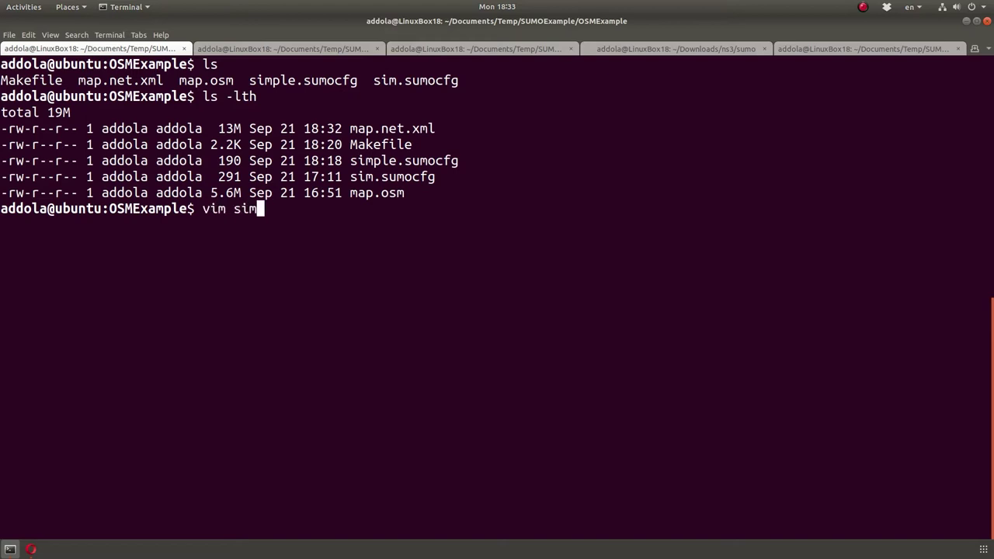
pyautogui.write('p')
# Step: In vim, wrap simple.sumocfg's line 5 in <!-- --> and save with :wq
pyautogui.press('Tab')
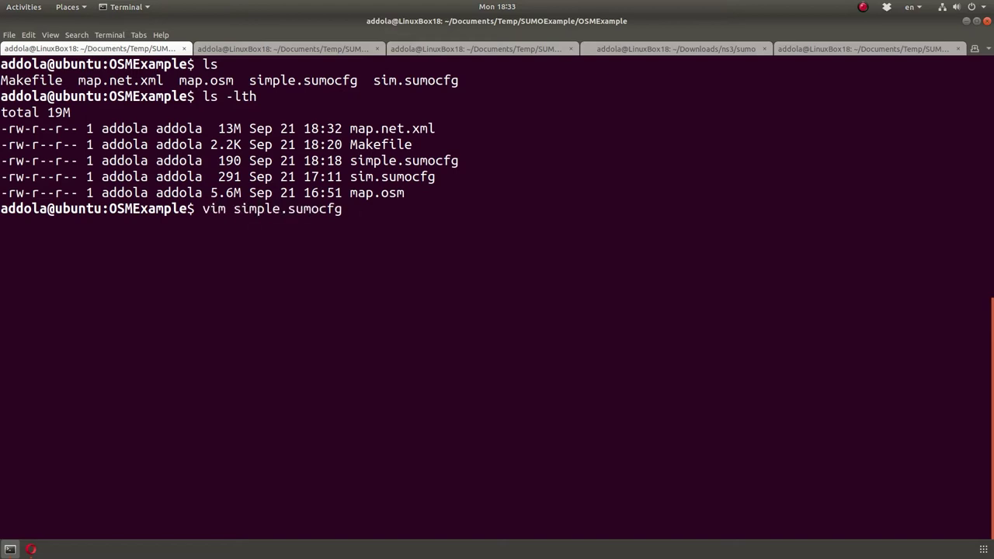
pyautogui.press('Return')
pyautogui.press('Down')
pyautogui.press('Down')
pyautogui.press('Down')
pyautogui.press('Down')
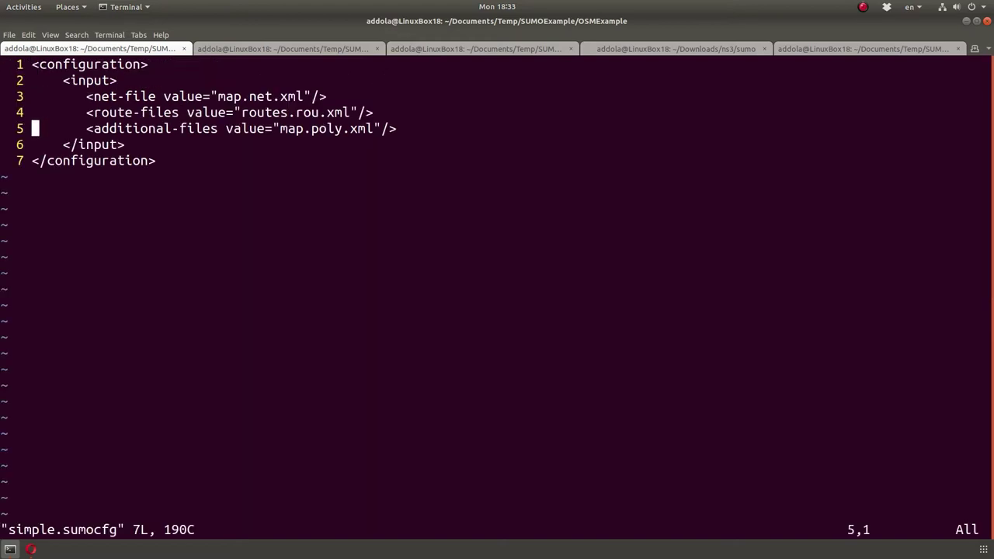
pyautogui.press('End')
pyautogui.press('Left')
pyautogui.press('Left')
pyautogui.press('Left')
pyautogui.press('Left')
pyautogui.press('Left')
pyautogui.press('Left')
pyautogui.press('Left')
pyautogui.press('Left')
pyautogui.press('Left')
pyautogui.press('Left')
pyautogui.press('Left')
pyautogui.press('Left')
pyautogui.press('Left')
pyautogui.press('Left')
pyautogui.press('Left')
pyautogui.press('Left')
pyautogui.press('Left')
pyautogui.press('Left')
pyautogui.press('Left')
pyautogui.press('Left')
pyautogui.press('Left')
pyautogui.press('Left')
pyautogui.press('Left')
pyautogui.press('Left')
pyautogui.press('Left')
pyautogui.write('i!--')
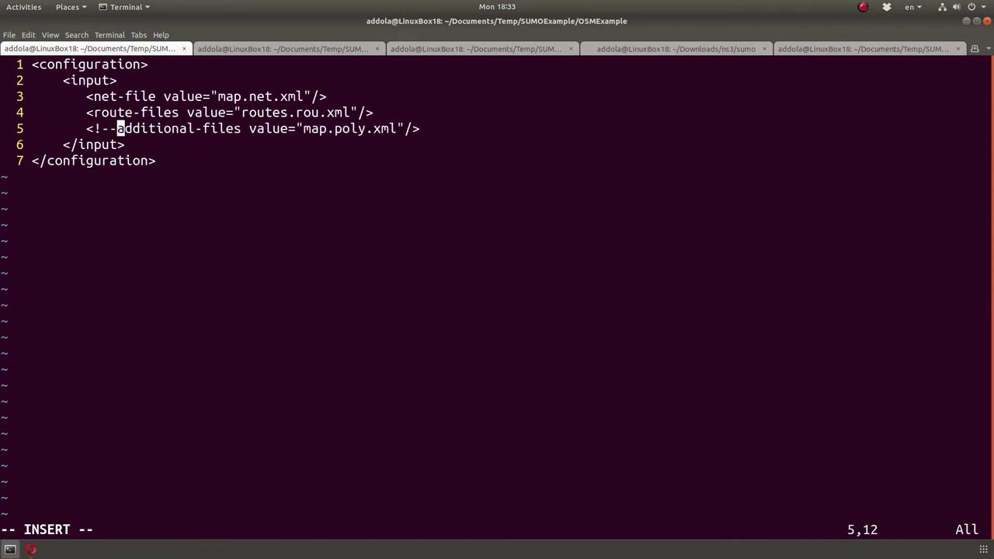
pyautogui.press('End')
pyautogui.press('Left')
pyautogui.write('--')
pyautogui.press('Escape')
pyautogui.write(':wq')
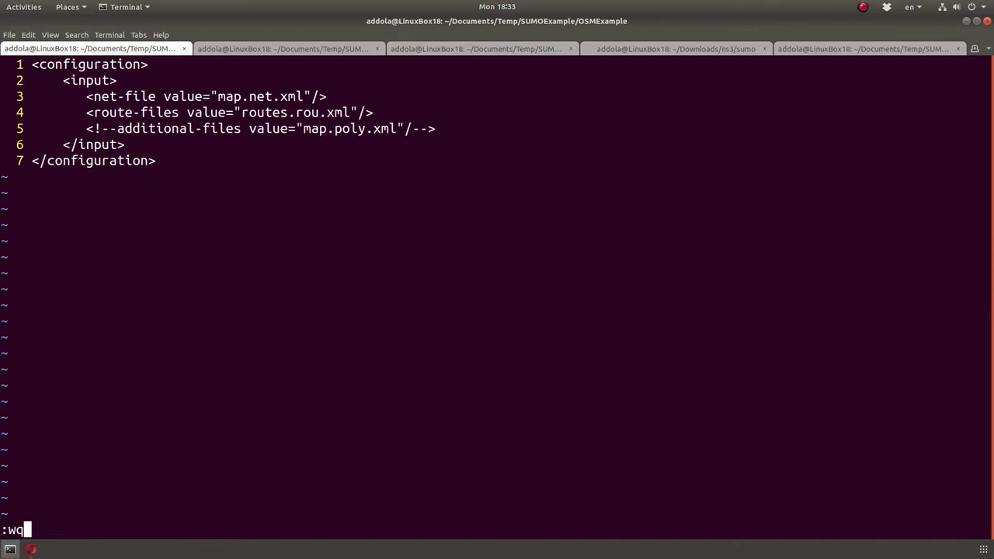
pyautogui.press('Return')
# Step: Clear the screen and list the folder's files
pyautogui.write('clear')
pyautogui.press('Return')
pyautogui.write('ls')
pyautogui.press('Return')
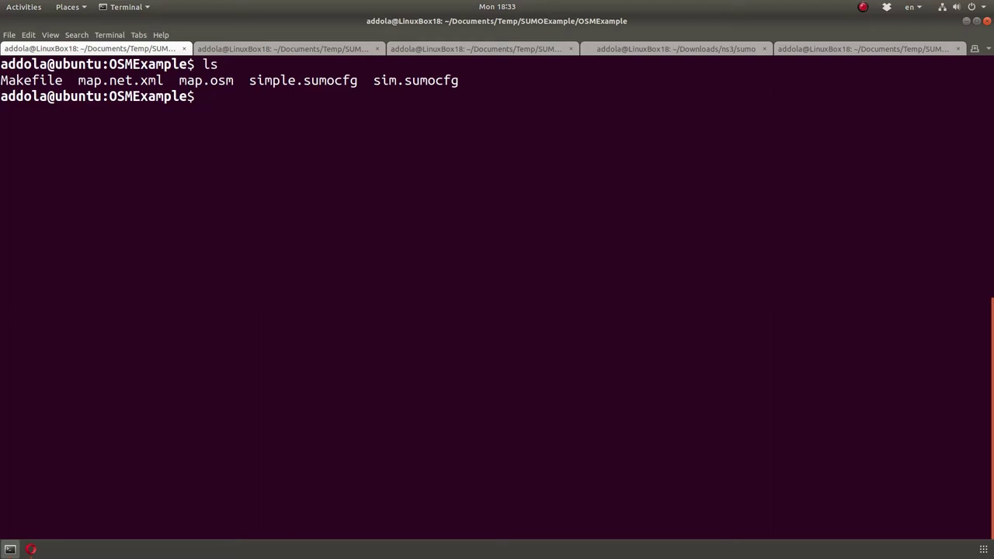
pyautogui.write('cat')
pyautogui.press('BackSpace')
pyautogui.press('BackSpace')
pyautogui.press('BackSpace')
pyautogui.write('netedit map.ne')
pyautogui.press('Tab')
pyautogui.press('Return')
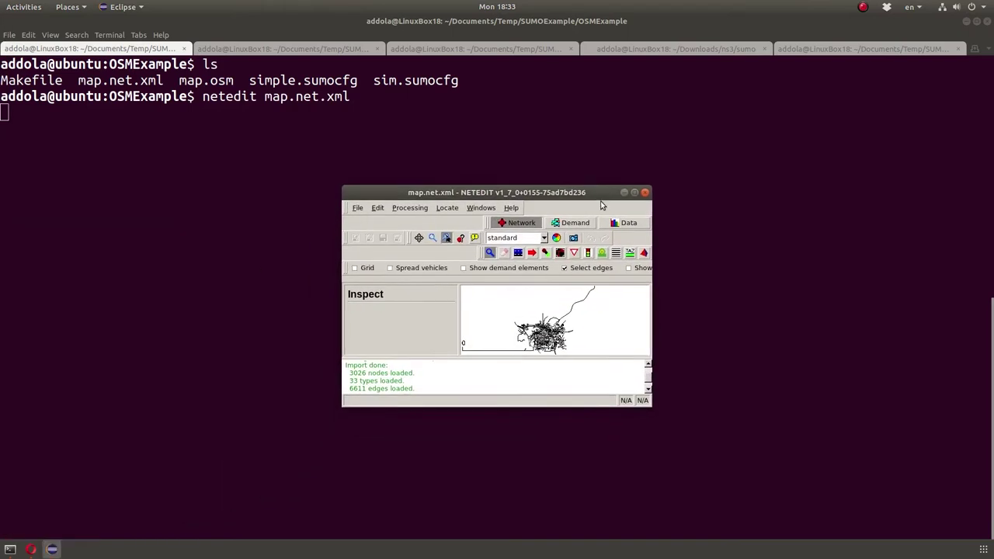
pyautogui.doubleClick(599, 198)
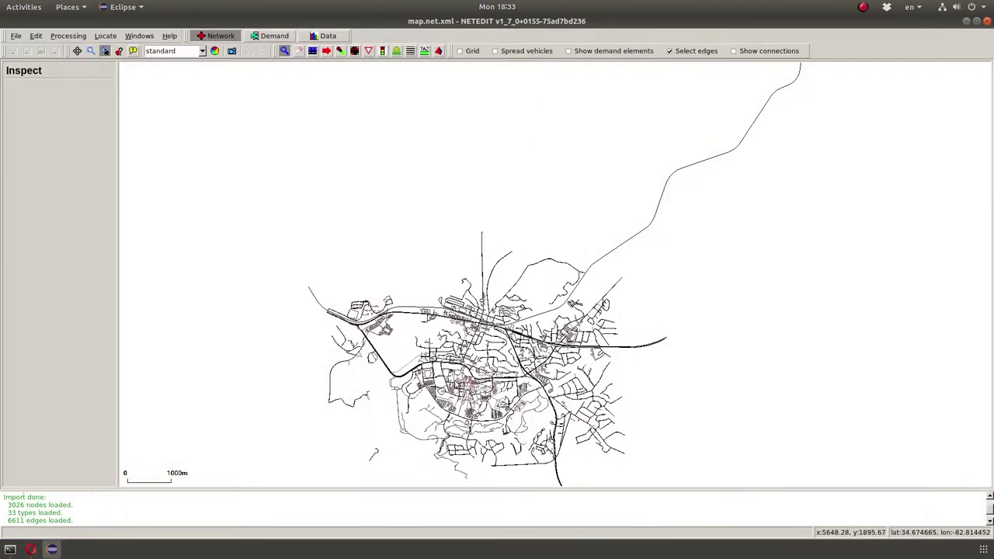
pyautogui.scroll(15, 511, 351)
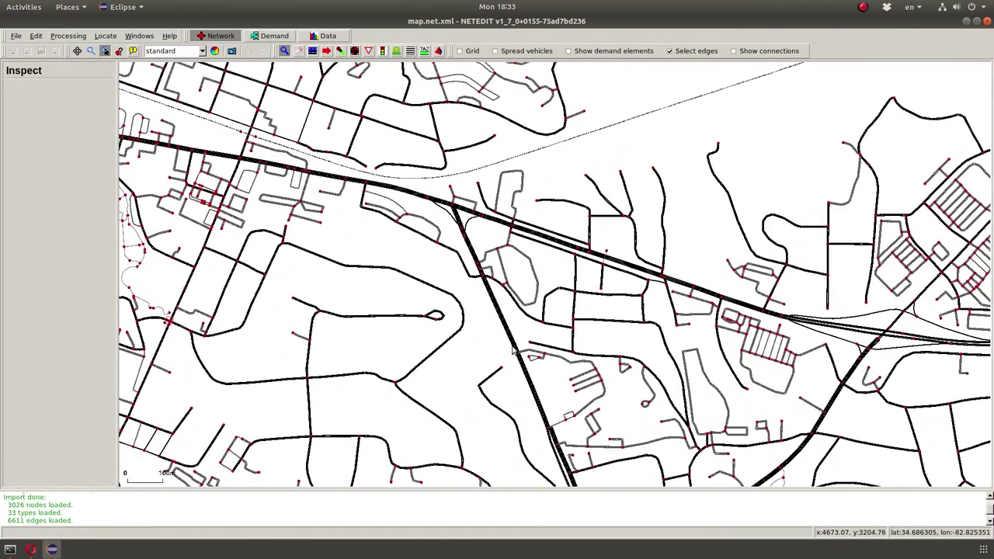
pyautogui.scroll(-8, 511, 351)
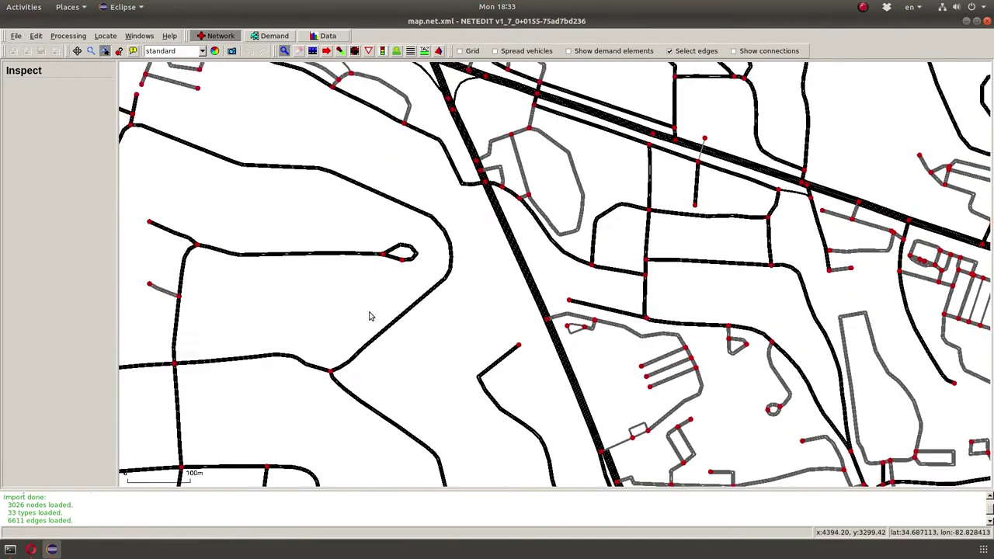
pyautogui.scroll(4, 451, 265)
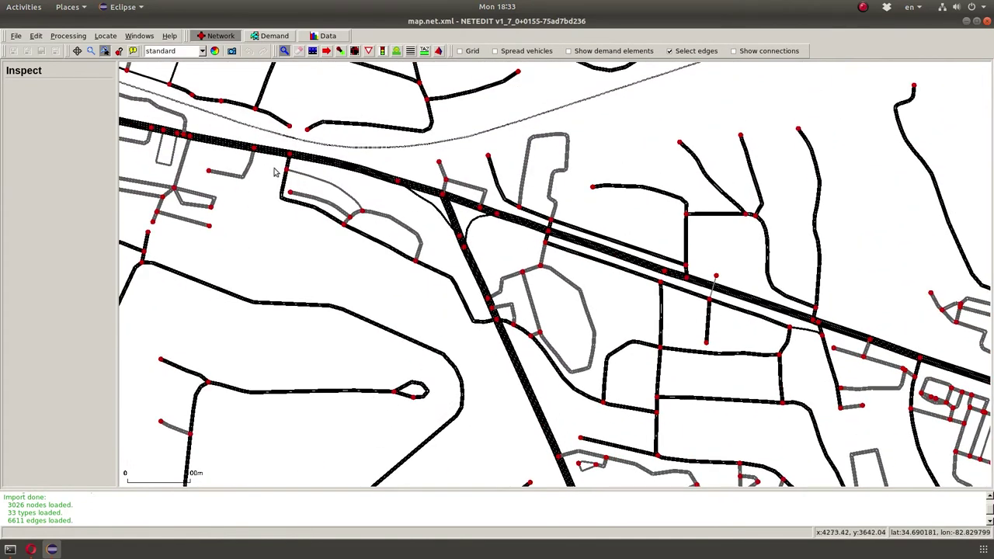
pyautogui.click(987, 22)
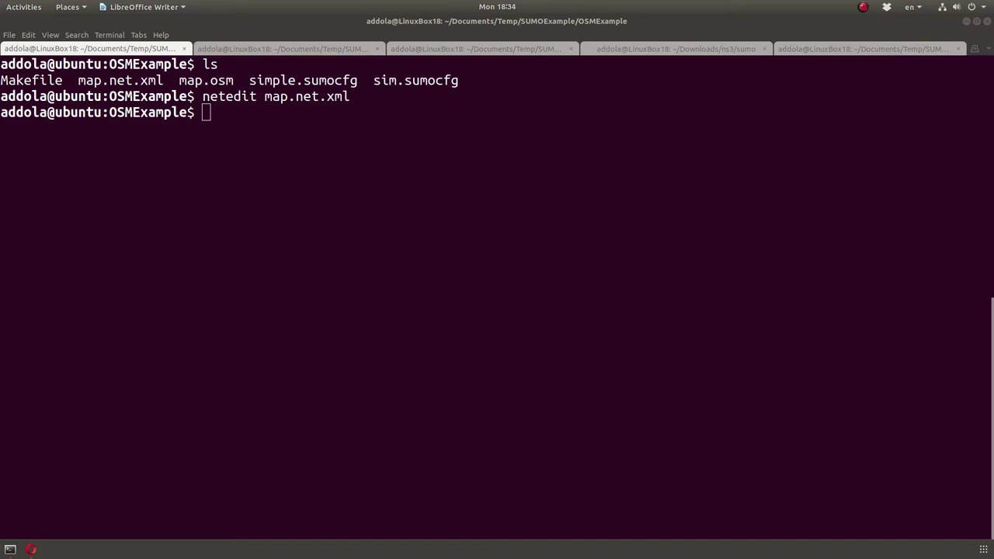
# Step: Paste and run randomTrips.py -n map.net.xml -r routes.rou.xml -o trips.xml -e 600 -p 0.5
pyautogui.rightClick(305, 161)
pyautogui.click(315, 193)
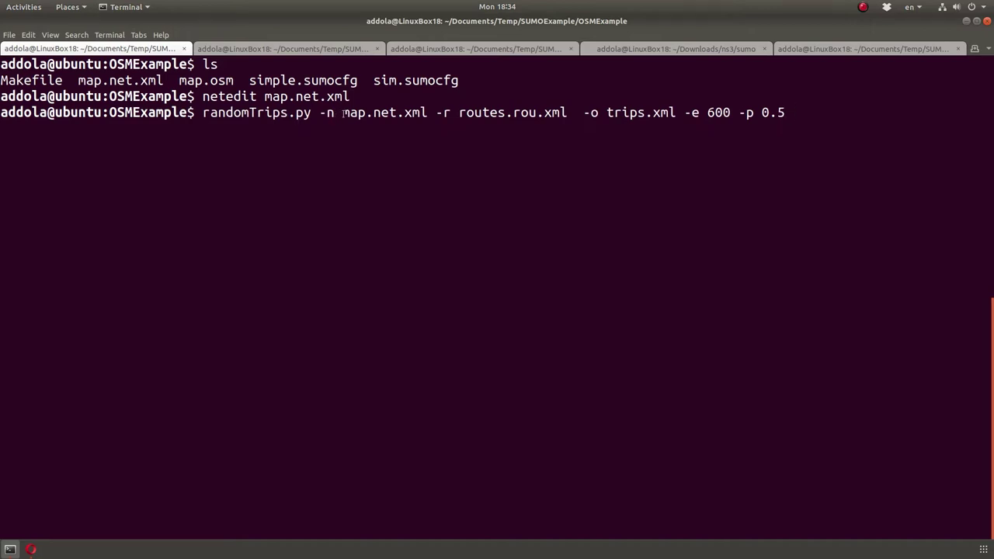
pyautogui.moveTo(342, 112); pyautogui.dragTo(568, 114)
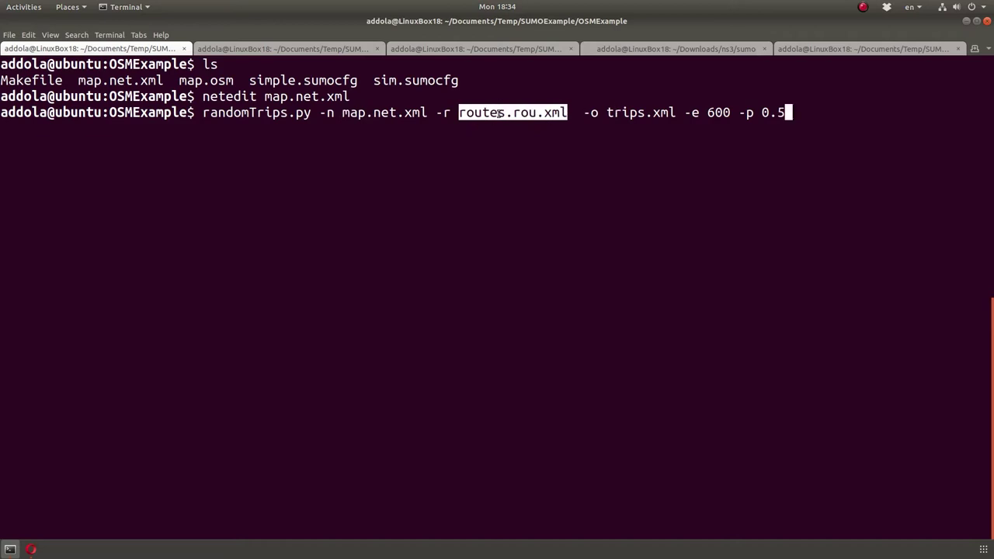
pyautogui.moveTo(606, 113); pyautogui.dragTo(674, 113)
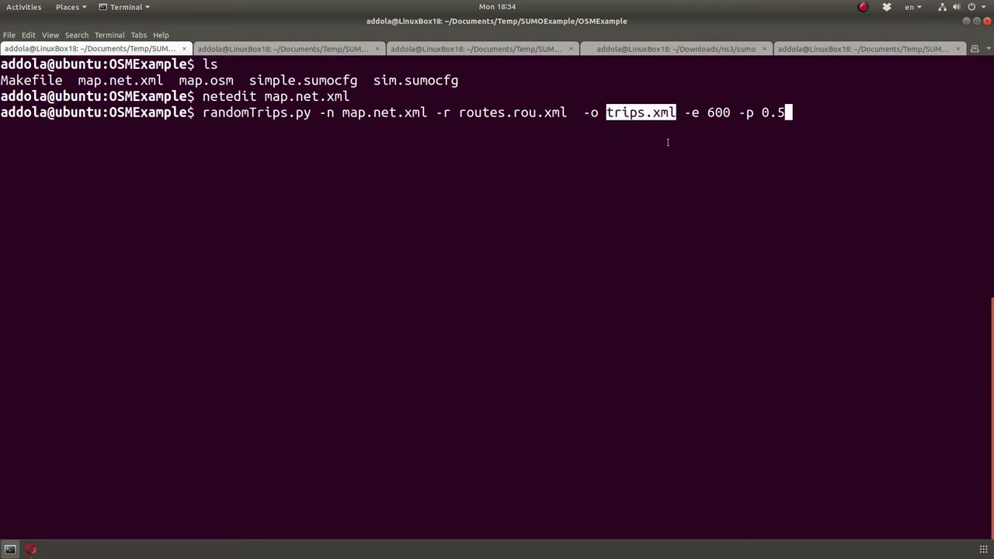
pyautogui.moveTo(684, 114); pyautogui.dragTo(698, 114)
pyautogui.doubleClick(721, 113)
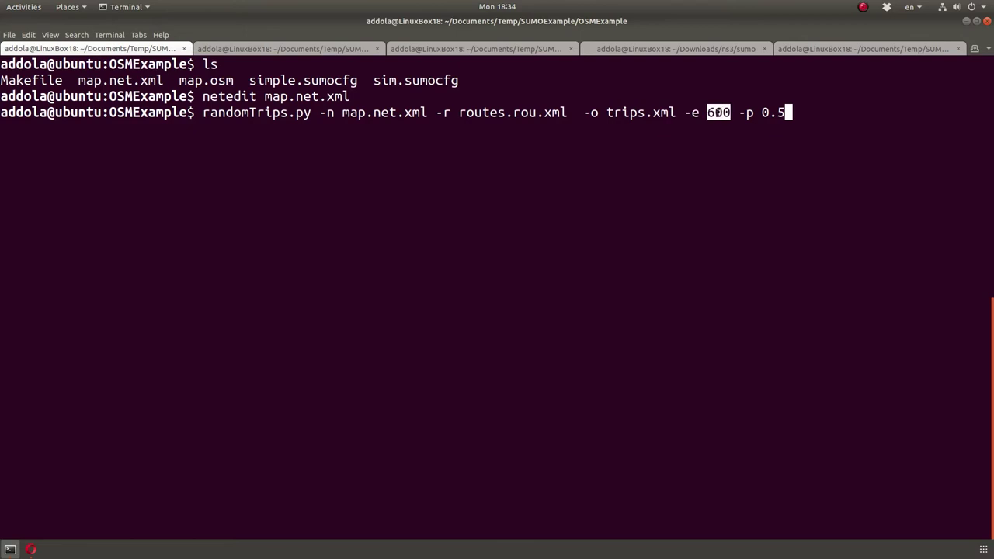
pyautogui.moveTo(739, 113); pyautogui.dragTo(787, 113)
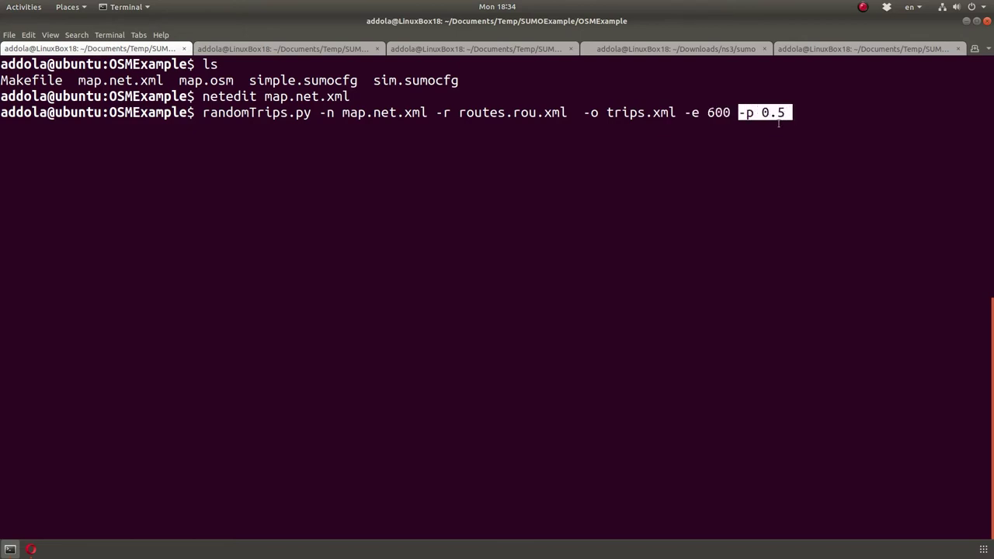
pyautogui.click(767, 113)
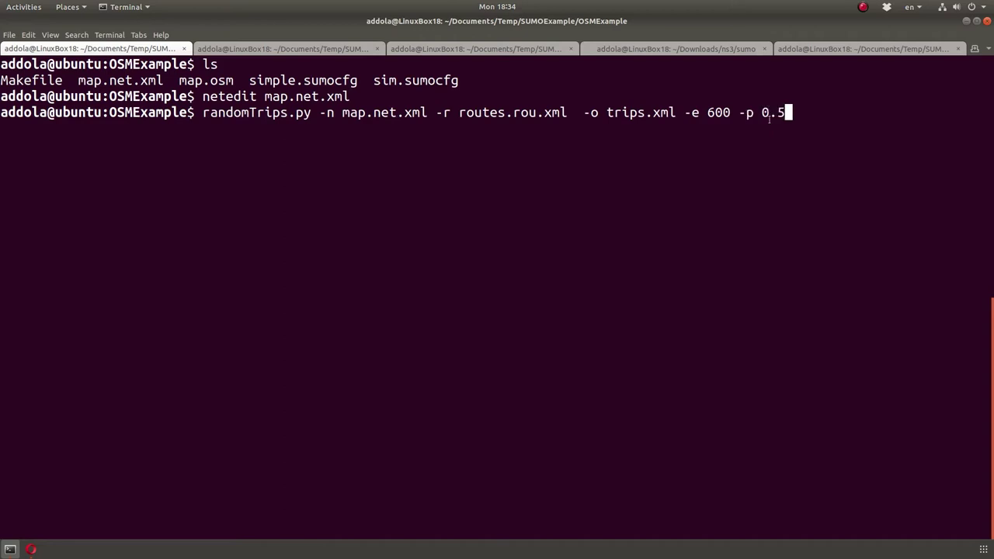
pyautogui.press('Return')
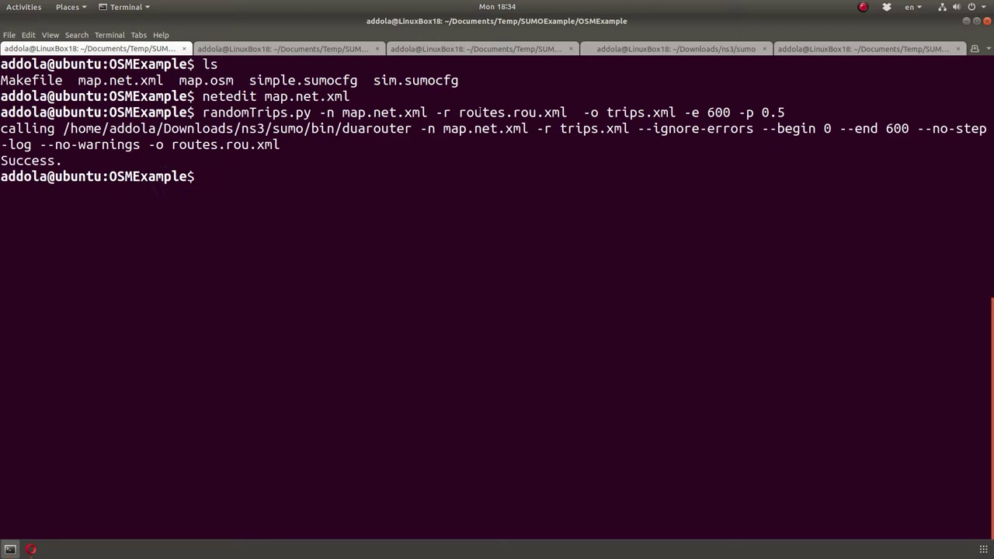
pyautogui.moveTo(460, 112); pyautogui.dragTo(566, 112)
# Step: Run ls -lth and point out the new routes.rou.xml file
pyautogui.click(522, 207)
pyautogui.write('ls -lth')
pyautogui.press('Return')
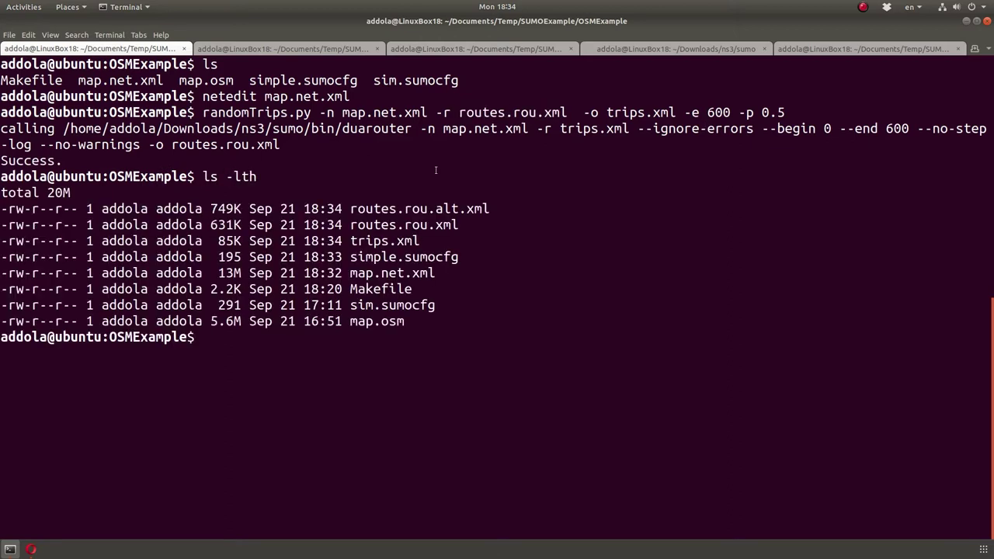
pyautogui.doubleClick(378, 224)
pyautogui.click(302, 352)
# Step: Check simple.sumocfg references map.net.xml and routes.rou.xml, then prepare sumo-gui simple.sumocfg
pyautogui.write('cl')
pyautogui.press('BackSpace')
pyautogui.press('BackSpace')
pyautogui.write('vim simp')
pyautogui.press('Tab')
pyautogui.press('Return')
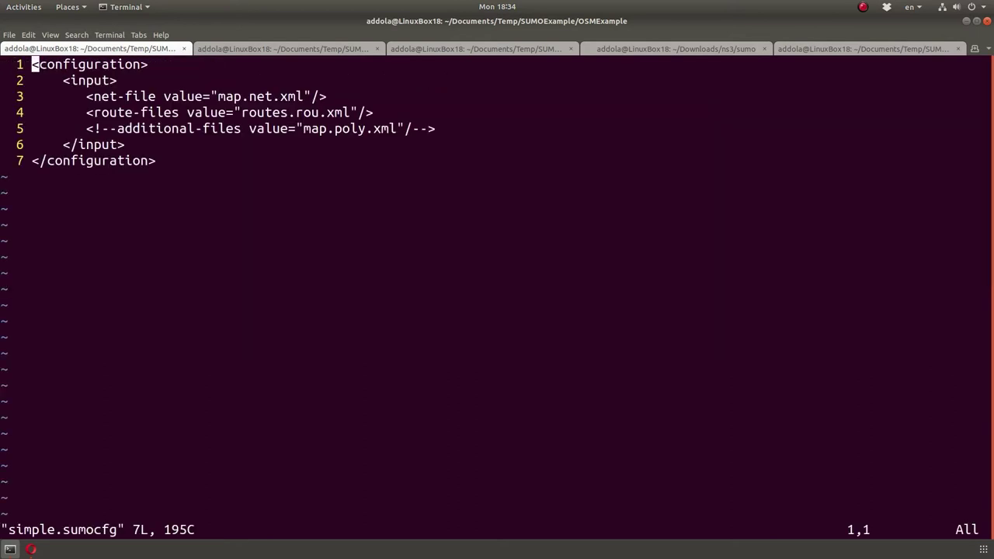
pyautogui.moveTo(218, 96); pyautogui.dragTo(303, 96)
pyautogui.moveTo(241, 113); pyautogui.dragTo(350, 112)
pyautogui.click(294, 232)
pyautogui.write(':q')
pyautogui.press('Return')
pyautogui.write('sumo-gui ')
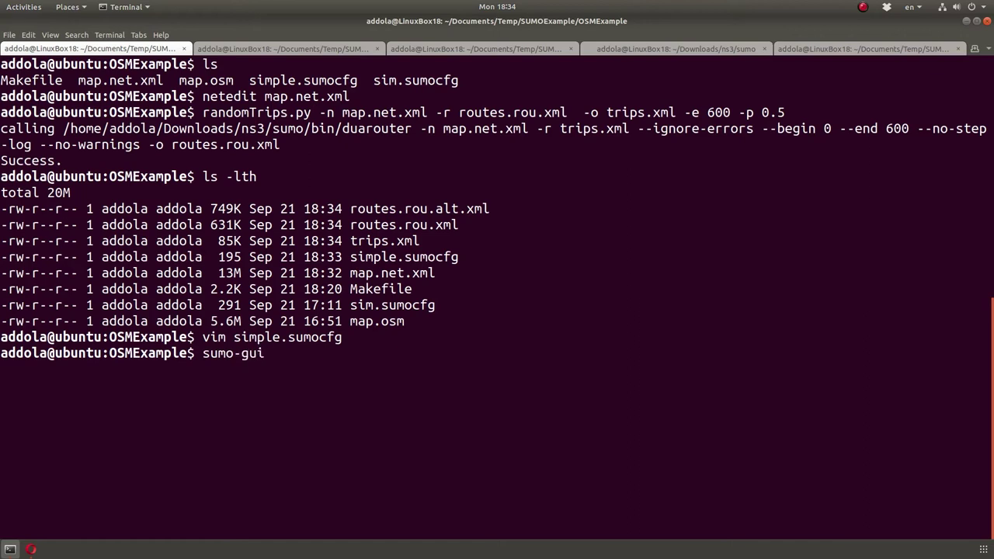
pyautogui.write('simp')
pyautogui.press('Tab')
# Step: Launch SUMO GUI with simple.sumocfg and switch the view to the real world scheme
pyautogui.press('Return')
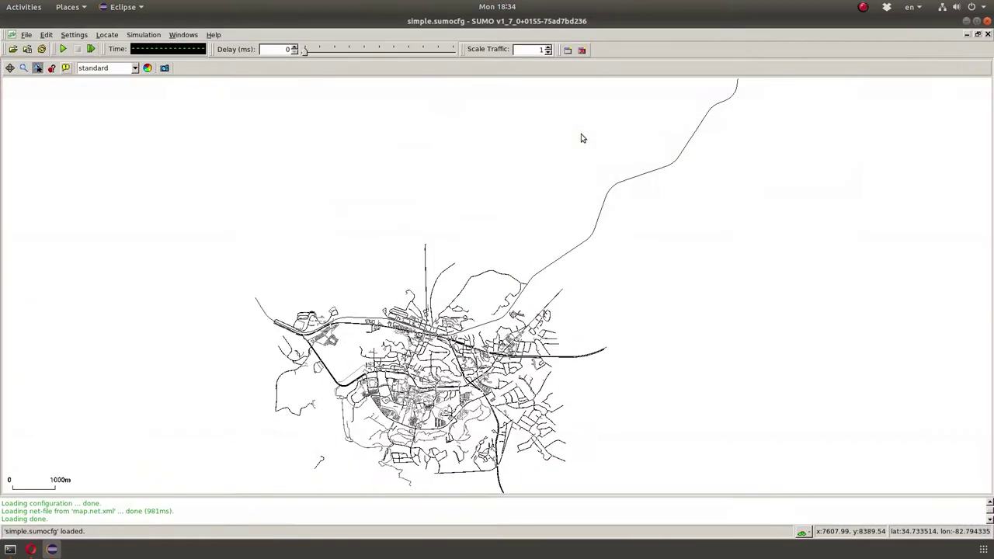
pyautogui.click(135, 68)
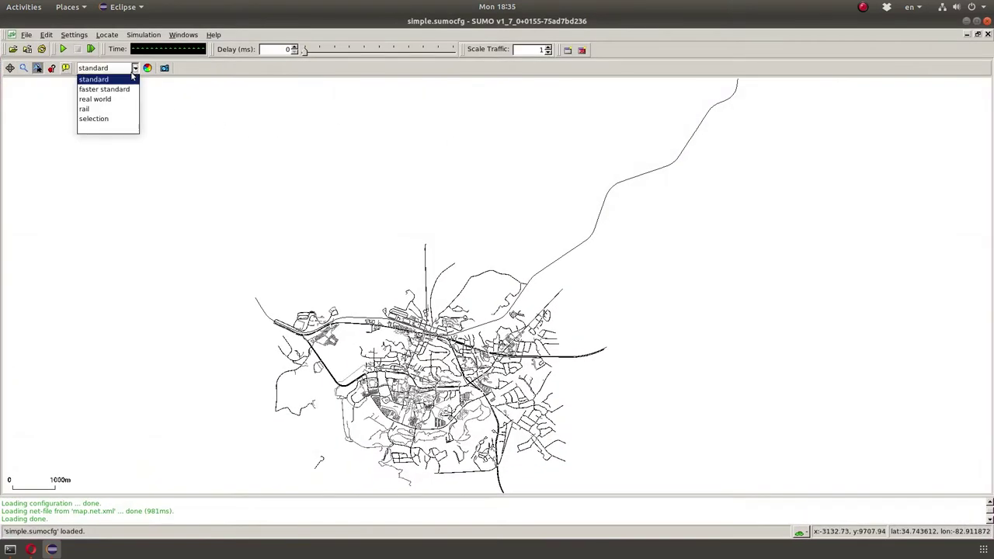
pyautogui.click(109, 99)
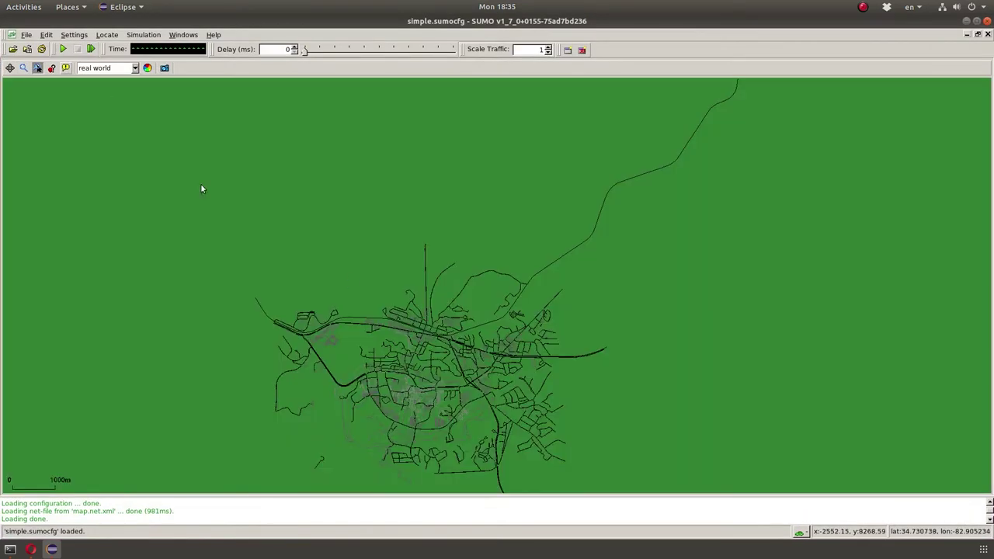
pyautogui.scroll(10, 426, 343)
pyautogui.scroll(10, 426, 343)
pyautogui.scroll(5, 378, 174)
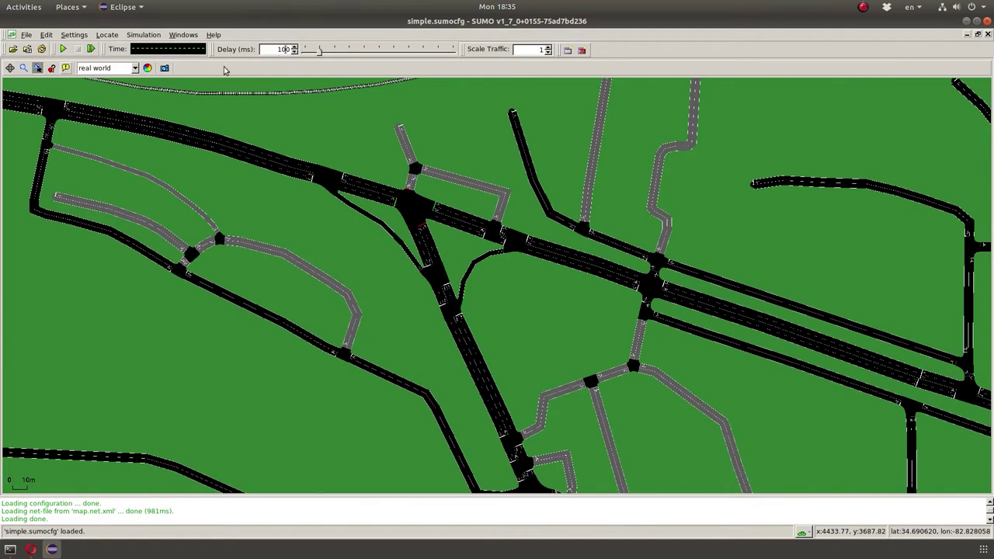
# Step: Run the simulation and zoom to watch vehicles drive through the Toccoa junctions
pyautogui.click(64, 50)
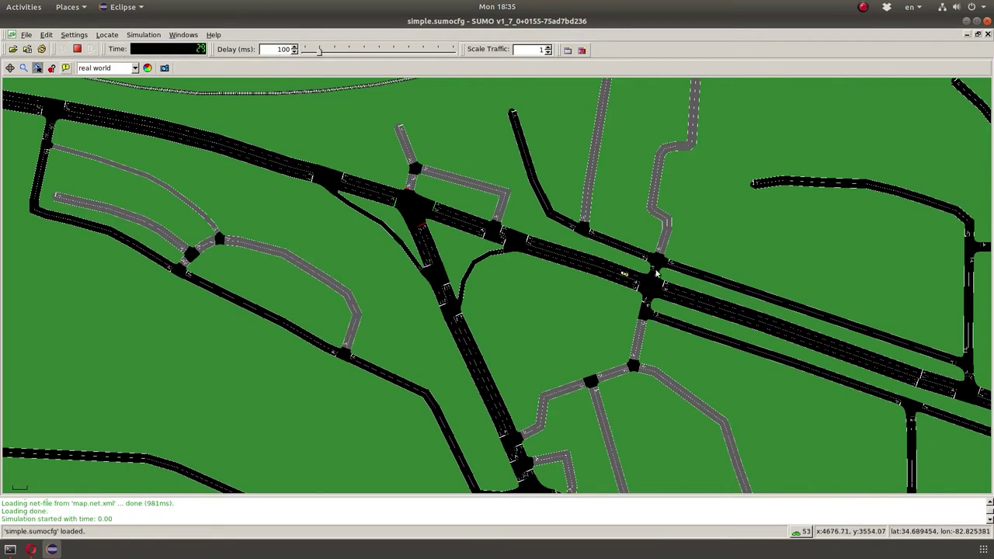
pyautogui.scroll(3, 430, 206)
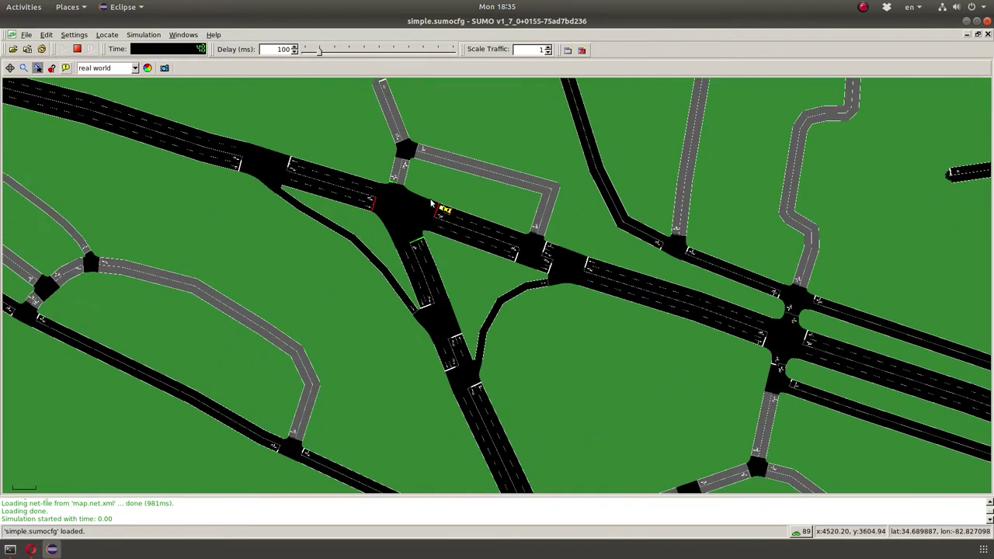
pyautogui.scroll(1, 431, 206)
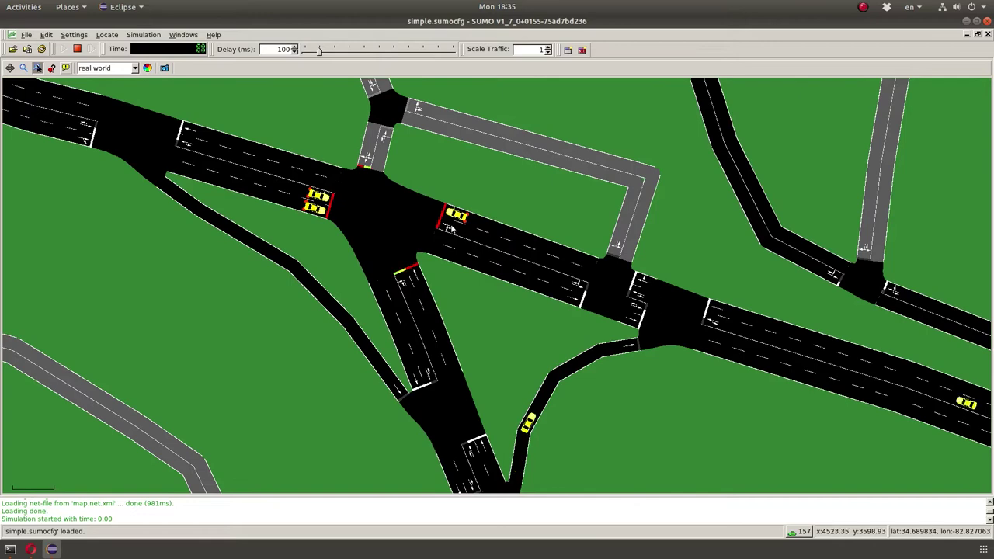
pyautogui.scroll(-6, 410, 267)
pyautogui.scroll(-4, 472, 307)
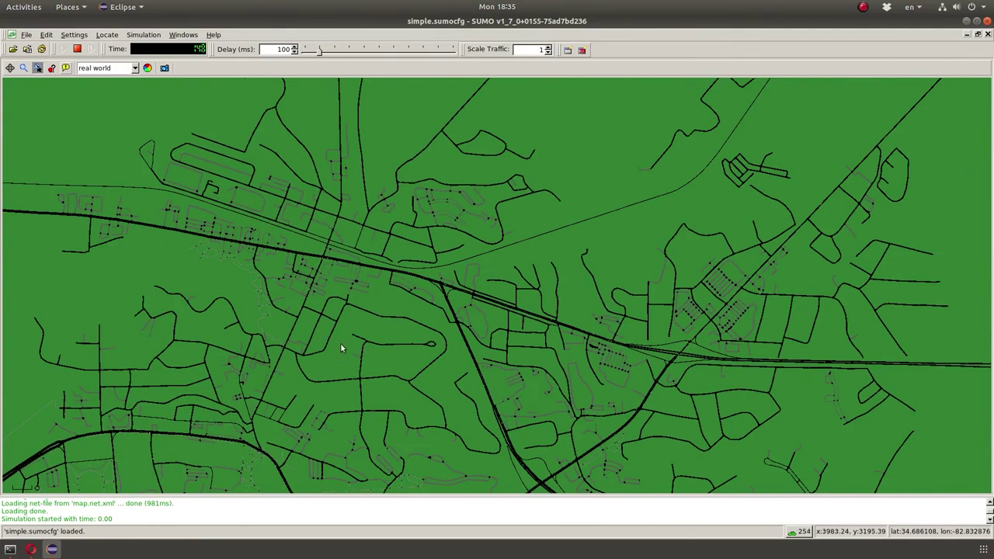
# Step: Pan and zoom to watch vehicles crossing the highway junction, then close SUMO GUI
pyautogui.moveTo(334, 320); pyautogui.dragTo(256, 173)
pyautogui.scroll(8, 449, 298)
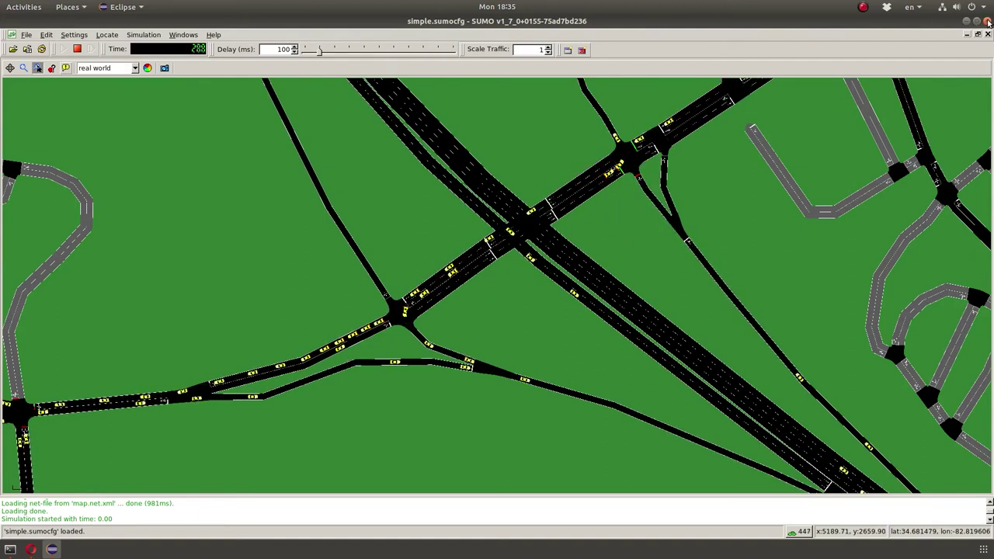
pyautogui.scroll(-5, 506, 222)
pyautogui.scroll(-3, 505, 221)
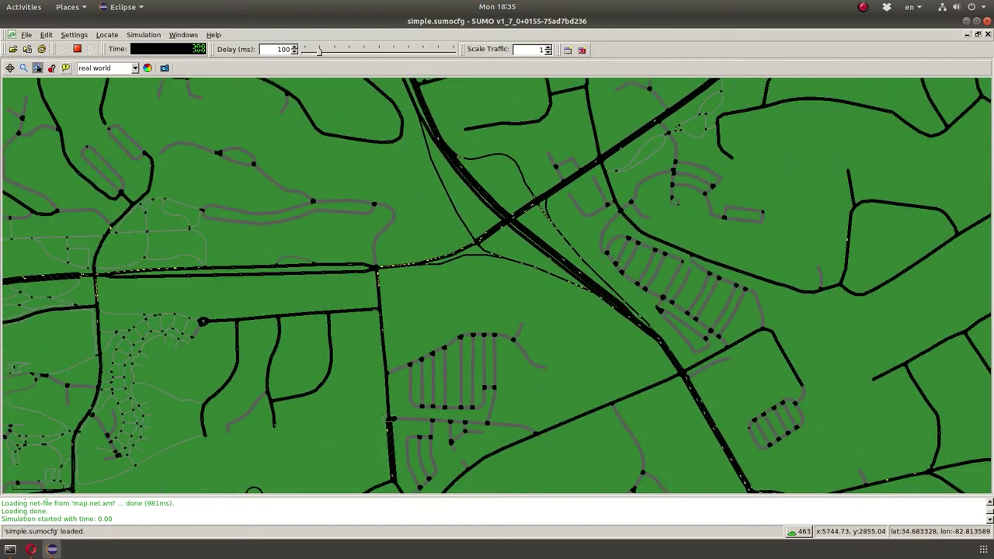
pyautogui.click(987, 21)
# Step: Clear the terminal and list the OSMExample files with ls
pyautogui.write('clear')
pyautogui.press('Return')
pyautogui.write('ls')
pyautogui.press('Return')
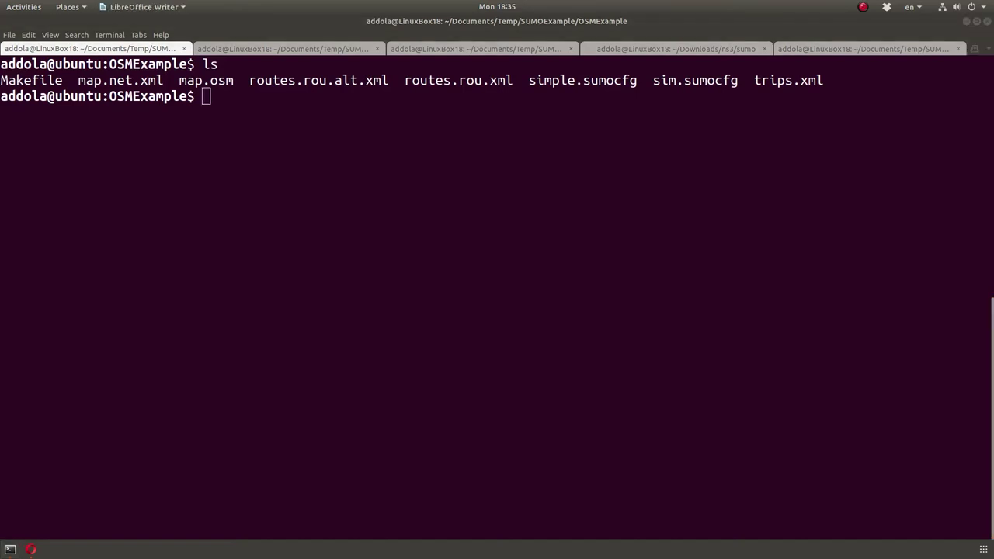
# Step: Run 'sumo -c simple.sumocfg --fcd-output sumoTrace.xml' from the pasted command
pyautogui.click(223, 160)
pyautogui.rightClick(225, 158)
pyautogui.click(237, 187)
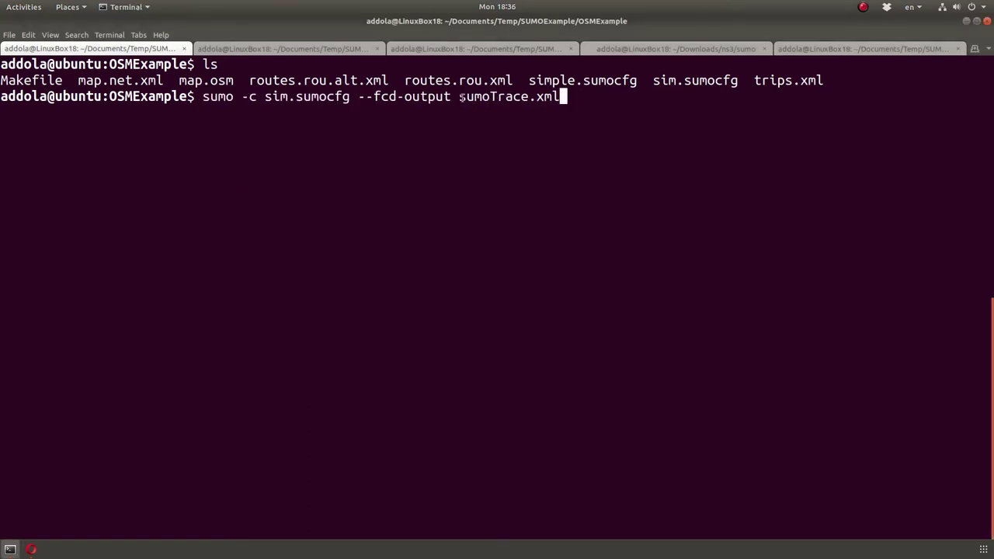
pyautogui.moveTo(459, 97); pyautogui.dragTo(562, 98)
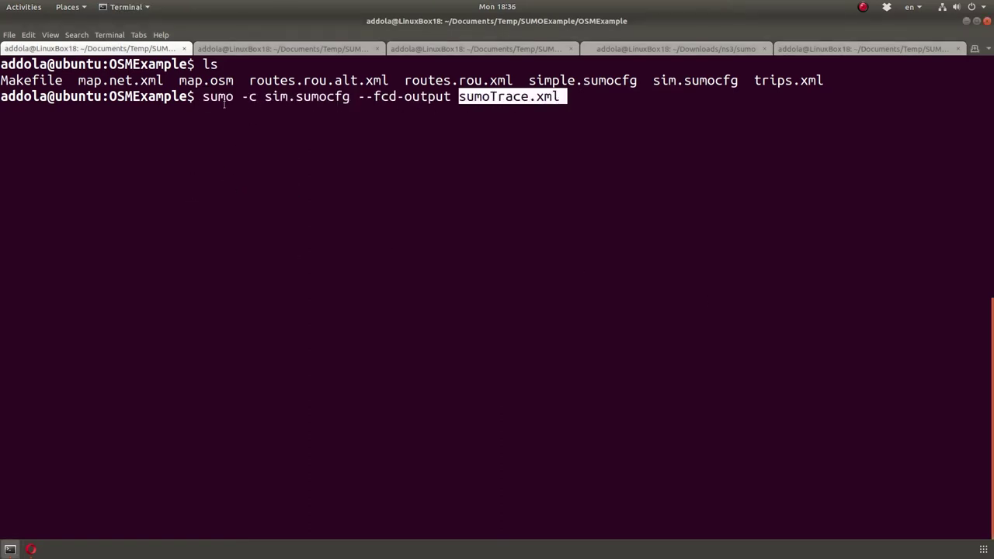
pyautogui.click(264, 97)
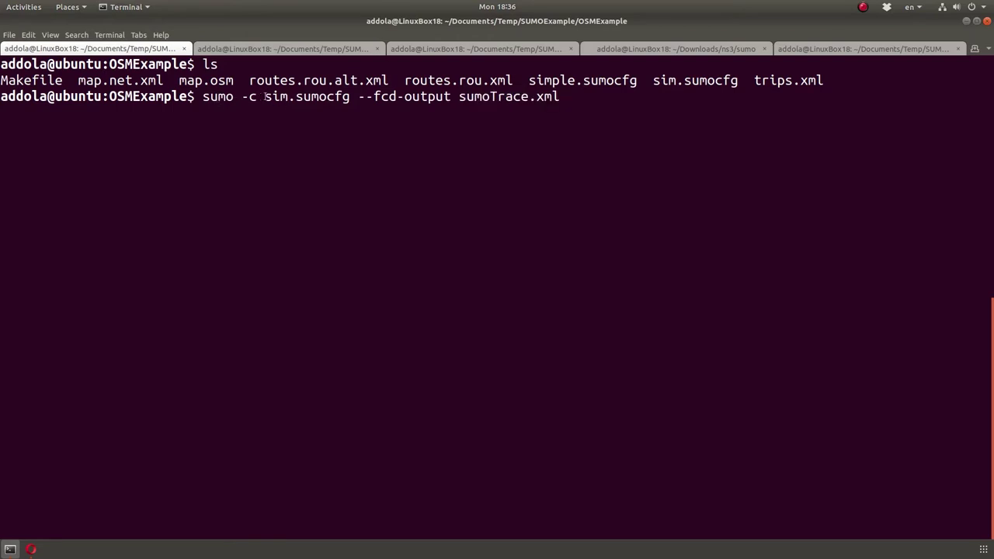
pyautogui.press('Left')
pyautogui.press('Left')
pyautogui.press('Left')
pyautogui.press('Left')
pyautogui.press('Left')
pyautogui.press('Left')
pyautogui.press('Left')
pyautogui.press('Left')
pyautogui.press('Left')
pyautogui.press('Left')
pyautogui.press('Left')
pyautogui.press('Left')
pyautogui.press('Left')
pyautogui.press('Left')
pyautogui.press('Left')
pyautogui.press('Left')
pyautogui.press('Left')
pyautogui.press('Left')
pyautogui.press('Left')
pyautogui.press('Left')
pyautogui.press('Left')
pyautogui.press('Left')
pyautogui.press('Left')
pyautogui.write('ple')
pyautogui.press('End')
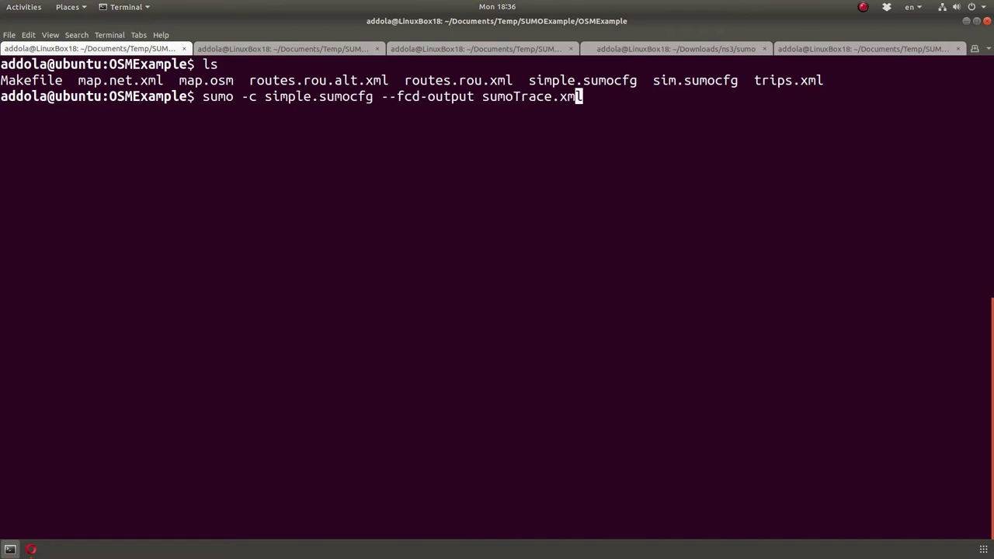
pyautogui.press('Left')
pyautogui.press('Left')
pyautogui.press('Left')
pyautogui.press('Left')
pyautogui.press('Left')
pyautogui.press('Left')
pyautogui.press('Left')
pyautogui.press('Left')
pyautogui.press('Left')
pyautogui.press('Left')
pyautogui.press('Left')
pyautogui.press('Left')
pyautogui.press('Right')
pyautogui.press('Right')
pyautogui.press('Right')
pyautogui.press('Right')
pyautogui.press('Right')
pyautogui.press('Right')
pyautogui.press('Right')
pyautogui.press('Right')
pyautogui.press('Right')
pyautogui.press('Right')
pyautogui.press('Right')
pyautogui.press('Right')
pyautogui.press('Right')
pyautogui.press('Return')
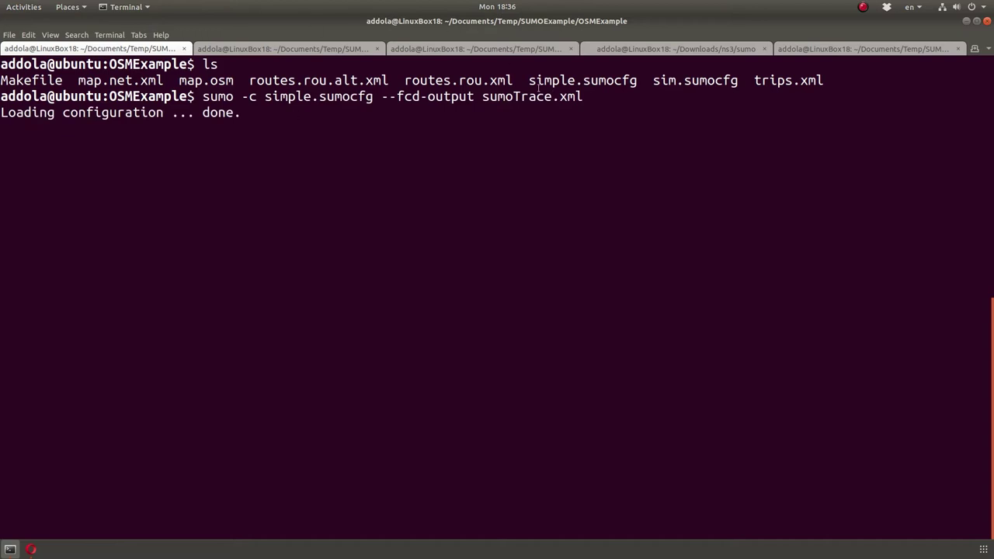
# Step: Clear the screen and list the folder, highlighting the new sumoTrace.xml
pyautogui.doubleClick(407, 96)
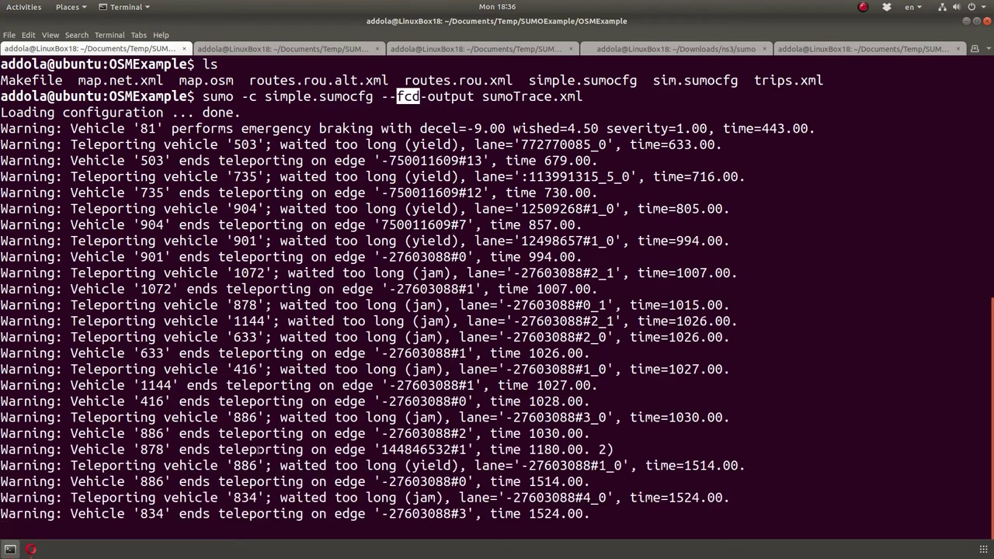
pyautogui.write('clear')
pyautogui.press('Return')
pyautogui.write('ls')
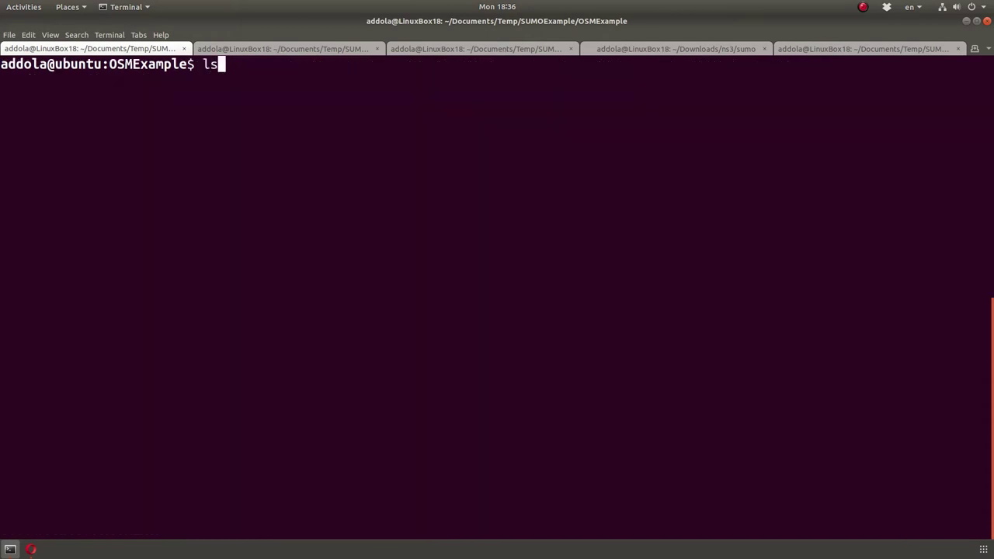
pyautogui.press('Return')
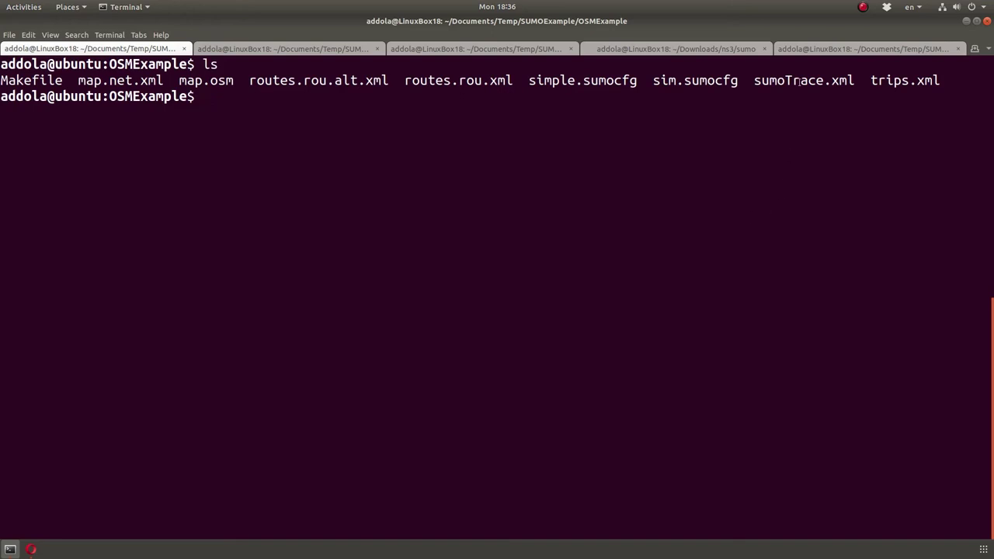
pyautogui.moveTo(755, 80); pyautogui.dragTo(783, 80)
pyautogui.click(766, 191)
# Step: List files with ls -lth, showing sumoTrace.xml at 78M
pyautogui.write('ls -lth')
pyautogui.press('Return')
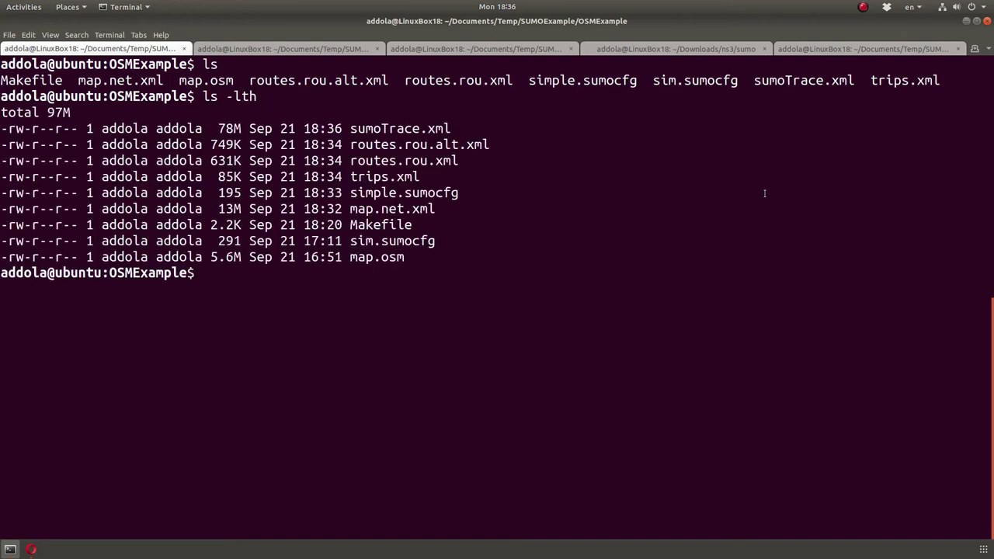
pyautogui.doubleClick(223, 128)
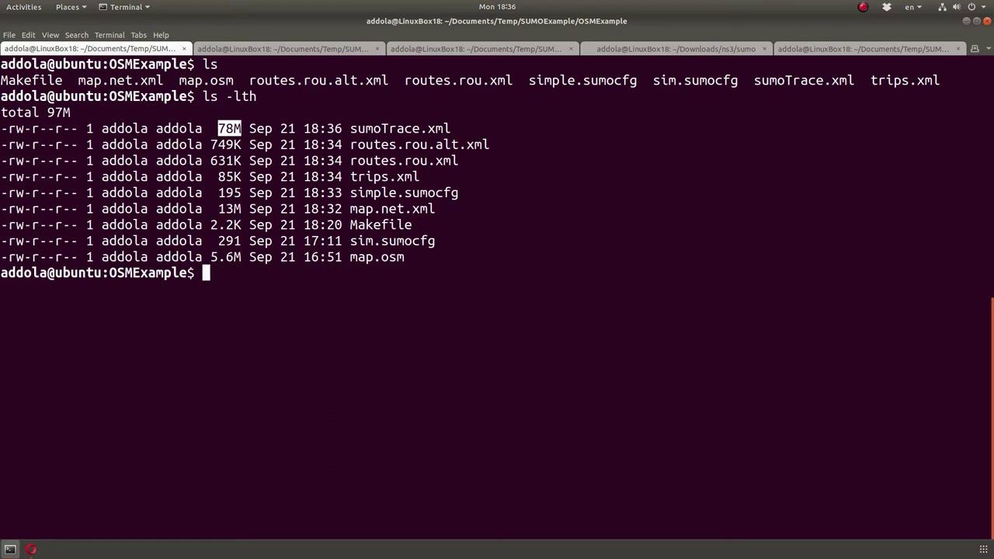
pyautogui.hotkey('alt', 'Tab')
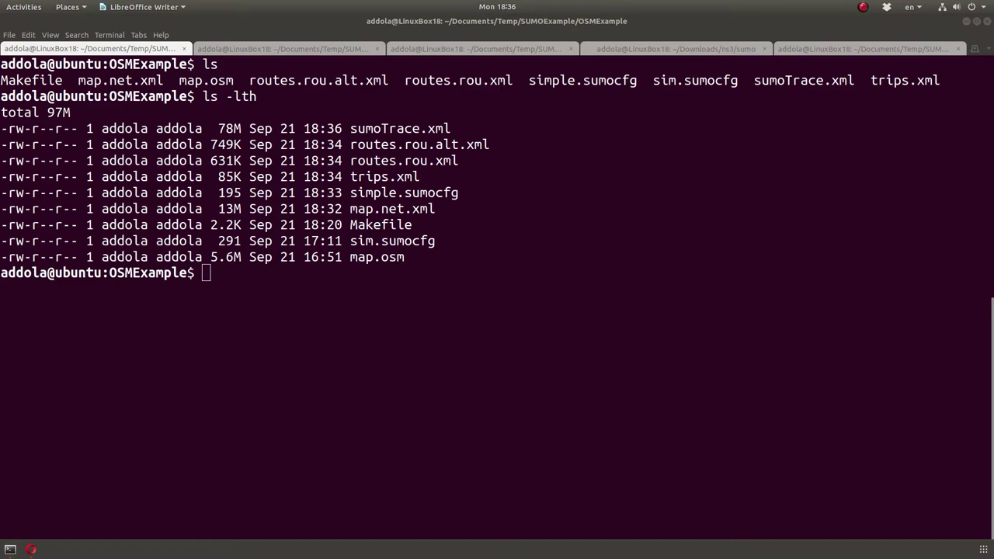
# Step: Run the pasted traceExporter.py command exporting sumoTrace.xml to ns2mobility.tcl
pyautogui.click(254, 315)
pyautogui.rightClick(253, 316)
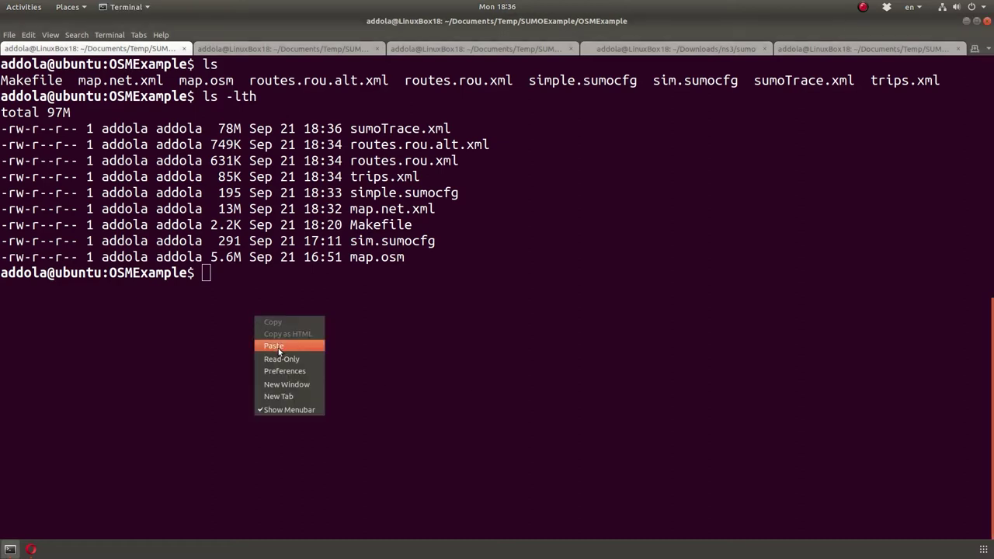
pyautogui.click(278, 348)
pyautogui.moveTo(699, 273); pyautogui.dragTo(835, 273)
pyautogui.click(809, 294)
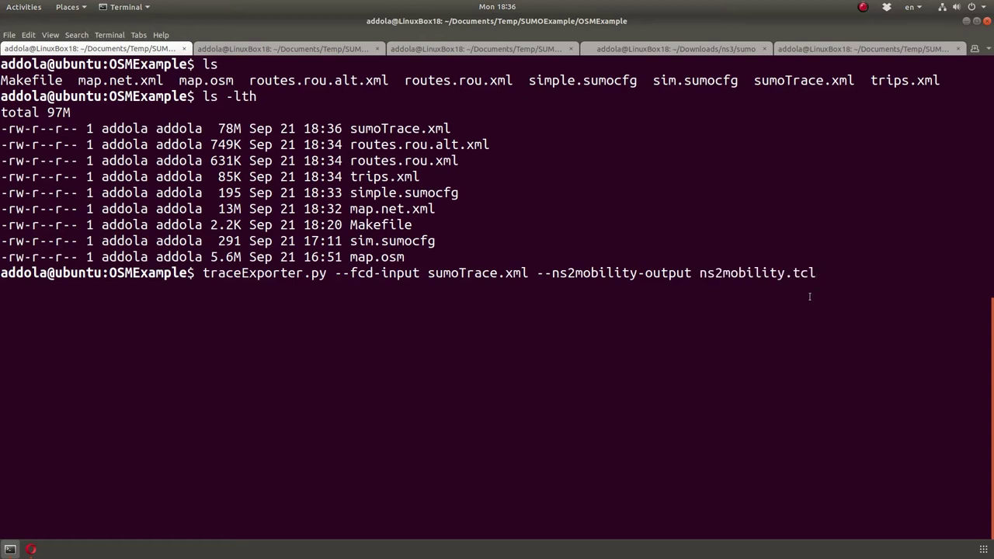
pyautogui.press('Return')
# Step: Clear the screen and list the folder to confirm ns2mobility.tcl exists
pyautogui.moveTo(223, 129); pyautogui.dragTo(465, 132)
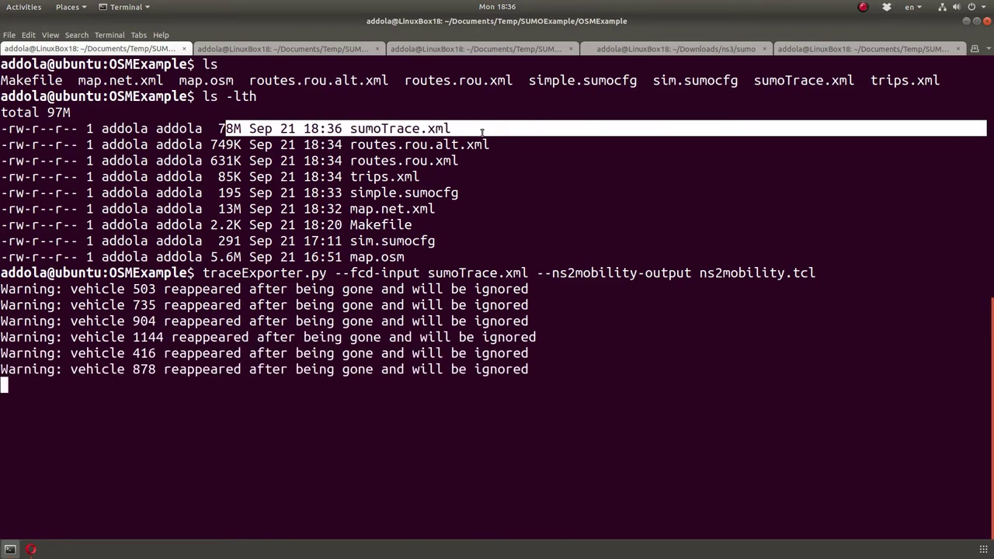
pyautogui.doubleClick(757, 273)
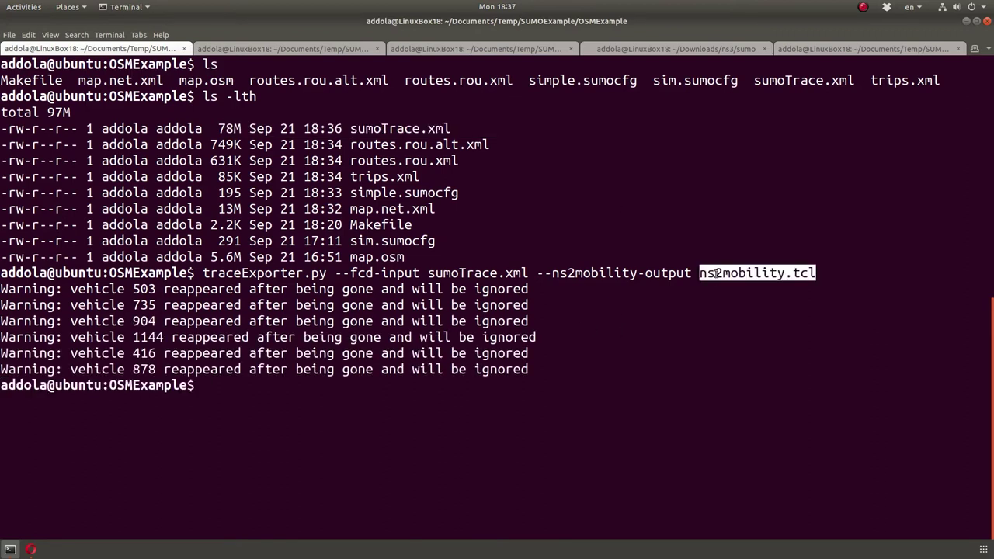
pyautogui.click(291, 408)
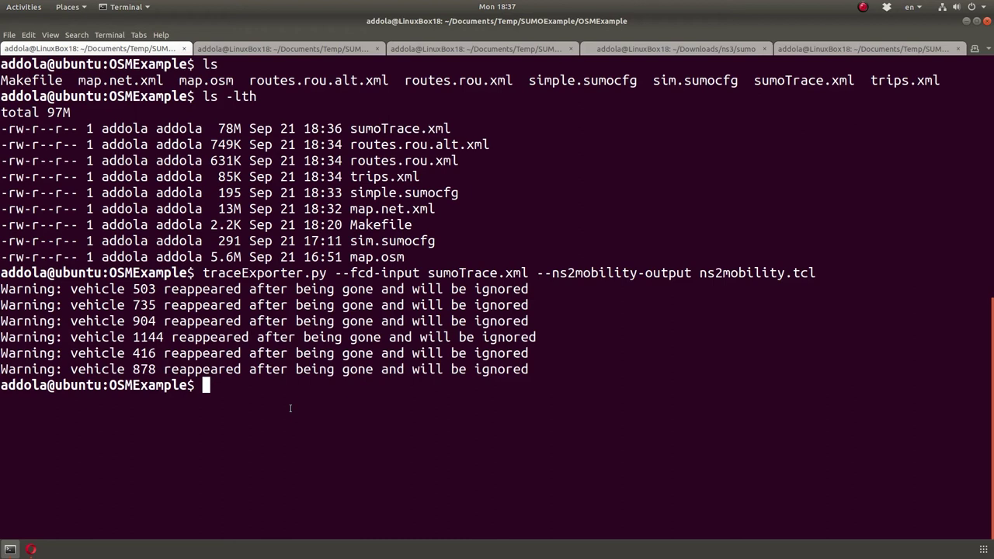
pyautogui.write('clear')
pyautogui.press('Return')
pyautogui.write('ls')
pyautogui.press('Return')
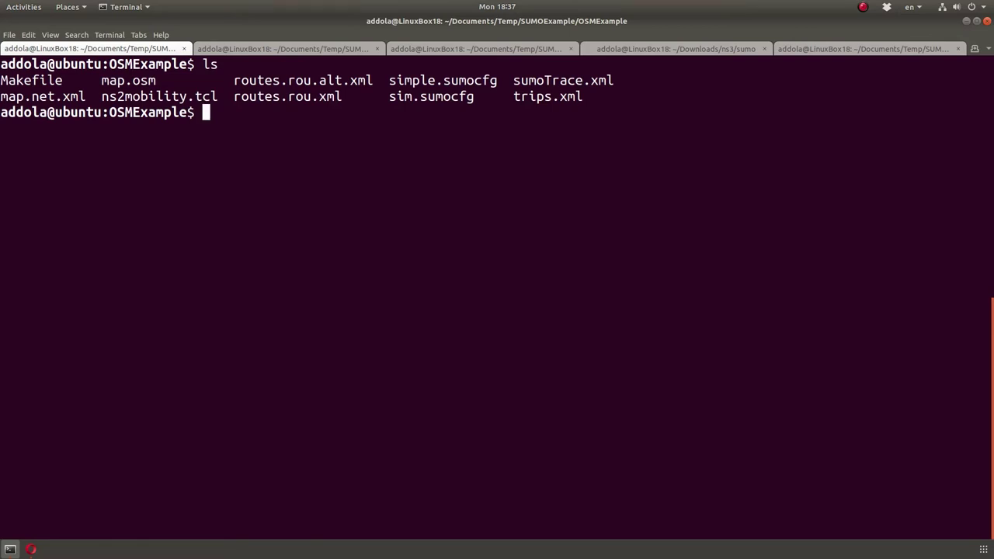
# Step: Run make clean, then clear and ls, leaving only Makefile, map.osm and the sumocfg files
pyautogui.write('make clean')
pyautogui.press('Return')
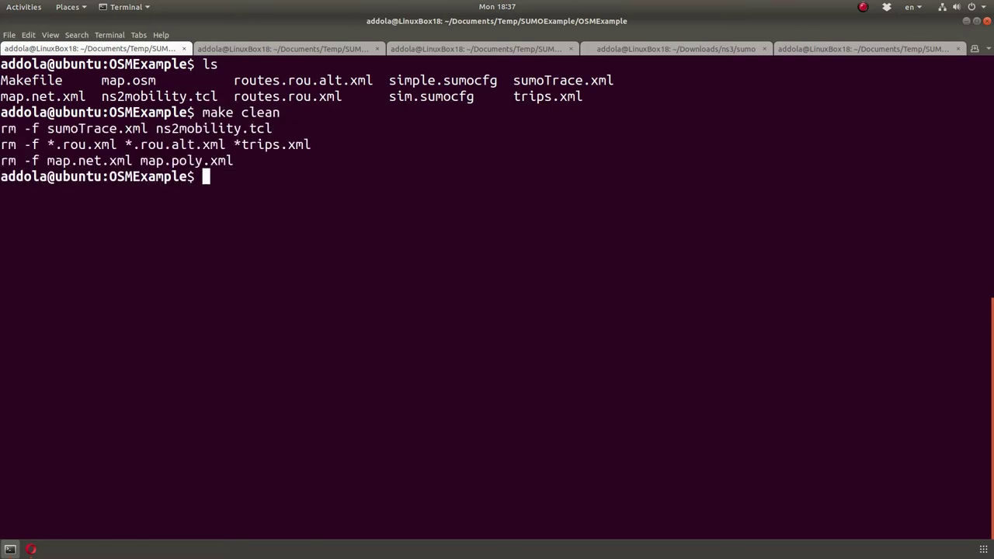
pyautogui.write('clear')
pyautogui.press('Return')
pyautogui.write('ls')
pyautogui.press('Return')
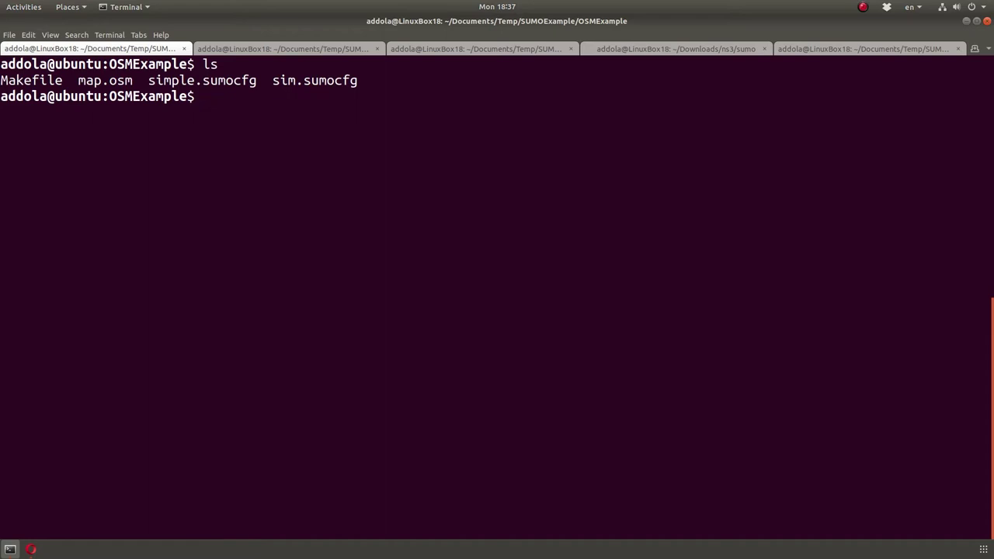
pyautogui.doubleClick(46, 80)
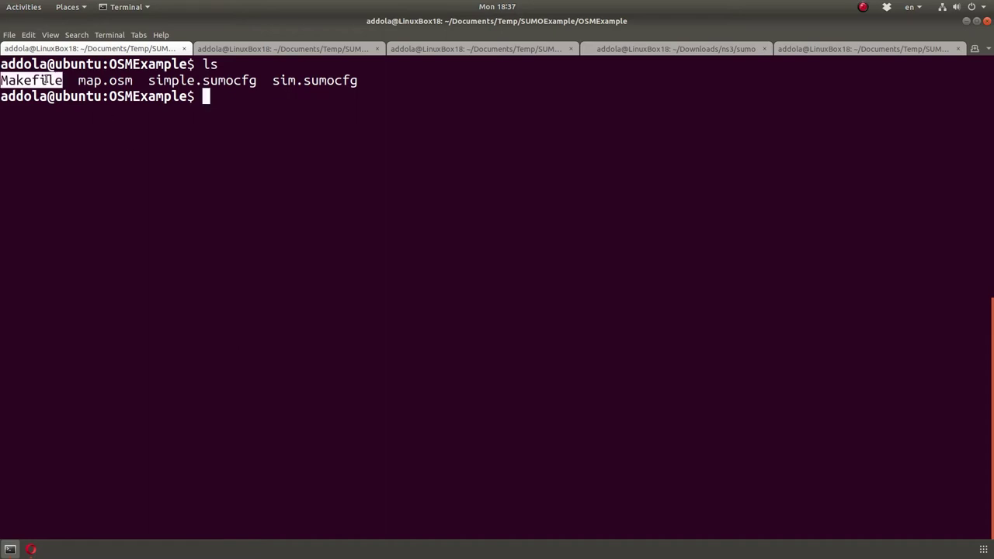
pyautogui.write('vim Ma')
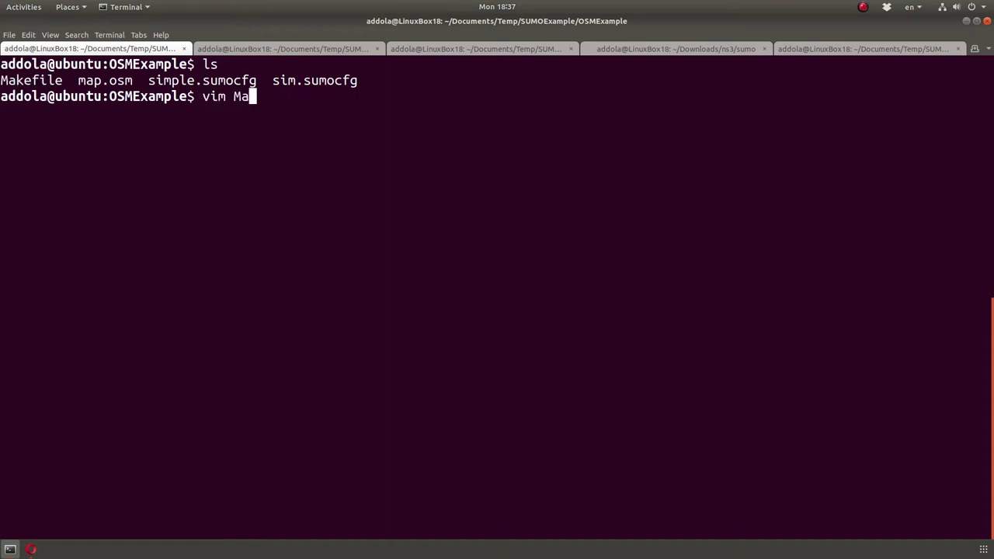
pyautogui.press('Tab')
pyautogui.press('Return')
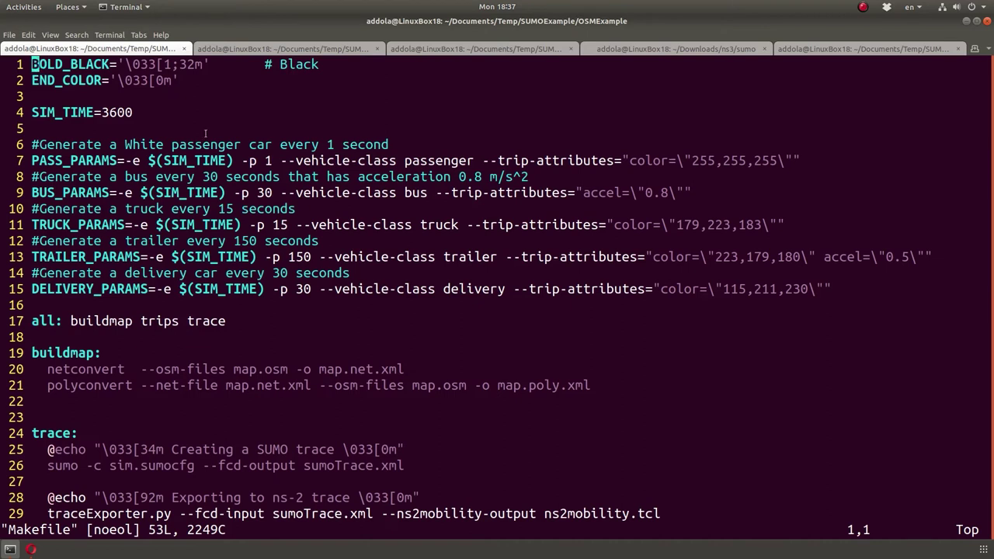
pyautogui.press('Down')
pyautogui.press('Down')
pyautogui.press('Down')
pyautogui.press('Down')
pyautogui.press('Down')
pyautogui.press('Down')
pyautogui.press('Down')
pyautogui.press('Down')
pyautogui.press('Down')
pyautogui.press('Down')
pyautogui.press('Down')
pyautogui.press('Down')
pyautogui.press('Down')
pyautogui.press('Down')
pyautogui.press('Down')
pyautogui.press('Down')
pyautogui.press('Down')
pyautogui.press('Down')
pyautogui.press('Down')
pyautogui.press('Down')
pyautogui.press('Down')
pyautogui.press('Down')
pyautogui.press('Down')
pyautogui.press('Down')
pyautogui.press('Down')
pyautogui.press('Down')
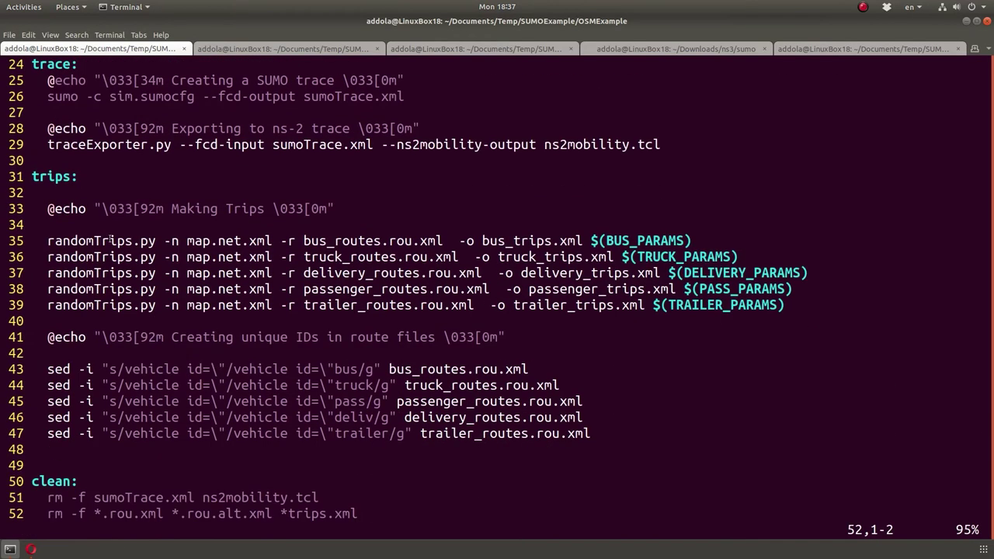
pyautogui.moveTo(97, 244); pyautogui.dragTo(341, 257)
pyautogui.click(368, 245)
pyautogui.doubleClick(356, 242)
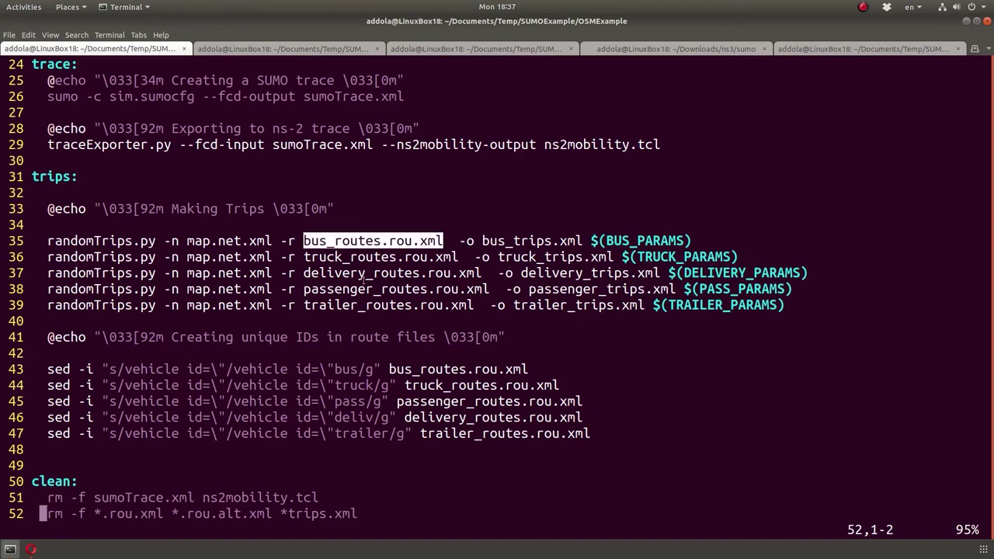
pyautogui.doubleClick(346, 257)
pyautogui.doubleClick(348, 272)
pyautogui.doubleClick(351, 289)
pyautogui.scroll(13, 445, 304)
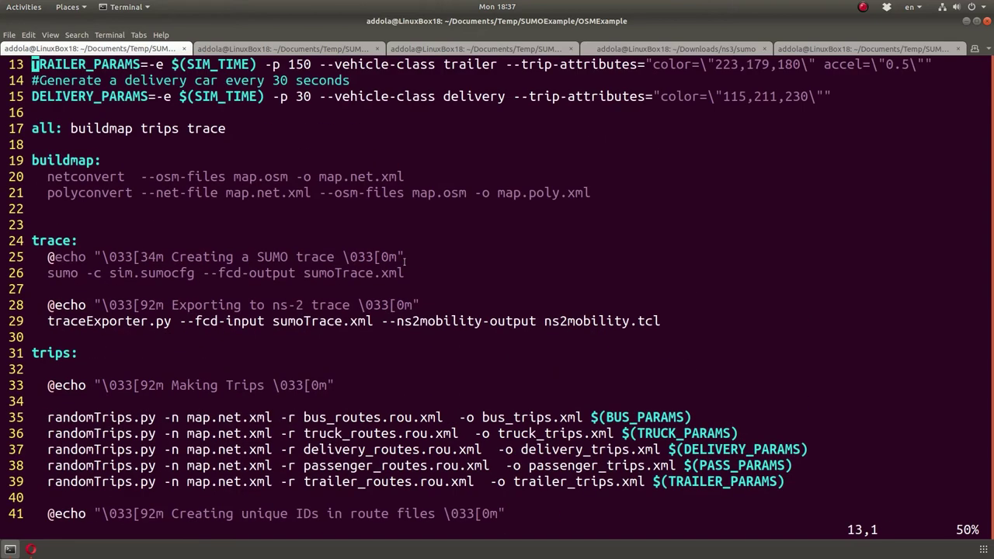
pyautogui.doubleClick(650, 417)
pyautogui.scroll(4, 650, 419)
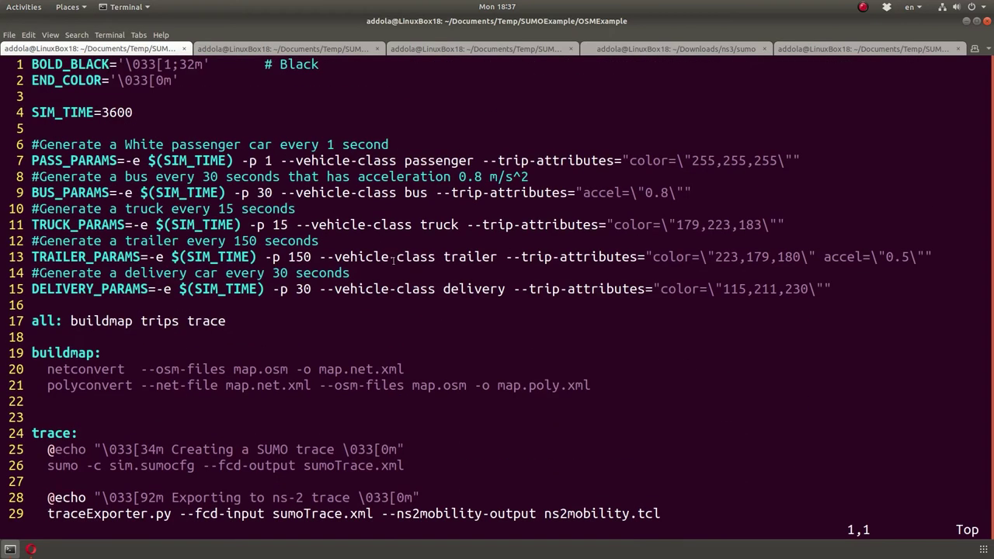
pyautogui.press('Down')
pyautogui.press('Down')
pyautogui.press('Down')
pyautogui.press('Down')
pyautogui.press('Down')
pyautogui.press('Down')
pyautogui.press('Down')
pyautogui.press('Down')
pyautogui.press('Down')
pyautogui.press('Down')
pyautogui.press('Down')
pyautogui.press('Down')
pyautogui.press('Down')
pyautogui.press('Down')
pyautogui.press('Down')
pyautogui.press('Down')
pyautogui.press('Down')
pyautogui.press('Down')
pyautogui.press('Down')
pyautogui.press('Down')
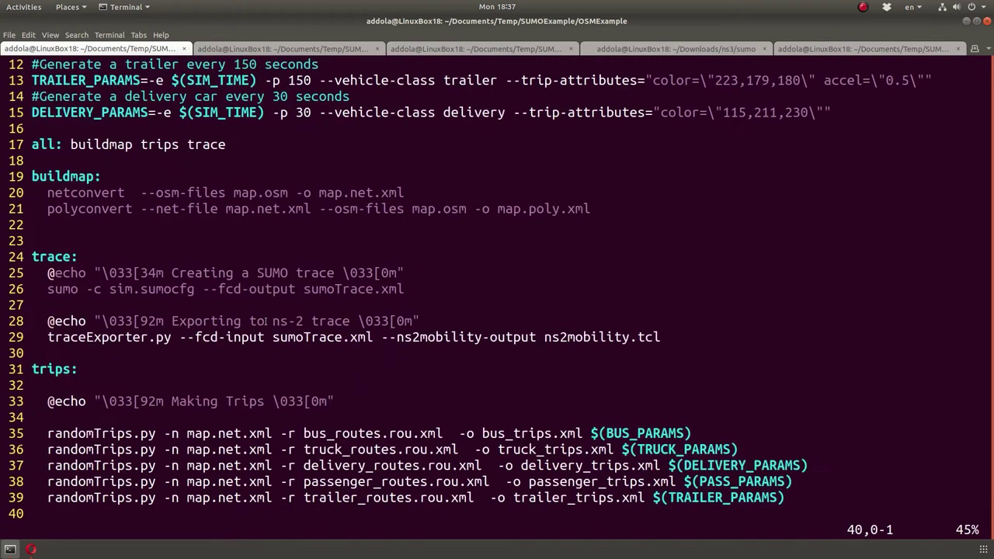
pyautogui.press('Down')
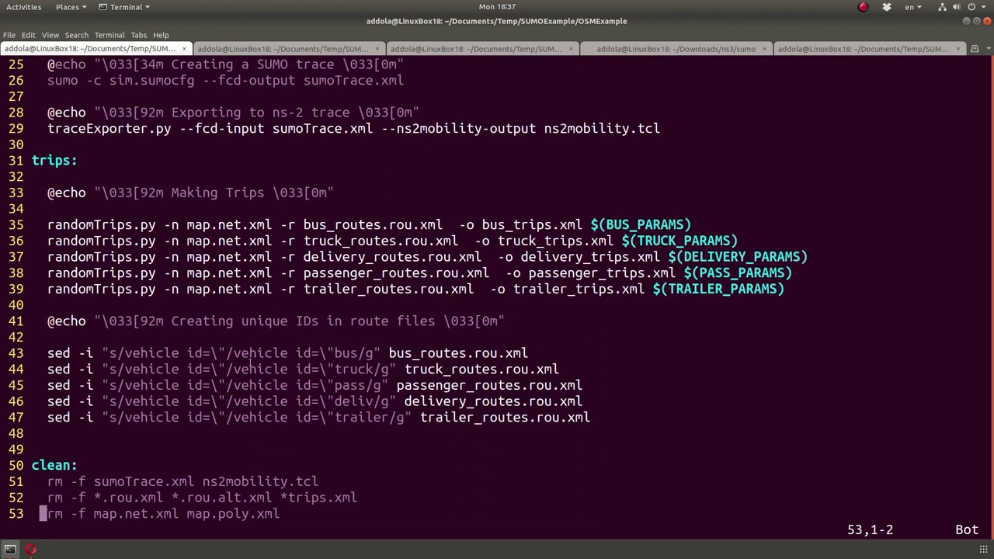
pyautogui.tripleClick(323, 224)
pyautogui.doubleClick(101, 225)
pyautogui.doubleClick(495, 225)
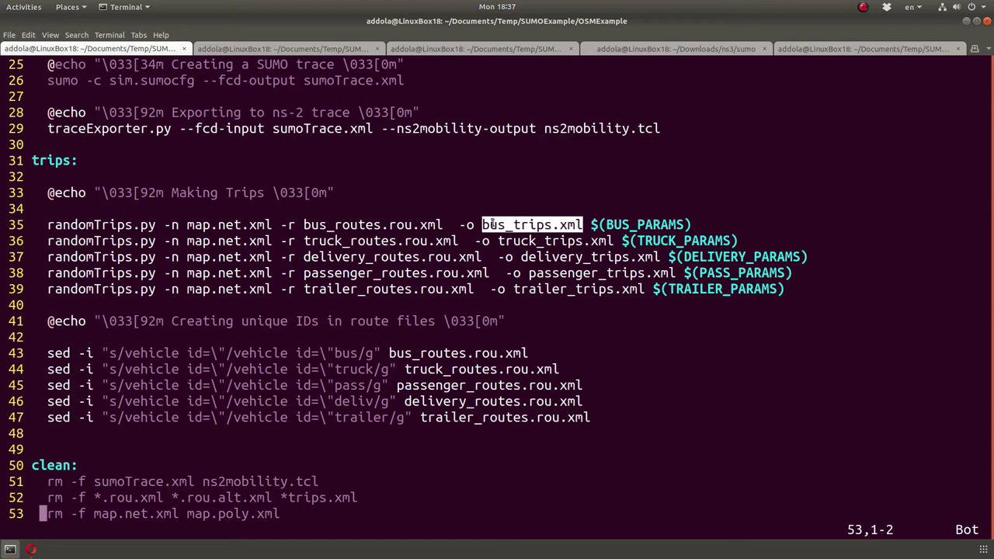
pyautogui.tripleClick(182, 242)
pyautogui.doubleClick(354, 242)
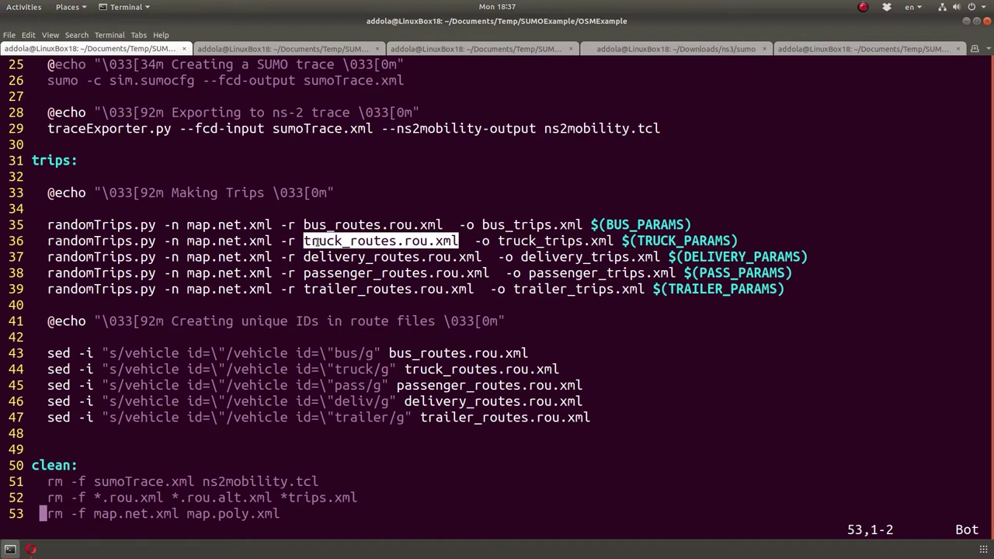
pyautogui.doubleClick(363, 259)
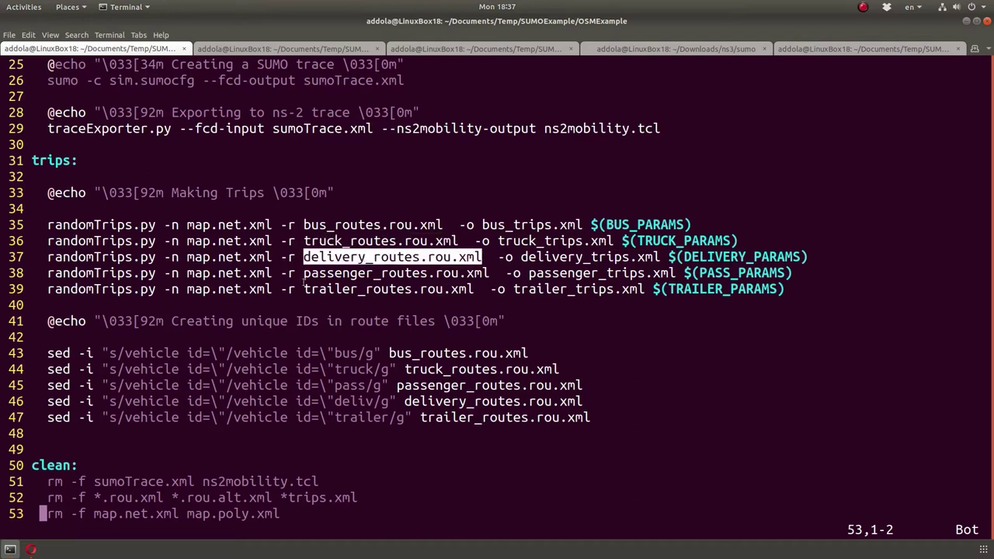
pyautogui.moveTo(62, 336); pyautogui.dragTo(133, 435)
pyautogui.click(173, 386)
pyautogui.moveTo(186, 353); pyautogui.dragTo(248, 354)
pyautogui.moveTo(342, 353)
pyautogui.mouseDown()
pyautogui.moveTo(351, 354)
pyautogui.moveTo(334, 353)
pyautogui.mouseUp()
pyautogui.click(332, 385)
pyautogui.press('Up')
pyautogui.press('Up')
pyautogui.press('Up')
pyautogui.press('Up')
pyautogui.press('Up')
pyautogui.press('Up')
pyautogui.press('Up')
pyautogui.press('Up')
pyautogui.press('Up')
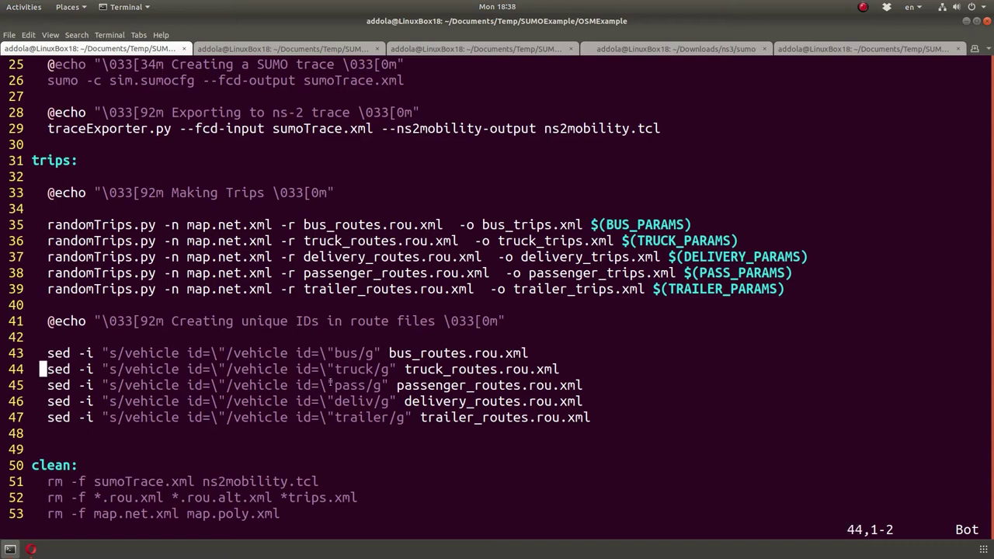
pyautogui.write(':q')
pyautogui.press('Return')
# Step: Clear the screen, run make trips, and list the folder
pyautogui.write('clear')
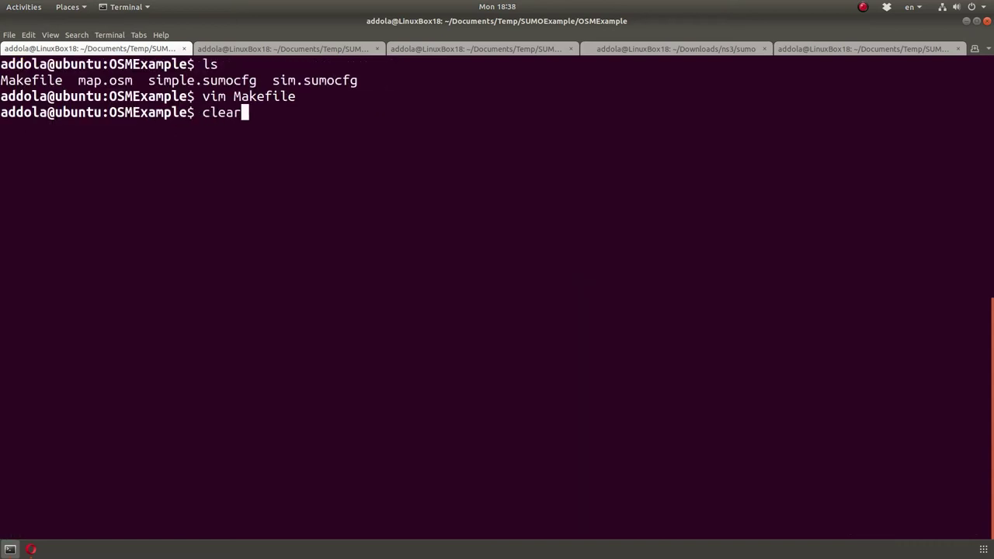
pyautogui.press('Return')
pyautogui.write('make t')
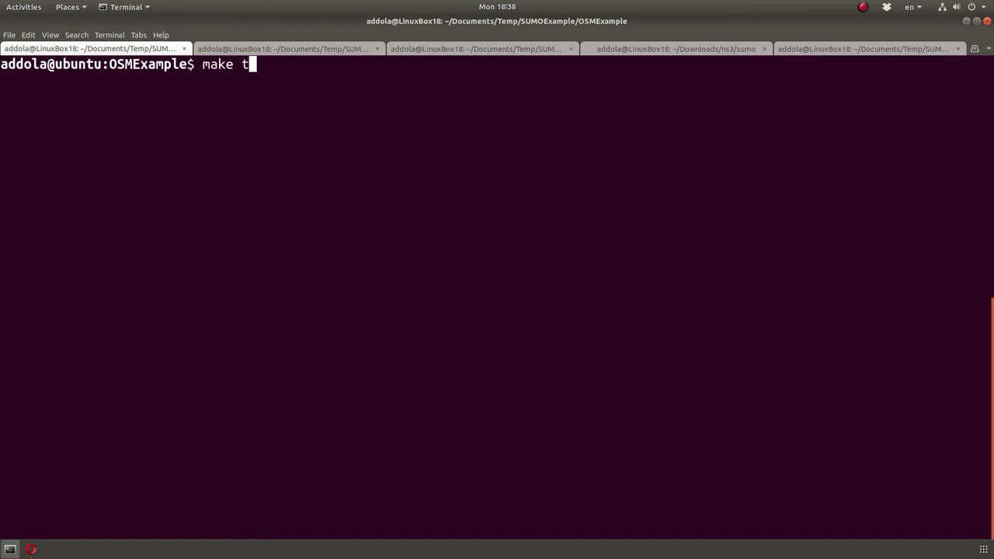
pyautogui.write('rips')
pyautogui.press('Return')
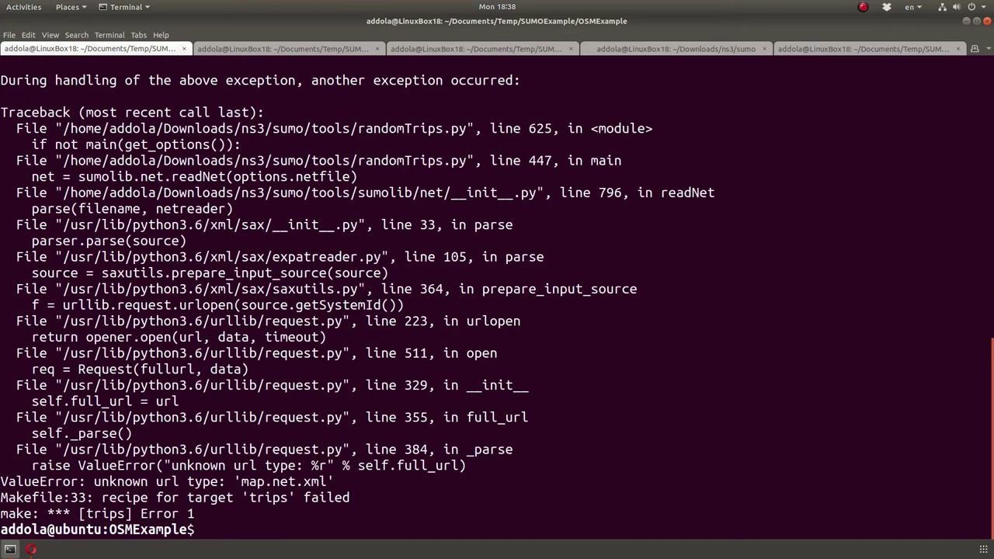
pyautogui.write('ls')
pyautogui.press('Return')
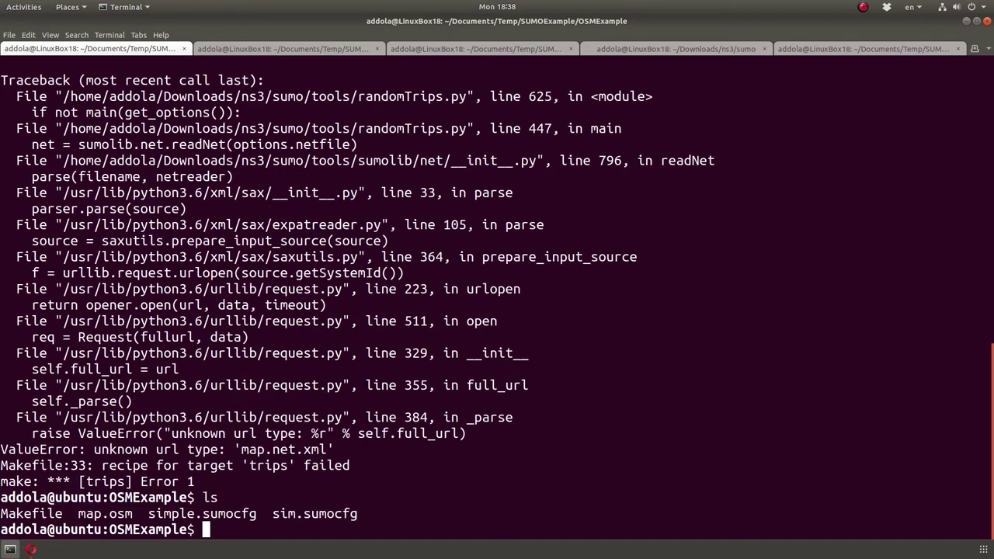
# Step: Clear and list the folder again, then print the Makefile with cat Makefile
pyautogui.write('c')
pyautogui.press('BackSpace')
pyautogui.write('clear')
pyautogui.press('Return')
pyautogui.write('ls')
pyautogui.press('Return')
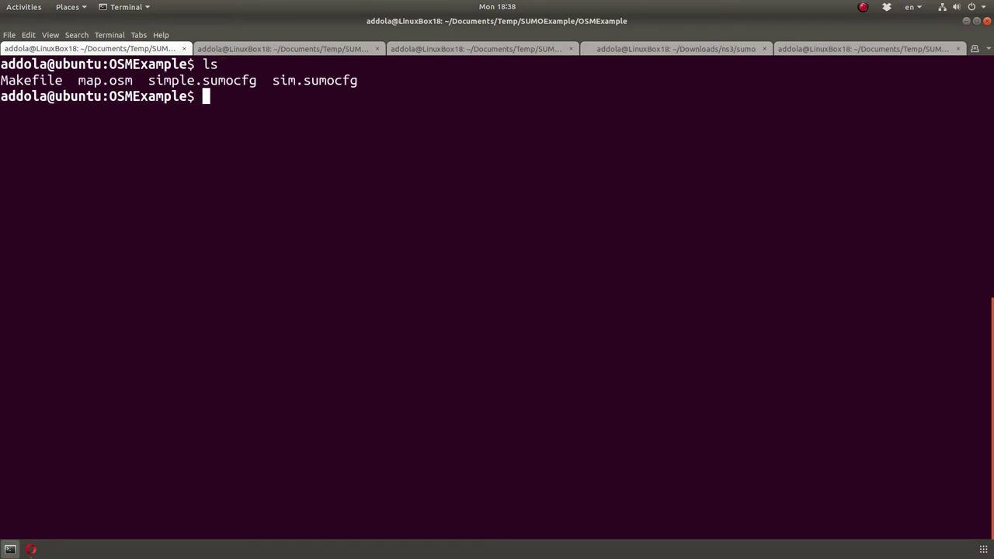
pyautogui.write('make')
pyautogui.press('BackSpace')
pyautogui.press('BackSpace')
pyautogui.press('BackSpace')
pyautogui.press('BackSpace')
pyautogui.press('BackSpace')
pyautogui.write('cat Ma')
pyautogui.press('Tab')
pyautogui.press('Return')
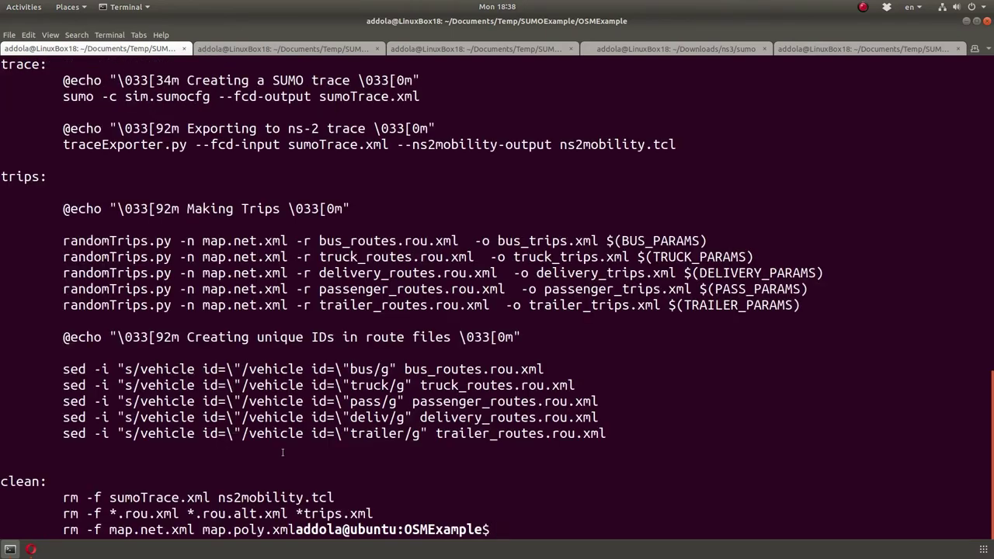
# Step: Review the buildmap rule's netconvert and polyconvert steps, map.net.xml to map.poly.xml
pyautogui.scroll(4, 70, 248)
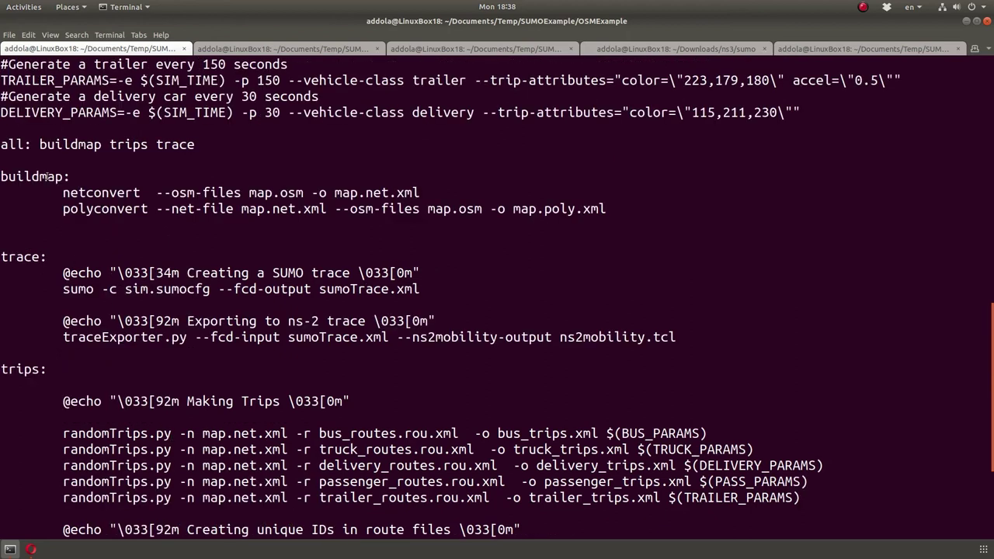
pyautogui.doubleClick(47, 177)
pyautogui.doubleClick(94, 194)
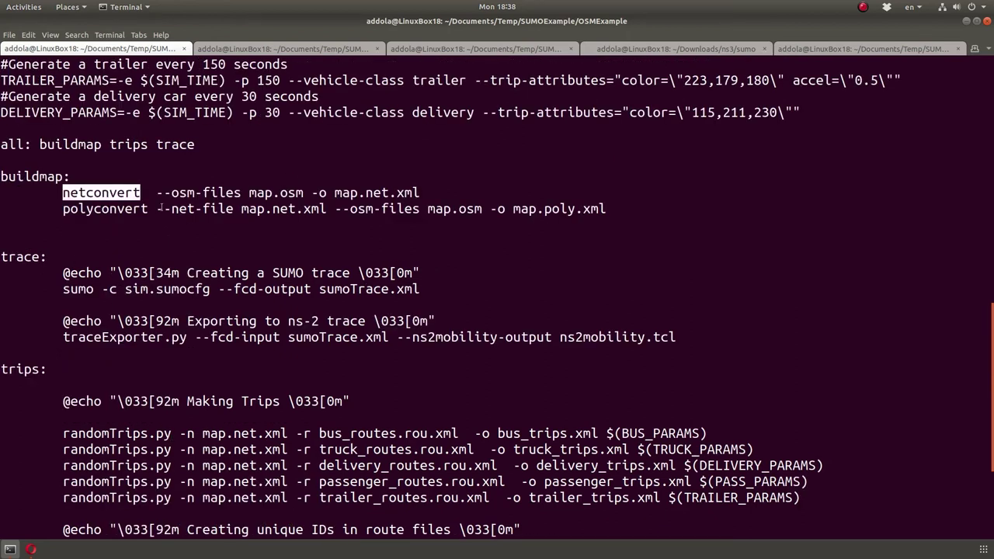
pyautogui.doubleClick(123, 208)
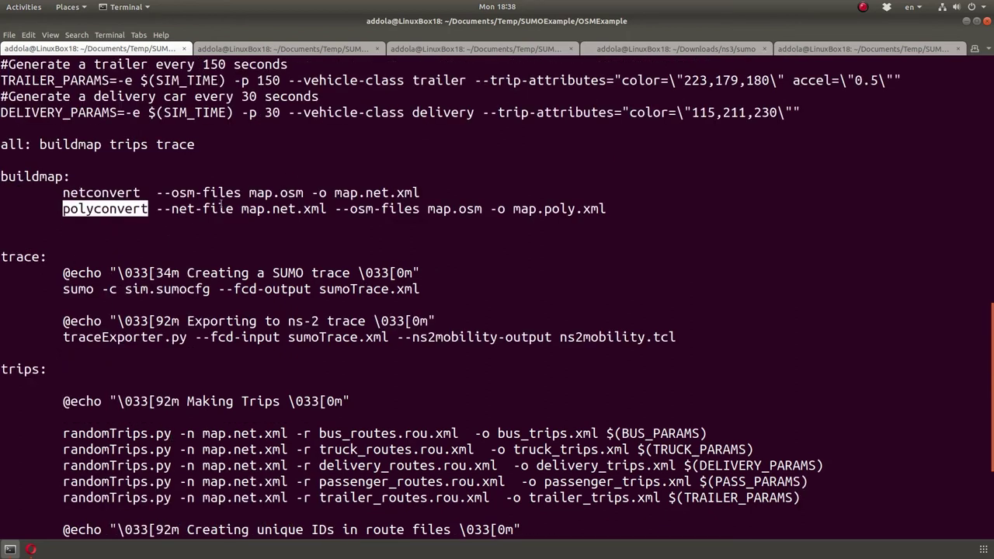
pyautogui.moveTo(241, 209); pyautogui.dragTo(327, 208)
pyautogui.moveTo(514, 209); pyautogui.dragTo(609, 208)
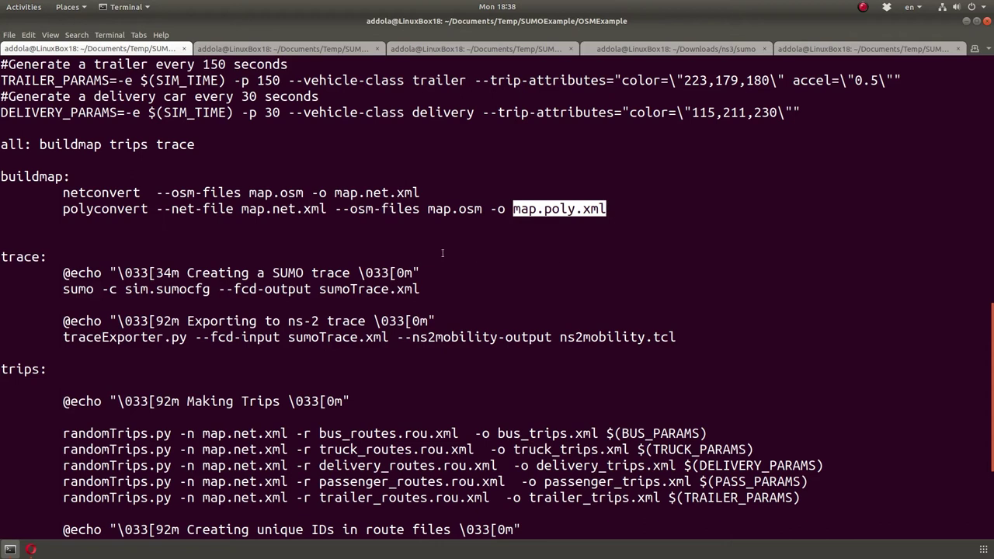
# Step: Clear the screen, list the folder, and run make buildmap
pyautogui.write('clear')
pyautogui.press('Return')
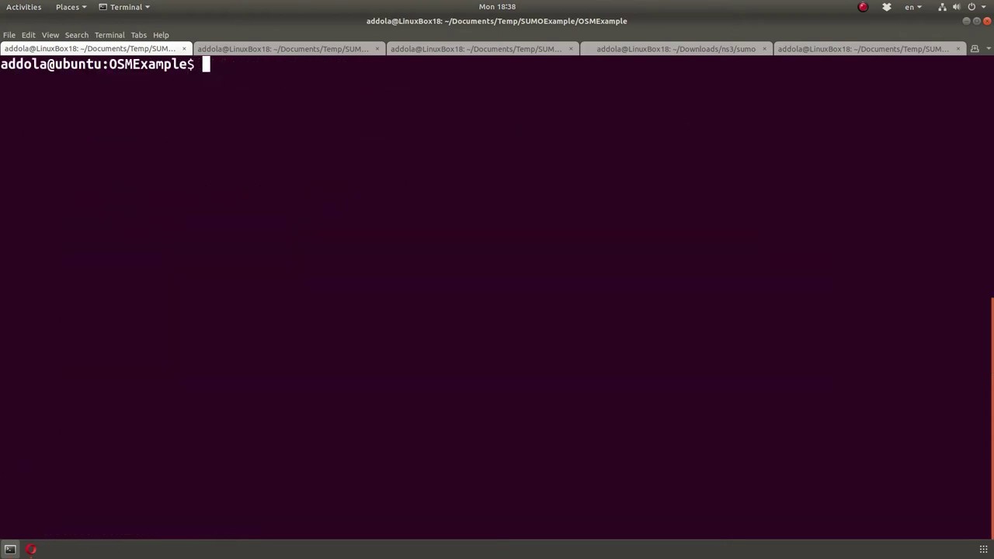
pyautogui.write('ls')
pyautogui.press('Return')
pyautogui.write('make ')
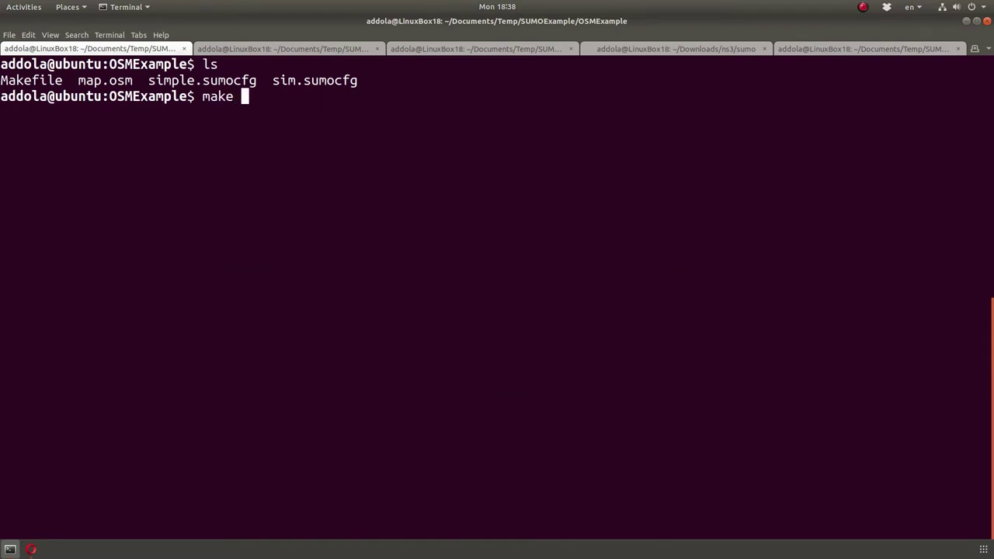
pyautogui.write('buildmap')
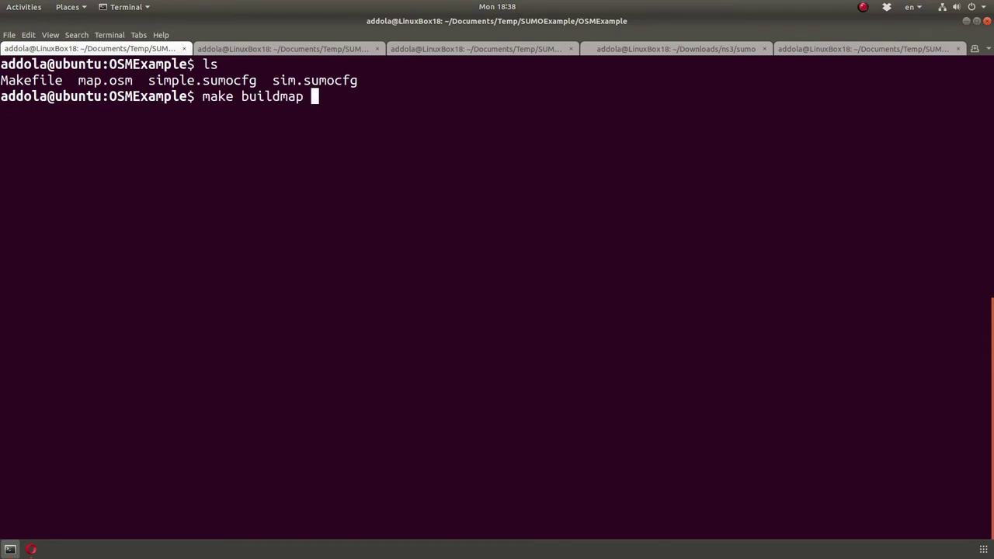
pyautogui.press('Return')
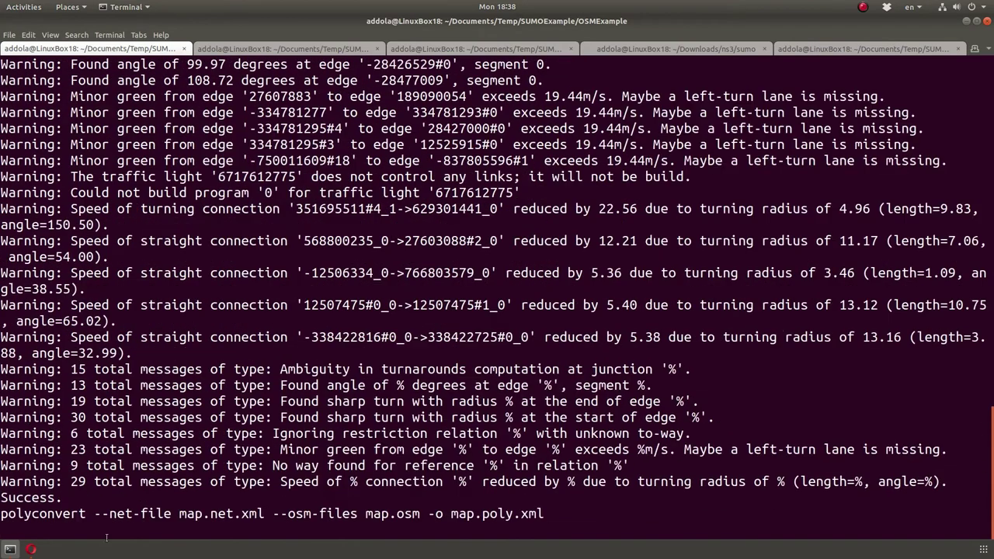
# Step: Highlight polyconvert's map.net.xml input and map.poly.xml output, then clear the screen
pyautogui.doubleClick(72, 498)
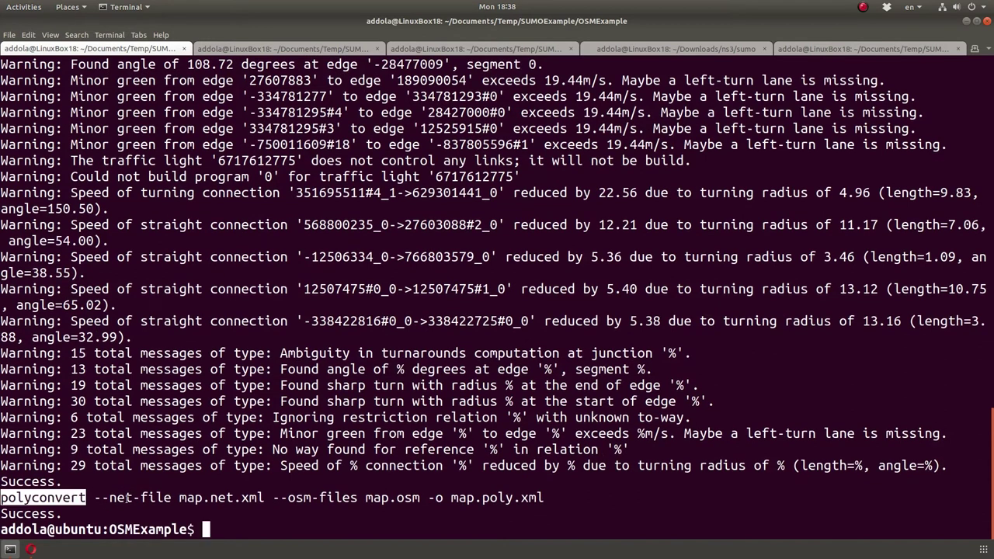
pyautogui.moveTo(179, 497); pyautogui.dragTo(265, 498)
pyautogui.click(391, 502)
pyautogui.moveTo(443, 498); pyautogui.dragTo(550, 498)
pyautogui.click(550, 498)
pyautogui.write('clear')
pyautogui.press('Return')
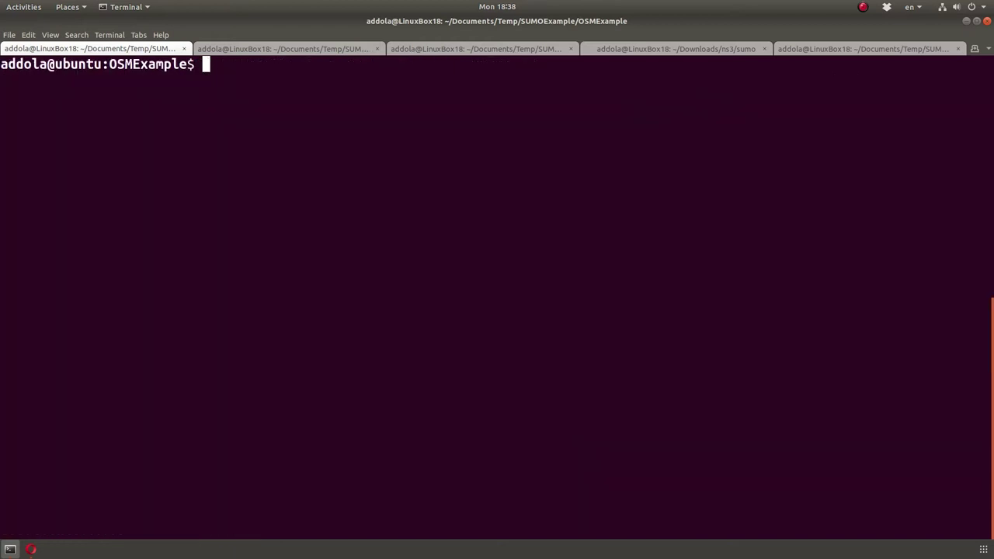
pyautogui.write('make sl')
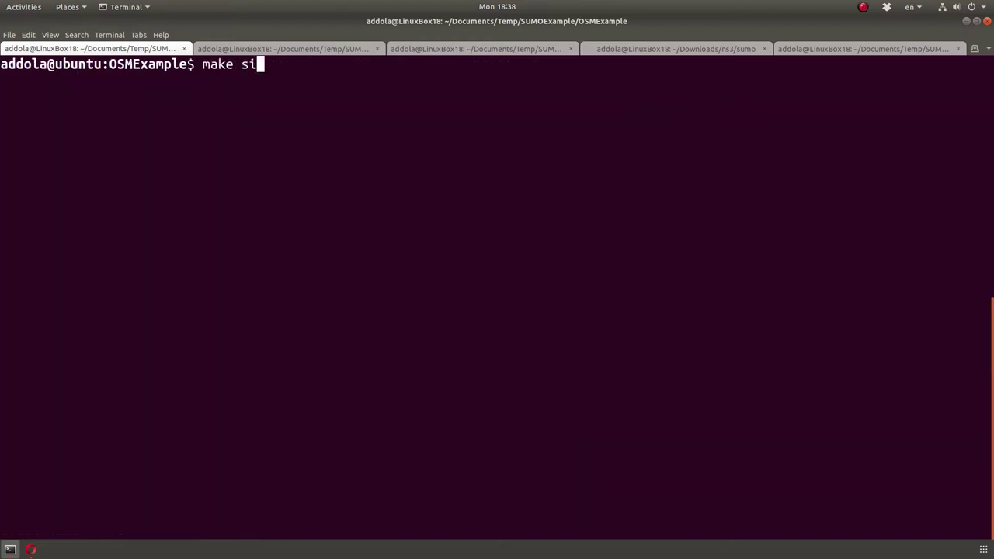
pyautogui.press('BackSpace')
pyautogui.press('BackSpace')
pyautogui.press('BackSpace')
pyautogui.press('BackSpace')
pyautogui.press('BackSpace')
pyautogui.press('BackSpace')
pyautogui.press('BackSpace')
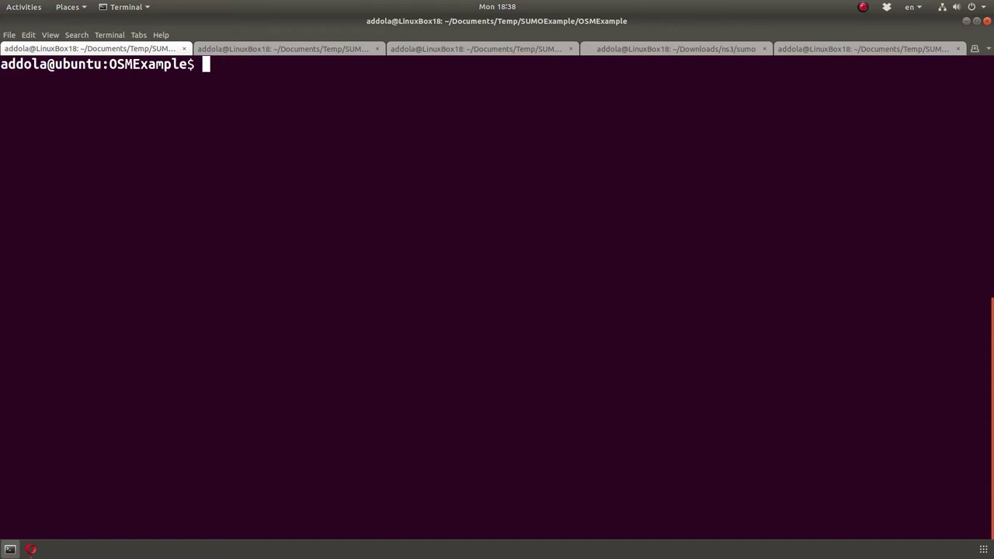
# Step: Print the Makefile with cat Makefile, then clear the screen
pyautogui.write('cat Mak')
pyautogui.press('Tab')
pyautogui.press('Return')
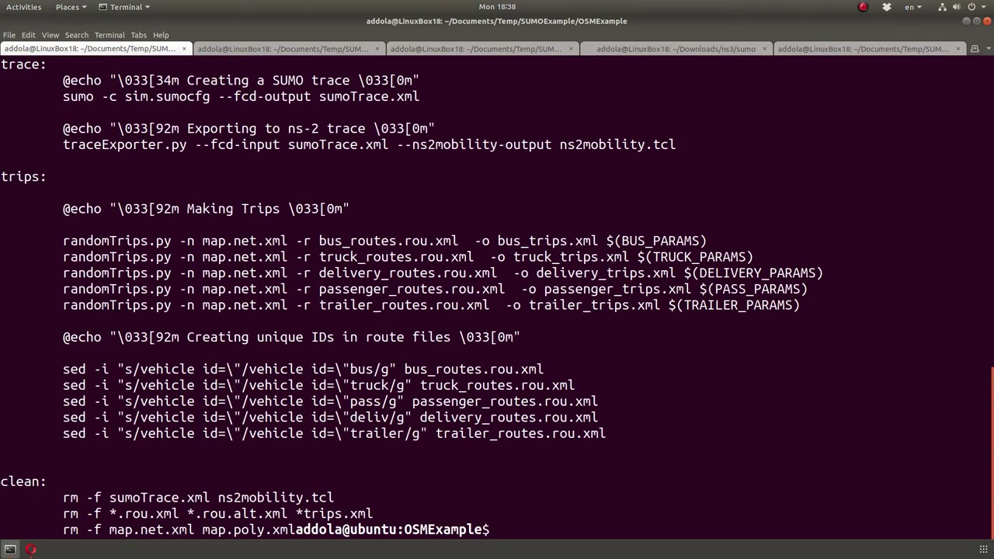
pyautogui.scroll(4, 311, 510)
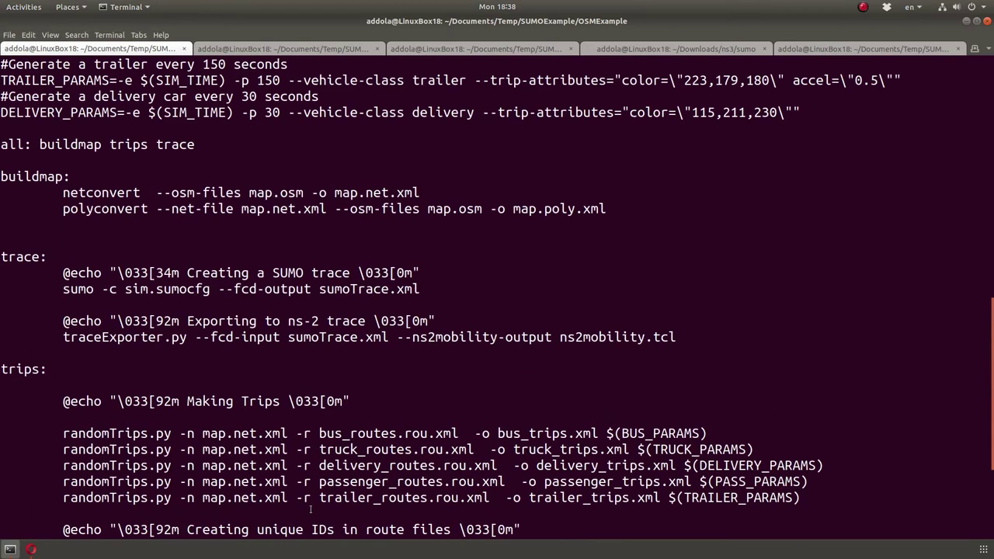
pyautogui.scroll(-4, 311, 510)
pyautogui.write('clear')
pyautogui.press('Return')
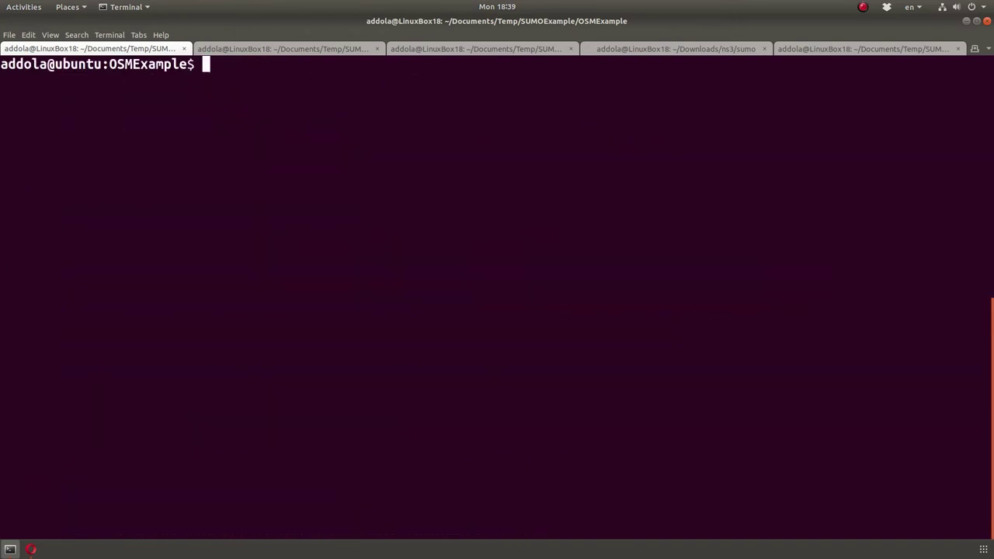
# Step: Launch sumo-gui sim.sumocfg, close the missing truck_routes.rou.xml error, and retry clear
pyautogui.write('sumo-gim')
pyautogui.press('BackSpace')
pyautogui.press('BackSpace')
pyautogui.write('ui sim')
pyautogui.press('Tab')
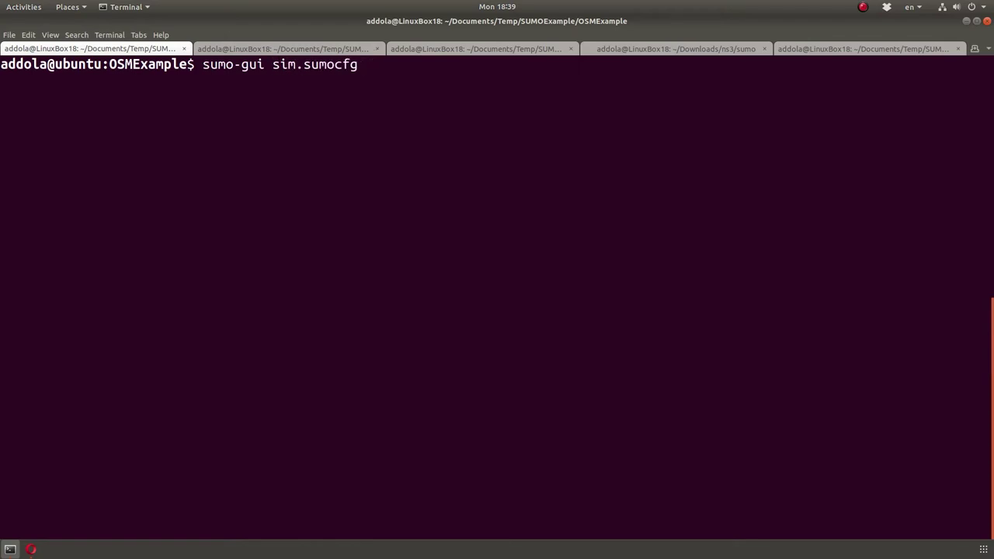
pyautogui.press('Return')
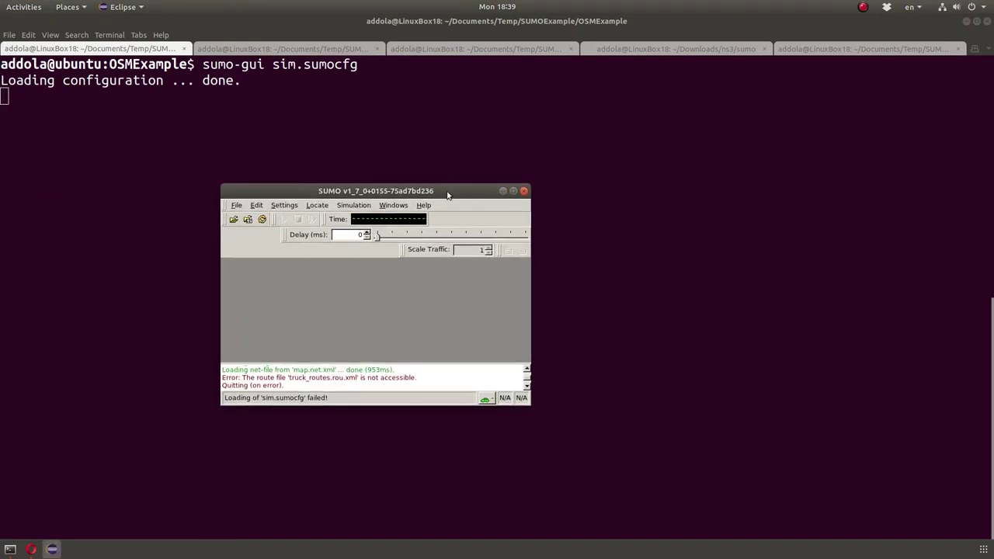
pyautogui.click(524, 191)
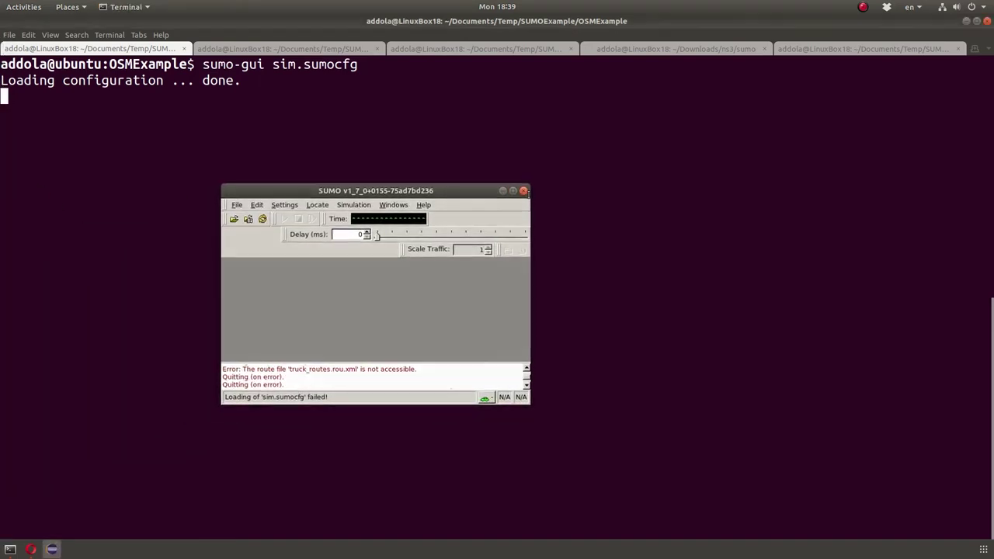
pyautogui.write('ckear')
pyautogui.press('Return')
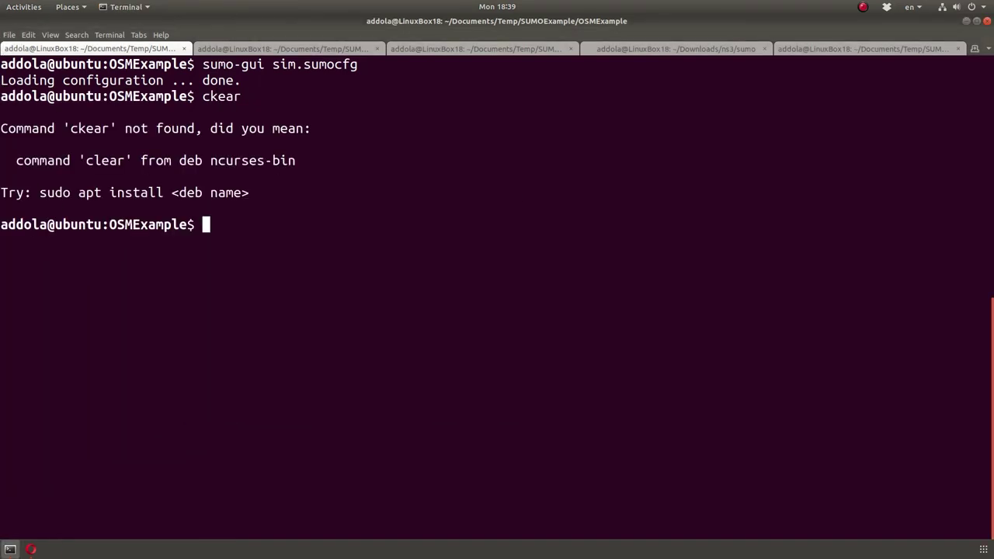
# Step: Run make trips, generating routes including passenger_routes.rou.xml and trailer_routes.rou.xml
pyautogui.write('clear')
pyautogui.press('Return')
pyautogui.write('ls')
pyautogui.press('Return')
pyautogui.write('make trips')
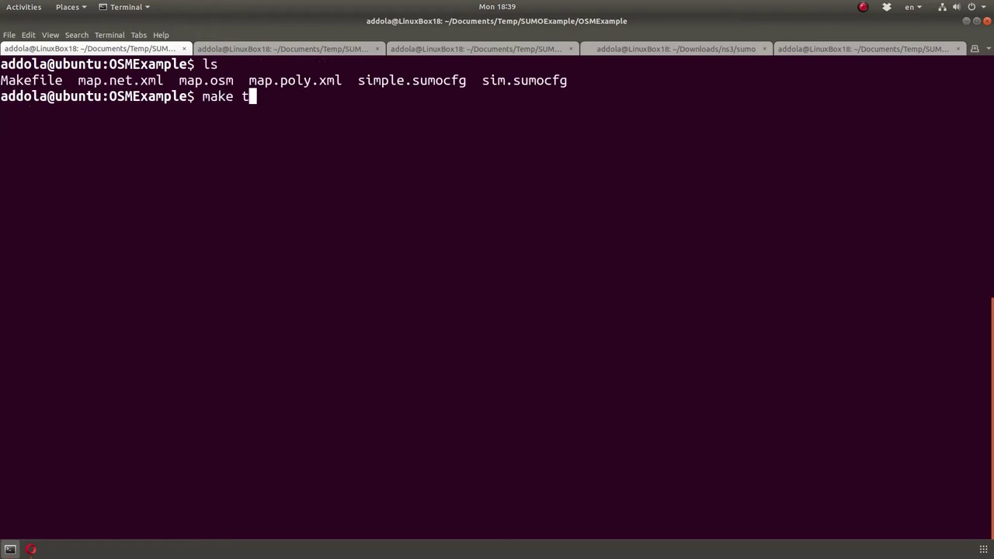
pyautogui.press('Return')
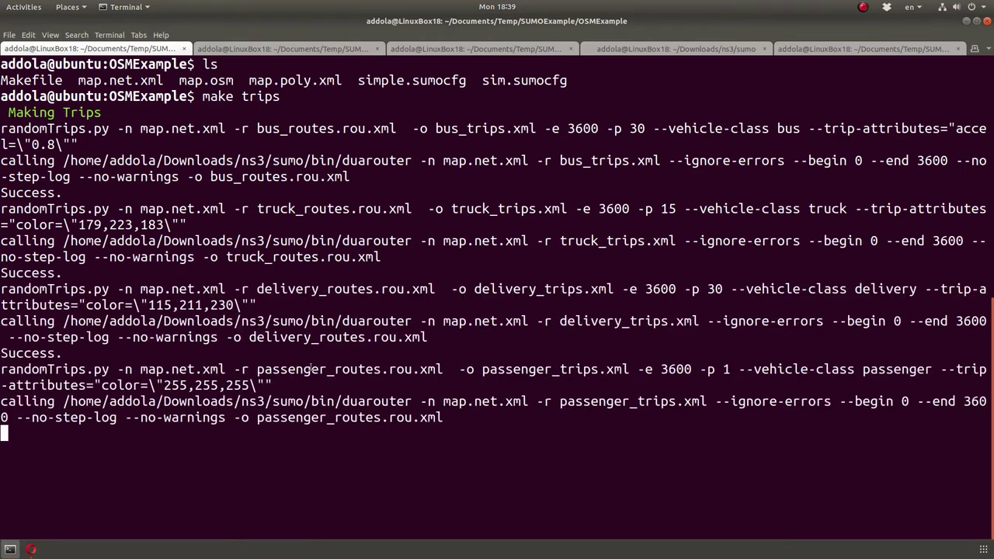
pyautogui.doubleClick(311, 369)
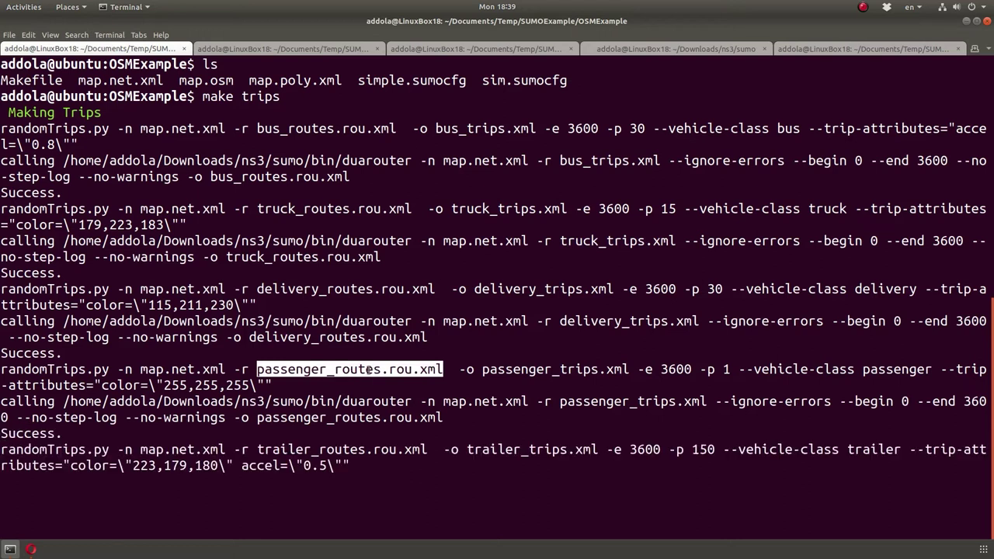
pyautogui.doubleClick(323, 449)
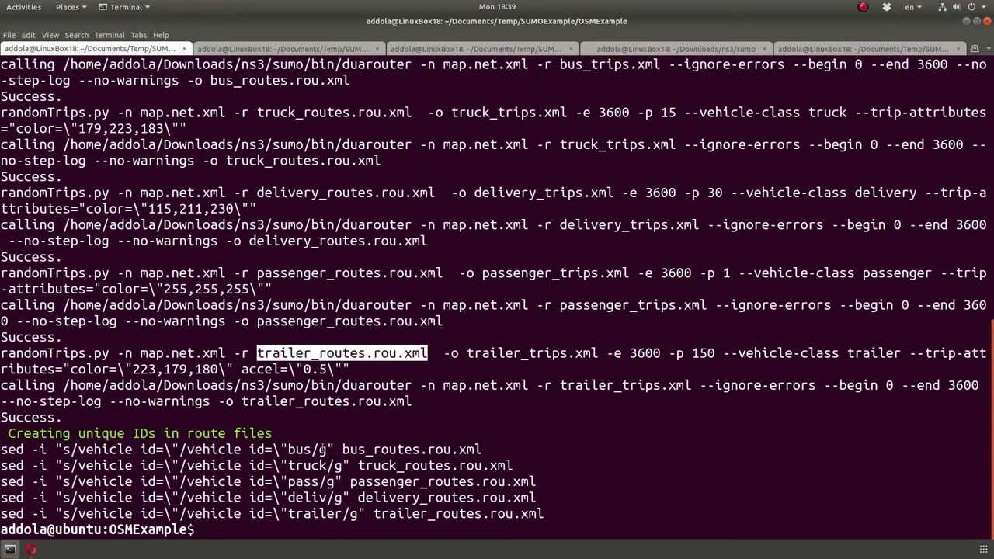
# Step: Clear the screen and list the files in detail with ls -lth
pyautogui.write('clear')
pyautogui.press('Return')
pyautogui.write('ls')
pyautogui.press('Return')
pyautogui.write('ls -lth')
# Step: Open sim.sumocfg in vim, quit with :q, then open it in Visual Studio Code
pyautogui.press('Return')
pyautogui.write('vim sim.s')
pyautogui.press('Tab')
pyautogui.press('Return')
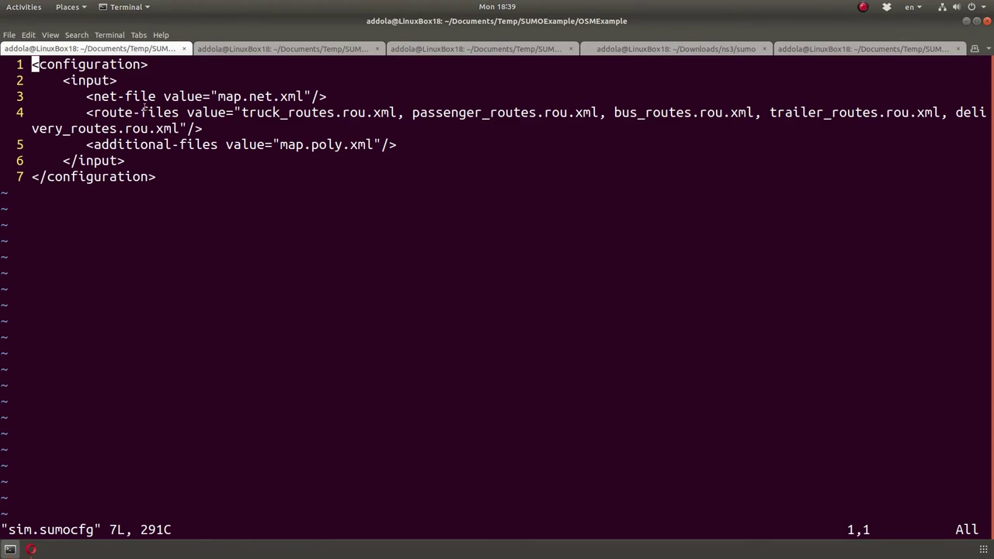
pyautogui.write(':q')
pyautogui.press('Return')
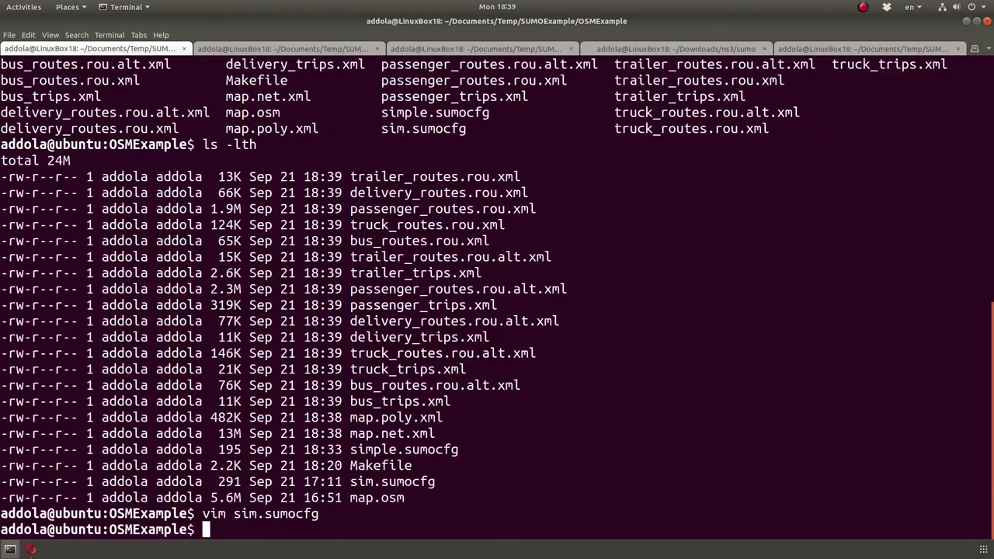
pyautogui.write('code sim.s')
pyautogui.press('Tab')
pyautogui.press('Return')
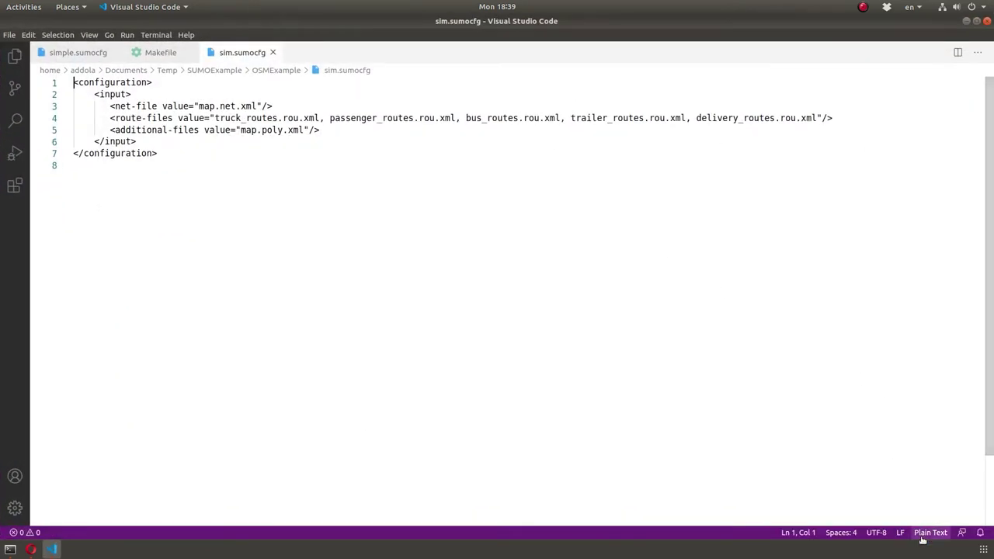
# Step: Set sim.sumocfg's language mode to XML
pyautogui.click(930, 532)
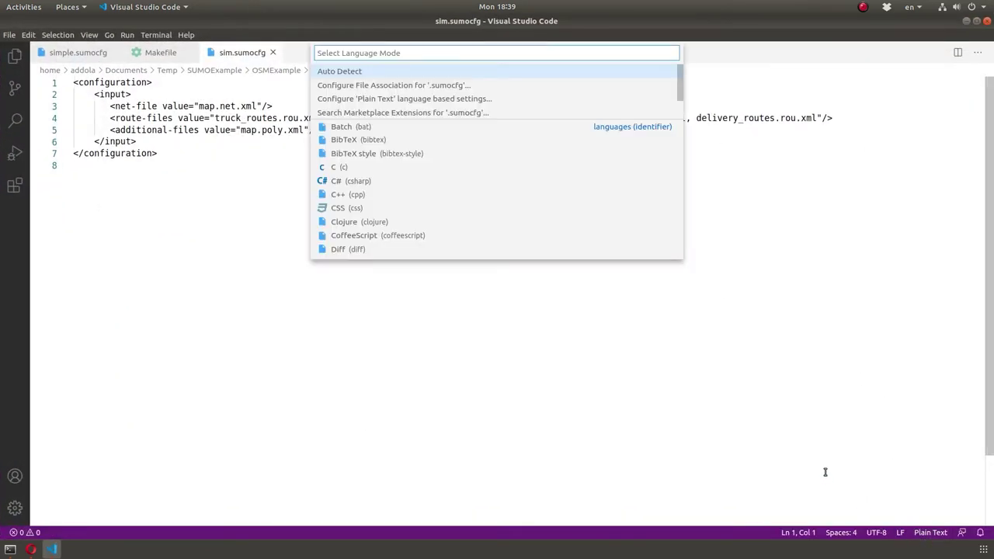
pyautogui.write('xml')
pyautogui.press('Return')
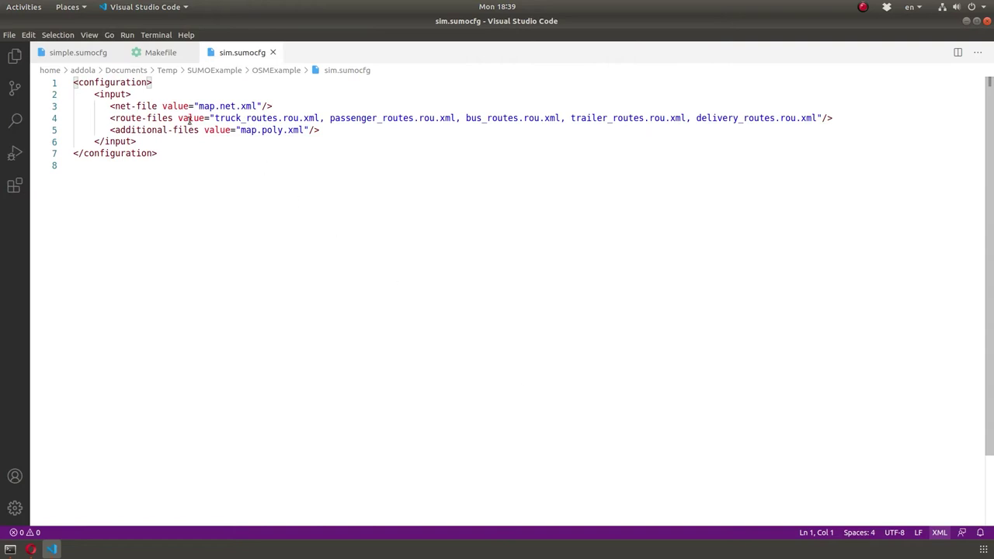
# Step: Zoom the editor and review line 4's route-files list to its end
pyautogui.doubleClick(125, 118)
pyautogui.click(208, 202)
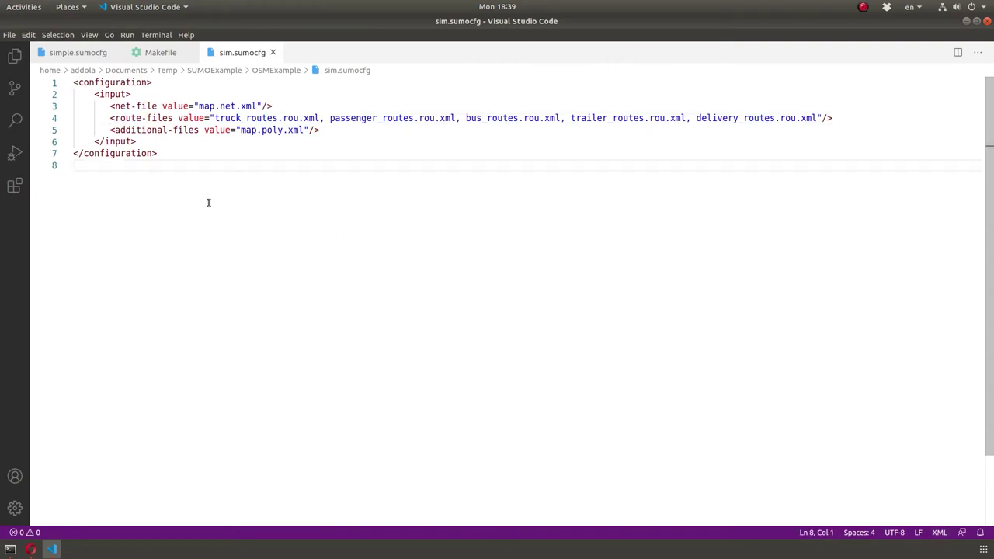
pyautogui.hotkey('ctrl', '=')
pyautogui.hotkey('ctrl', '=')
pyautogui.click(262, 194)
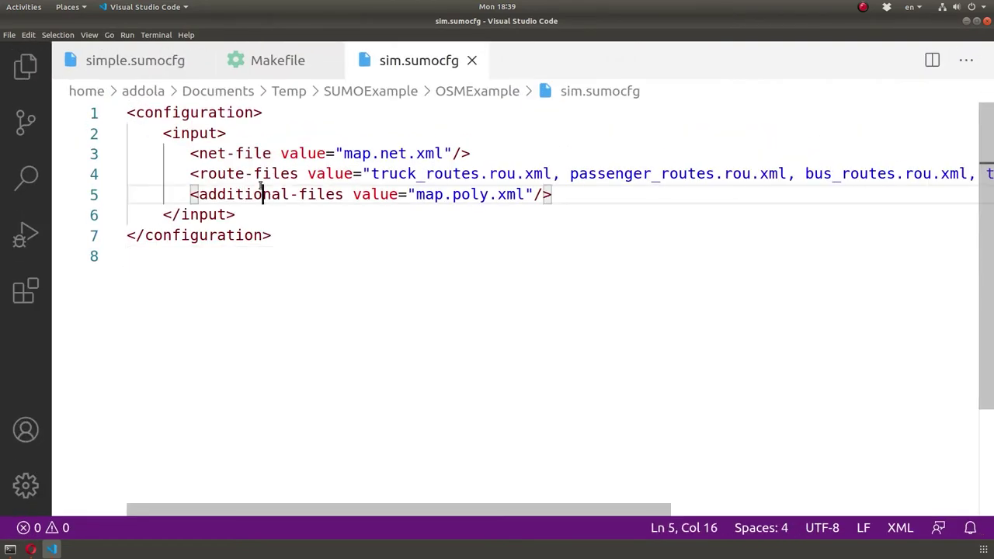
pyautogui.doubleClick(437, 174)
pyautogui.click(518, 174)
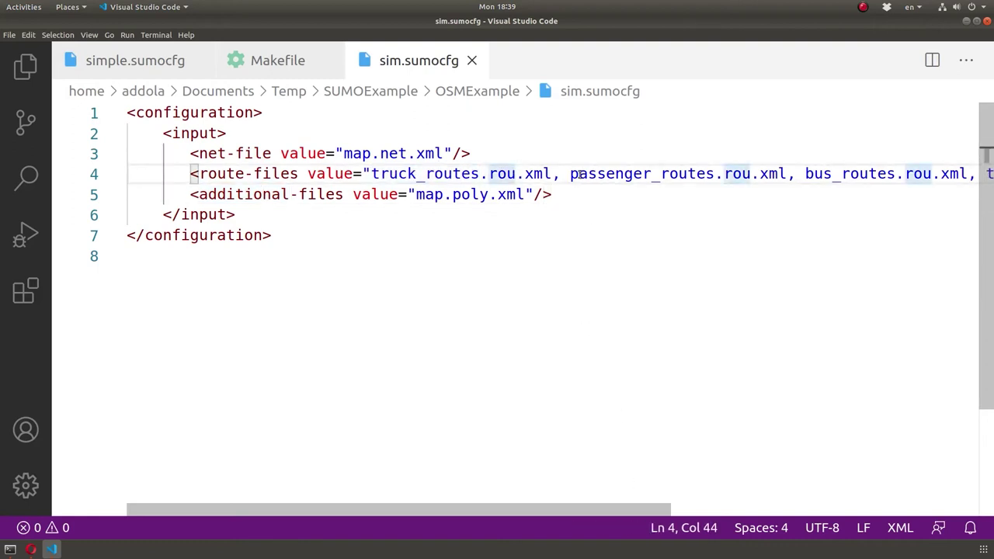
pyautogui.click(789, 513)
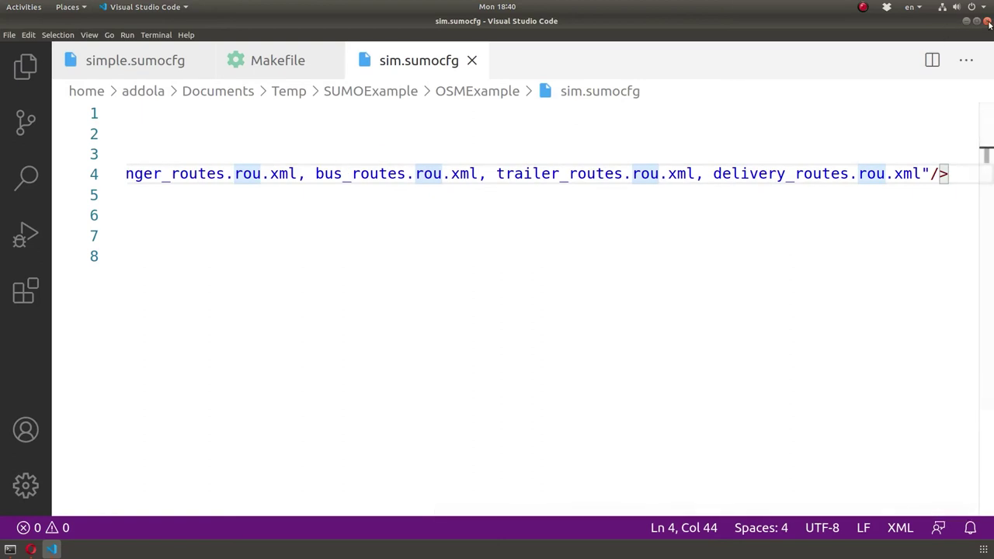
pyautogui.click(281, 71)
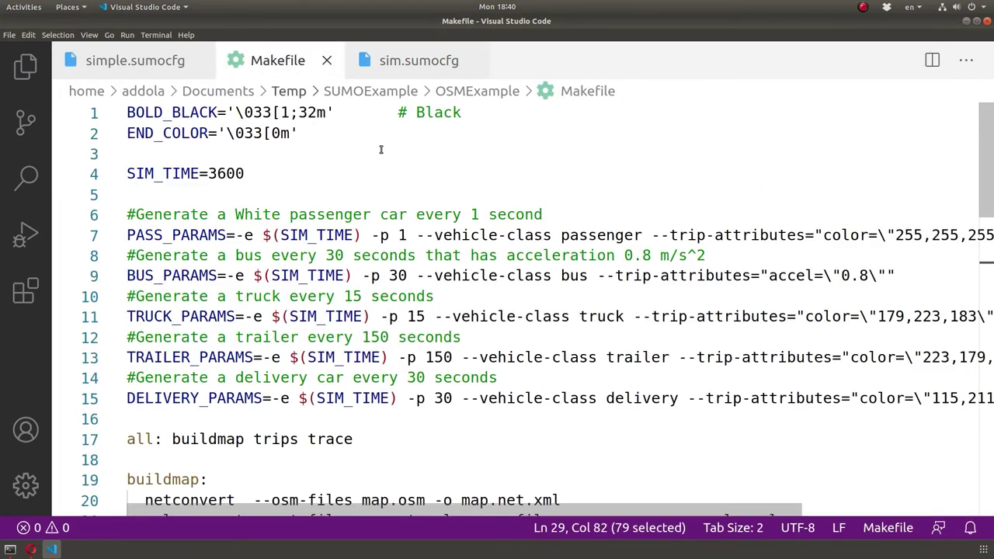
pyautogui.scroll(-2, 456, 216)
pyautogui.click(679, 127)
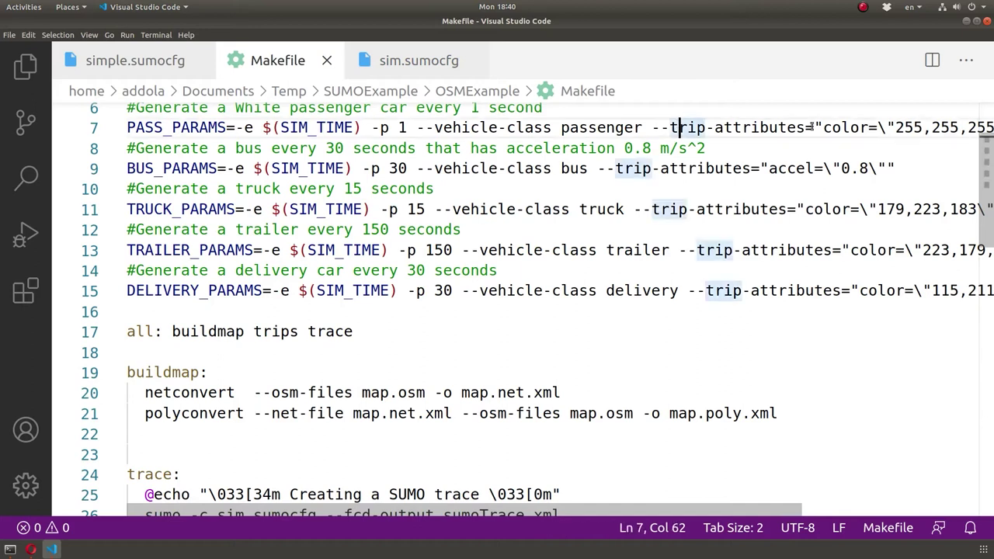
pyautogui.doubleClick(860, 127)
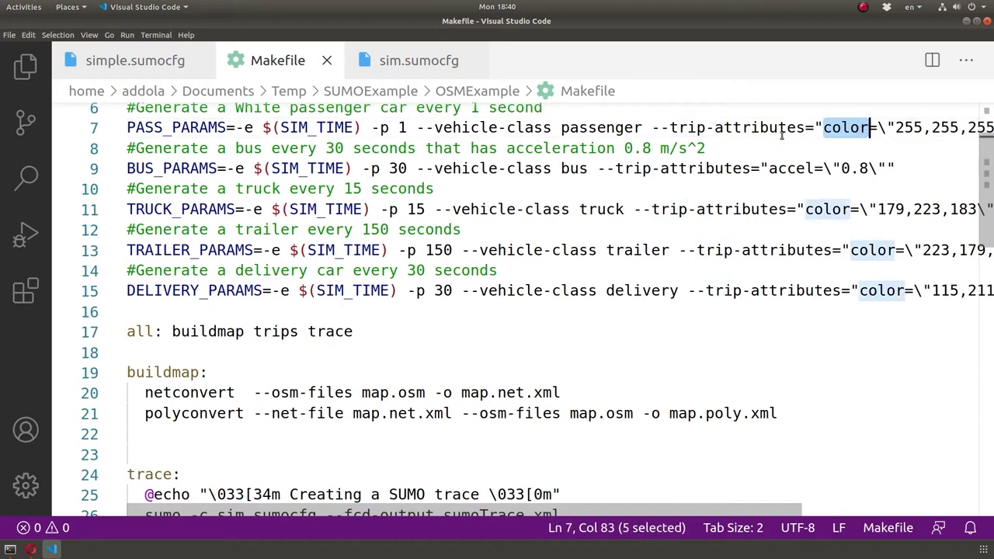
pyautogui.moveTo(939, 127); pyautogui.dragTo(983, 127)
pyautogui.click(827, 208)
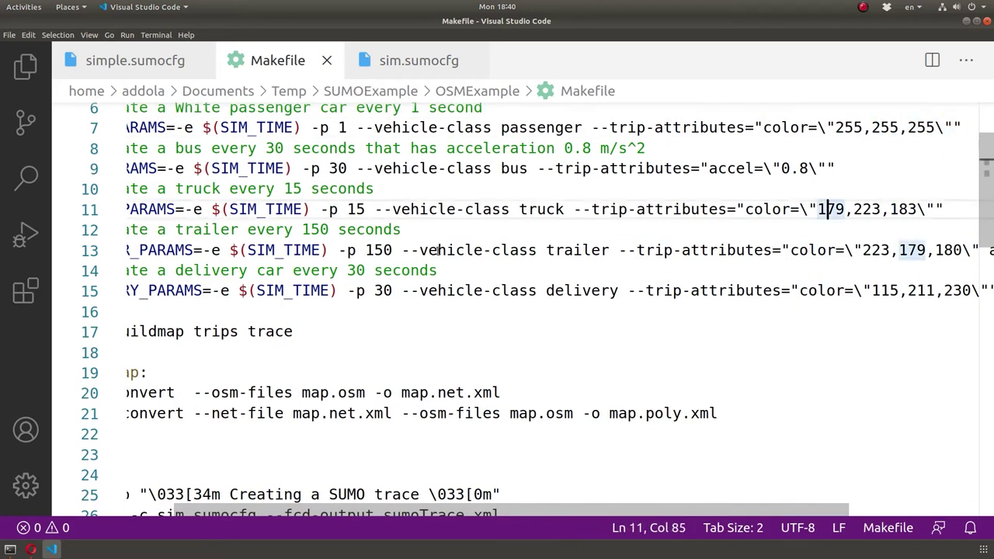
pyautogui.click(203, 209)
pyautogui.click(529, 209)
pyautogui.click(900, 209)
pyautogui.tripleClick(876, 250)
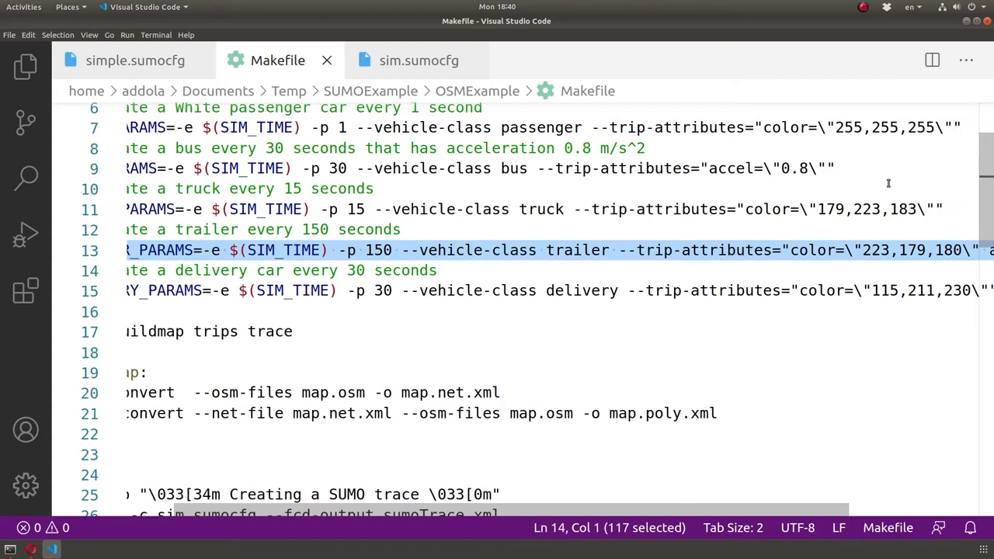
# Step: Clear the terminal and rerun 'sumo-gui sim.sumocfg' from shell history
pyautogui.hotkey('alt', 'Tab')
pyautogui.write('clear')
pyautogui.press('Return')
pyautogui.press('Up')
pyautogui.press('Up')
pyautogui.press('Up')
pyautogui.press('Up')
pyautogui.press('Up')
pyautogui.press('Up')
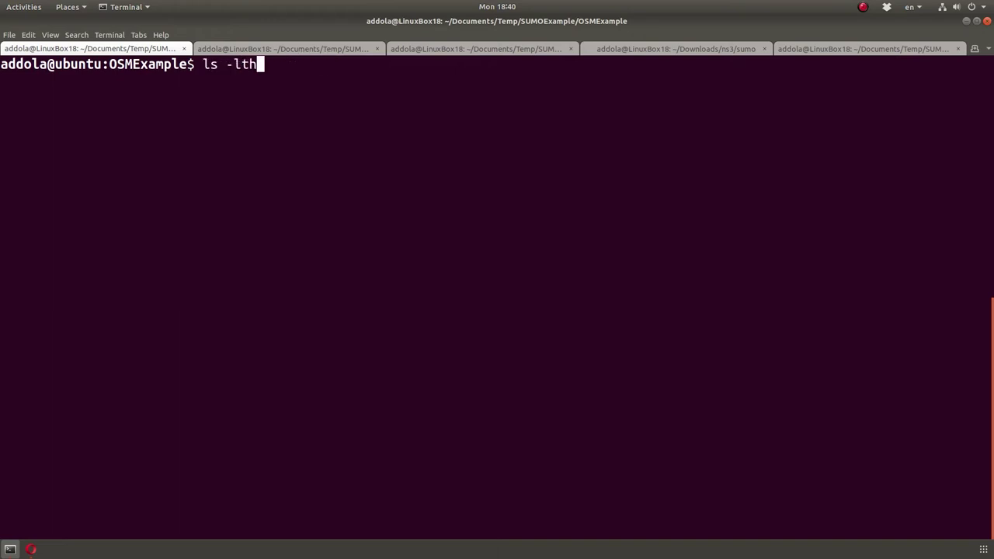
pyautogui.press('Up')
pyautogui.press('Down')
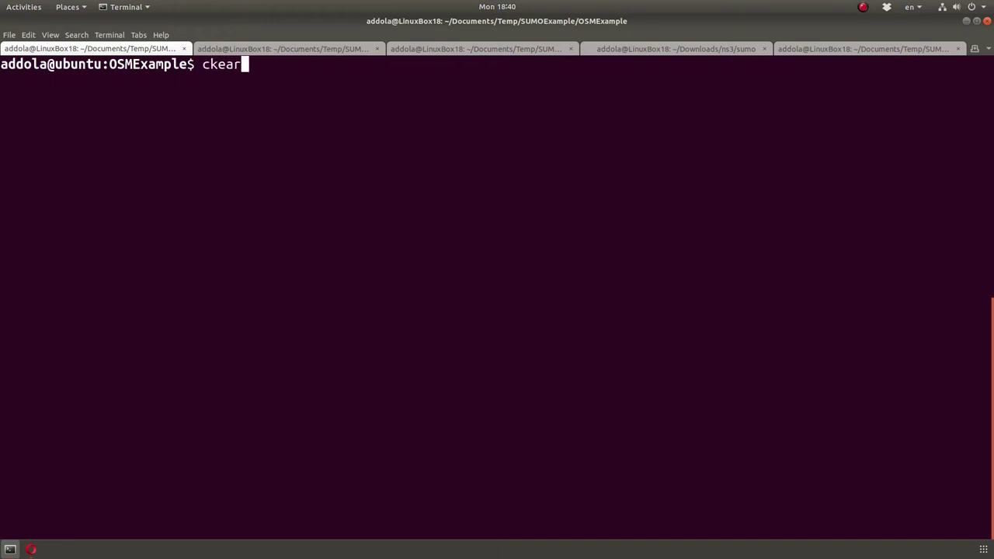
pyautogui.press('Up')
pyautogui.press('Return')
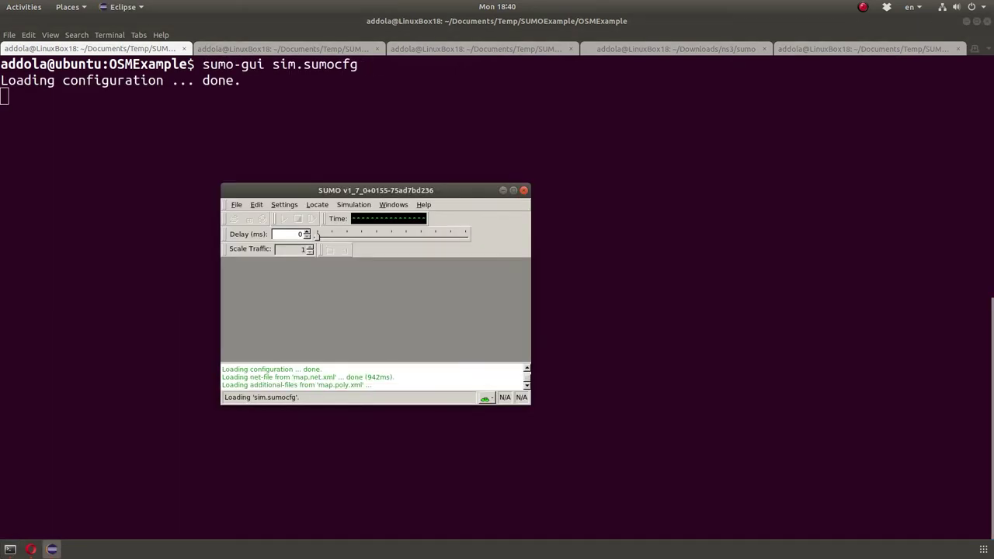
# Step: Maximize the SUMO GUI window and zoom in on the railway junction
pyautogui.doubleClick(406, 193)
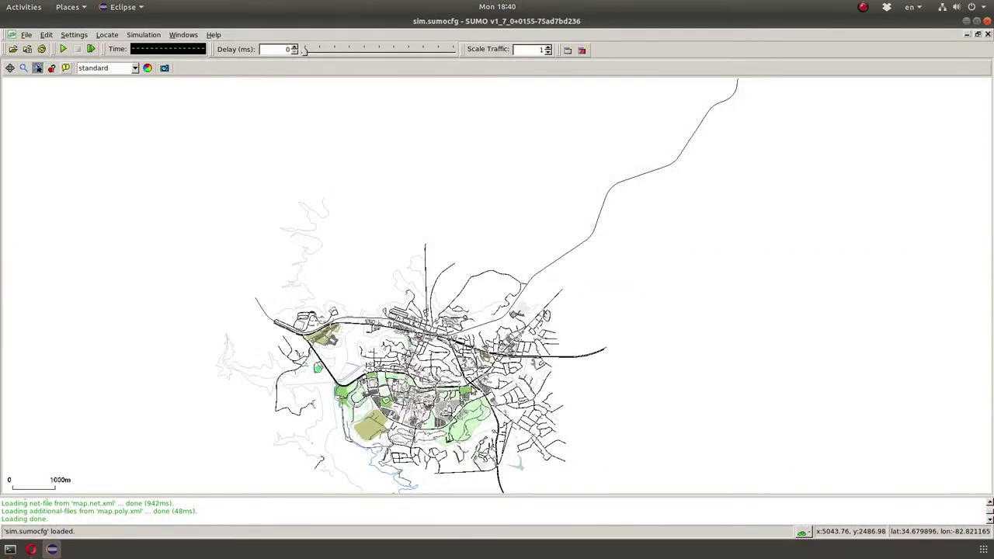
pyautogui.scroll(5, 472, 393)
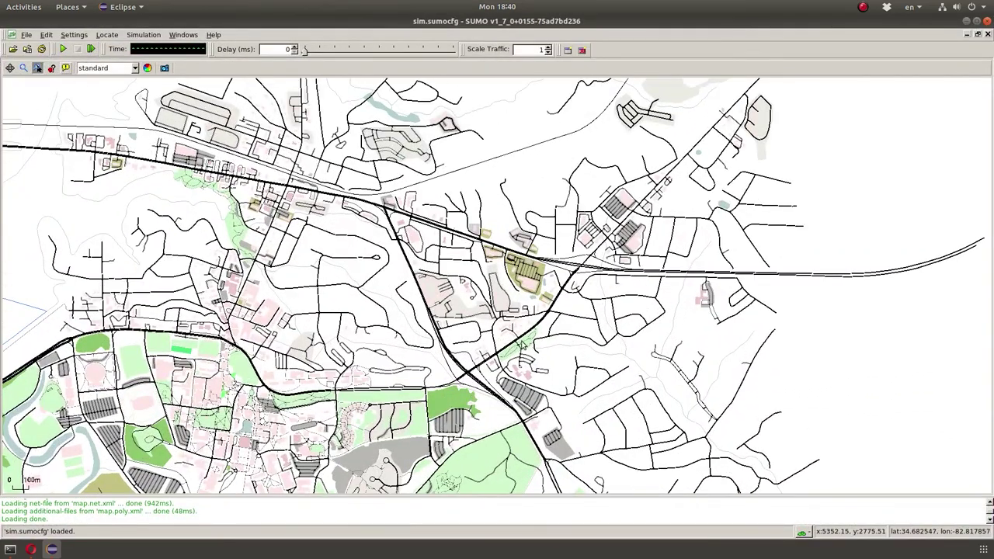
pyautogui.scroll(-5, 525, 345)
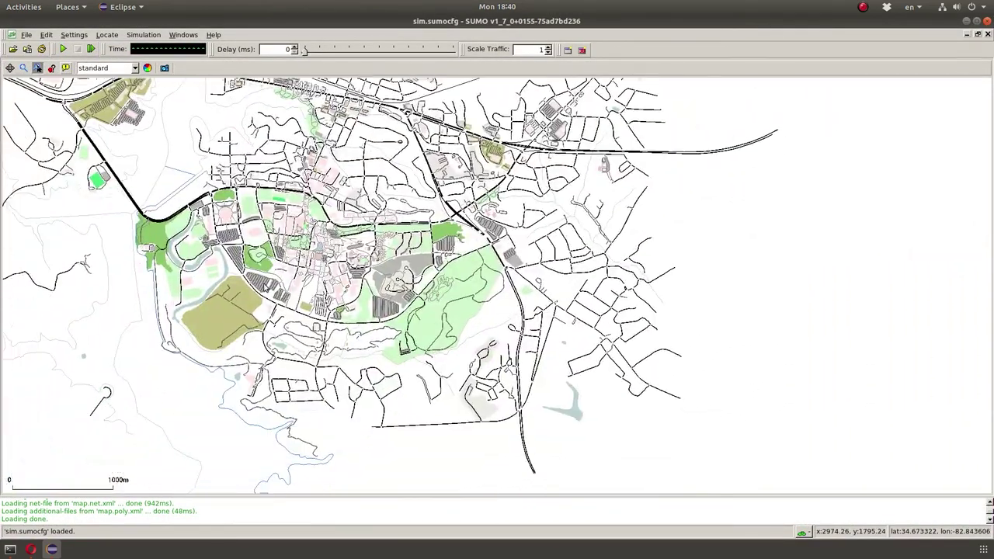
pyautogui.scroll(1, 264, 289)
pyautogui.scroll(1, 443, 149)
pyautogui.scroll(4, 442, 149)
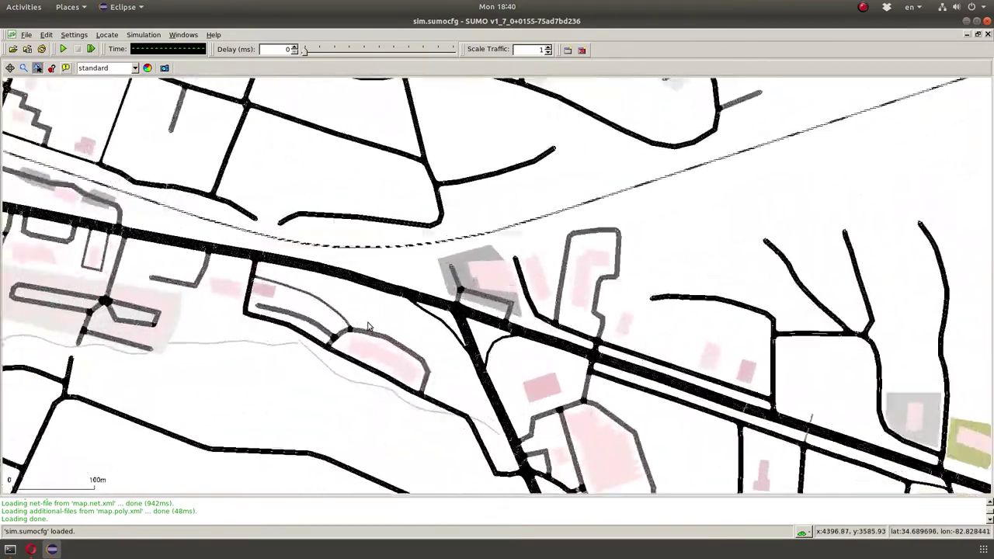
pyautogui.scroll(3, 369, 327)
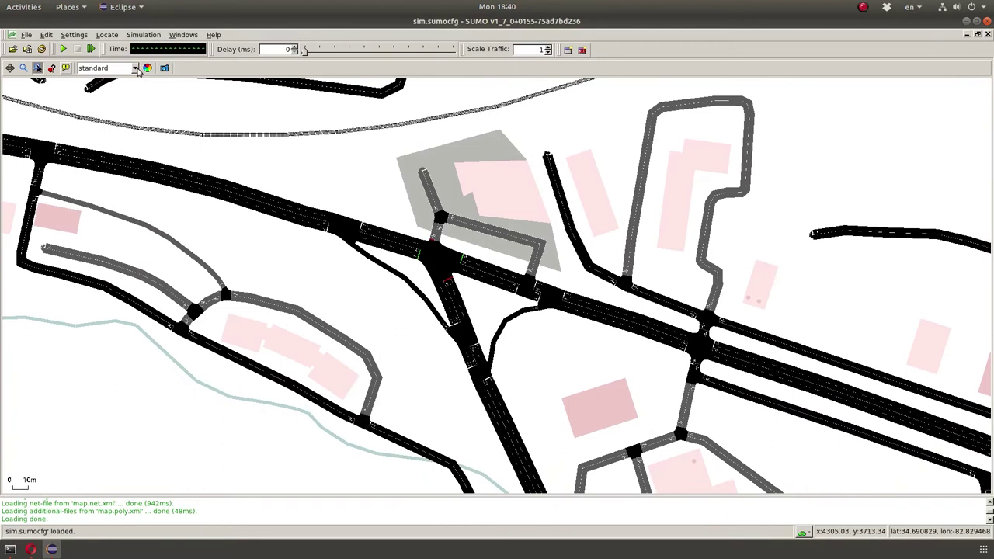
# Step: Switch the map to the real world colour scheme and start the traffic simulation
pyautogui.click(136, 70)
pyautogui.click(114, 100)
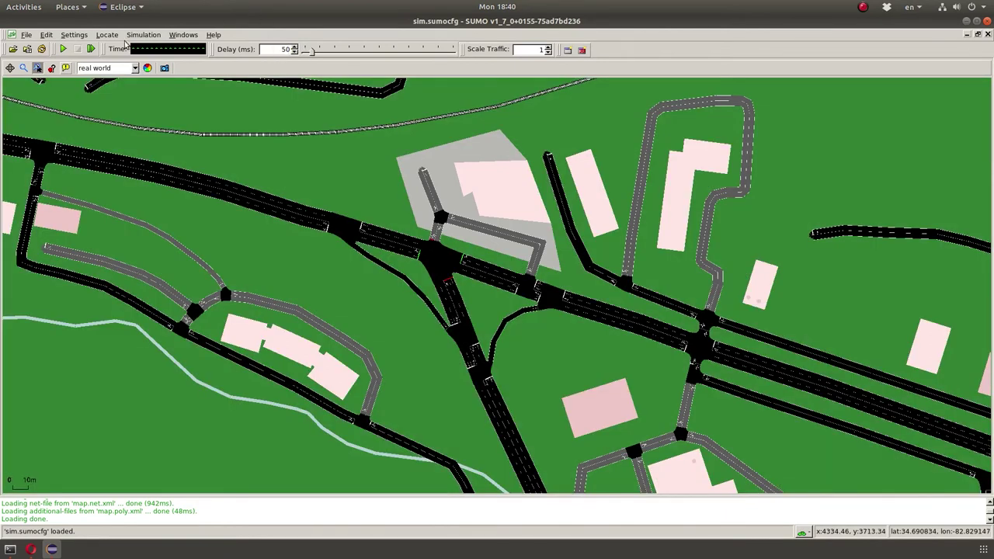
pyautogui.click(61, 49)
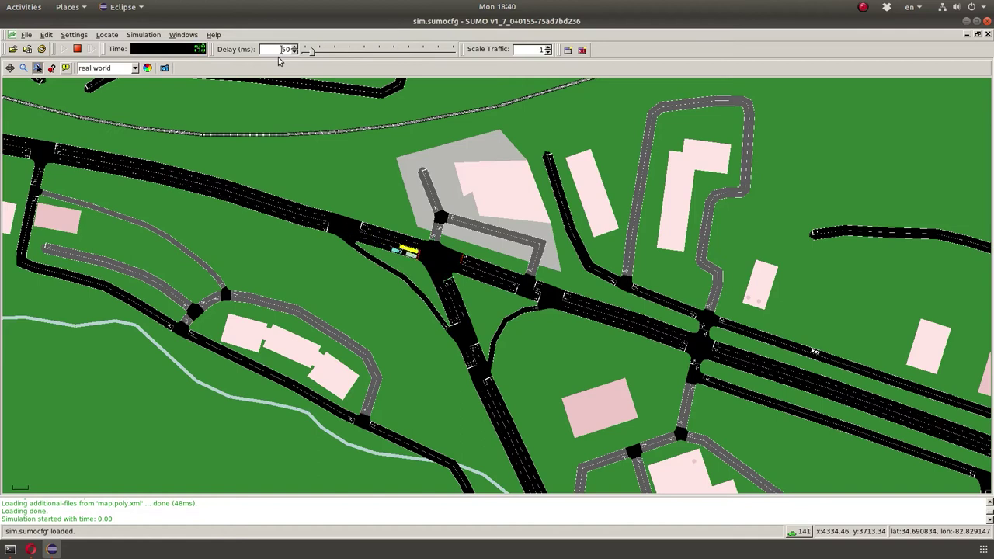
# Step: Zoom and pan to centre the intersection, then reveal the town and railway above campus
pyautogui.scroll(2, 280, 49)
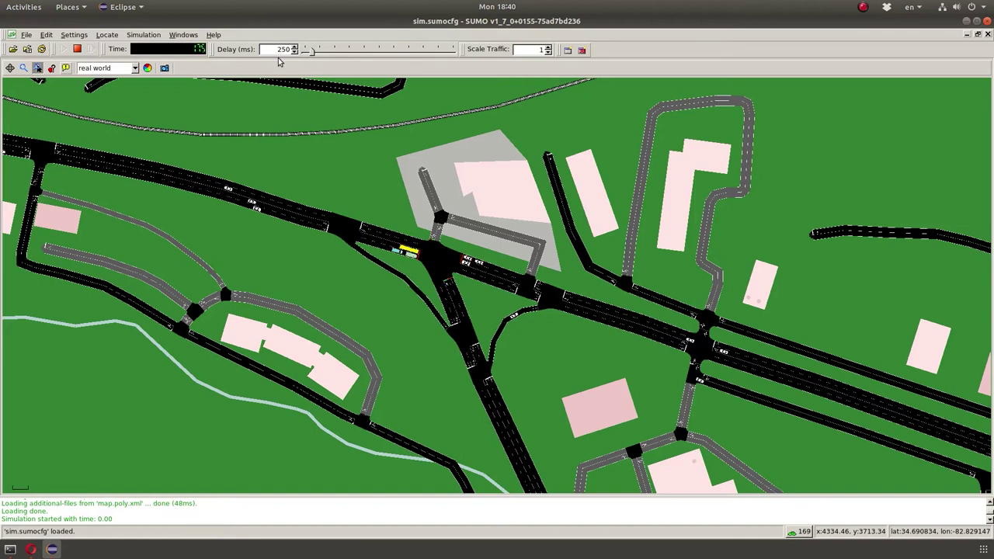
pyautogui.scroll(2, 416, 255)
pyautogui.scroll(3, 417, 255)
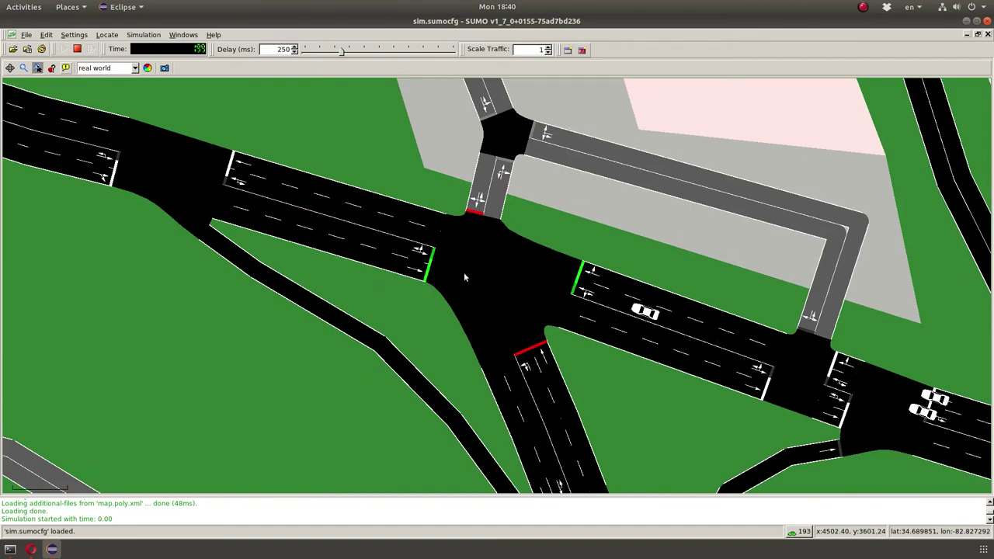
pyautogui.scroll(-2, 464, 273)
pyautogui.scroll(-10, 465, 277)
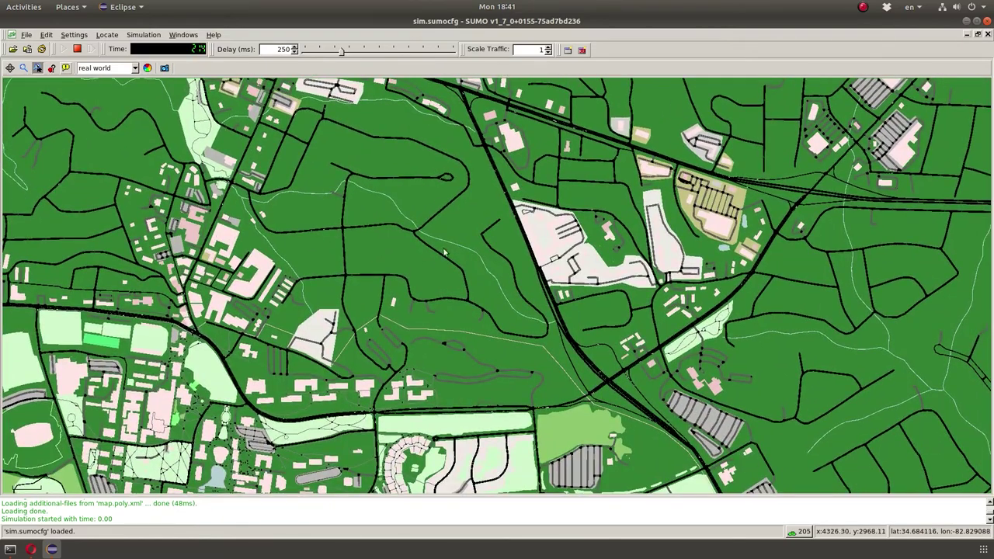
pyautogui.scroll(8, 606, 396)
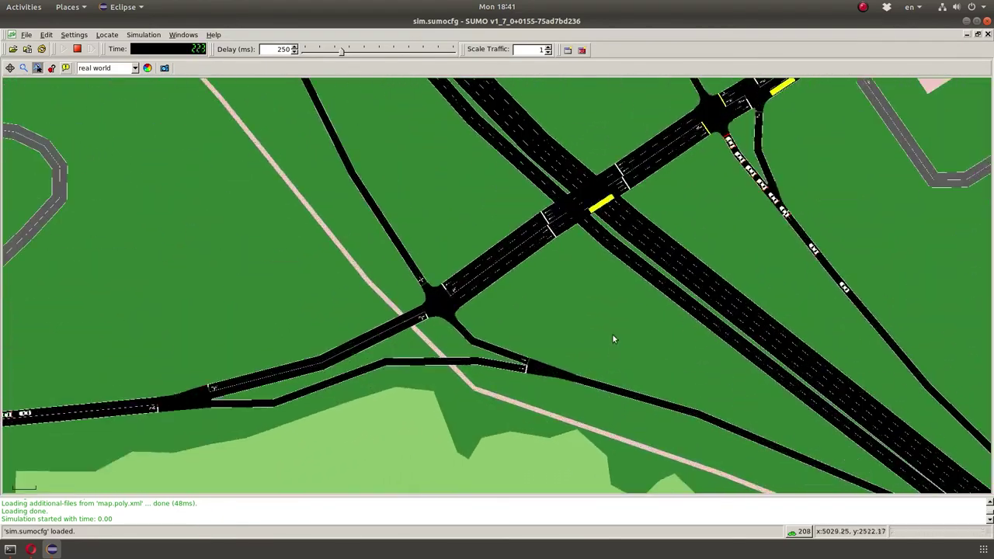
pyautogui.moveTo(704, 139); pyautogui.dragTo(626, 309)
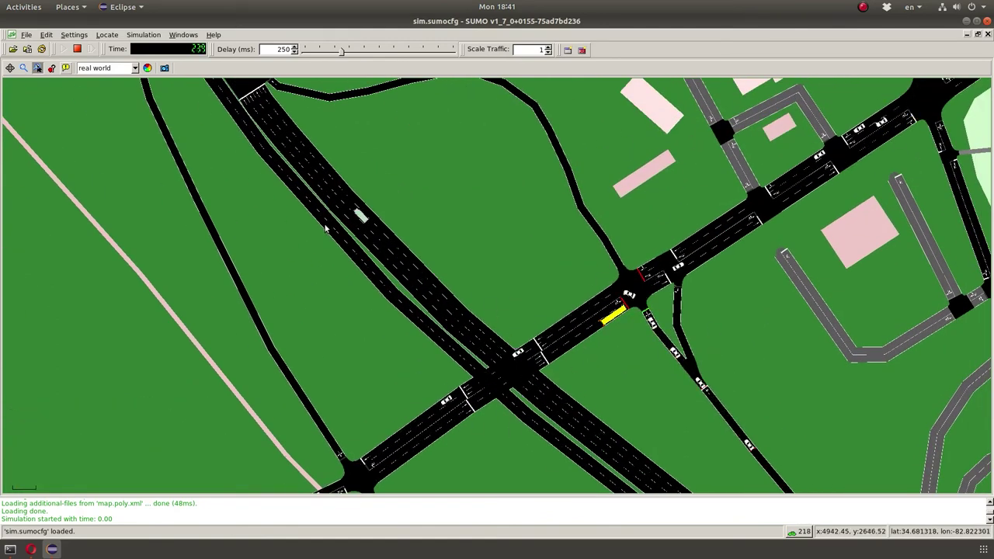
pyautogui.scroll(-4, 327, 226)
pyautogui.scroll(-8, 327, 226)
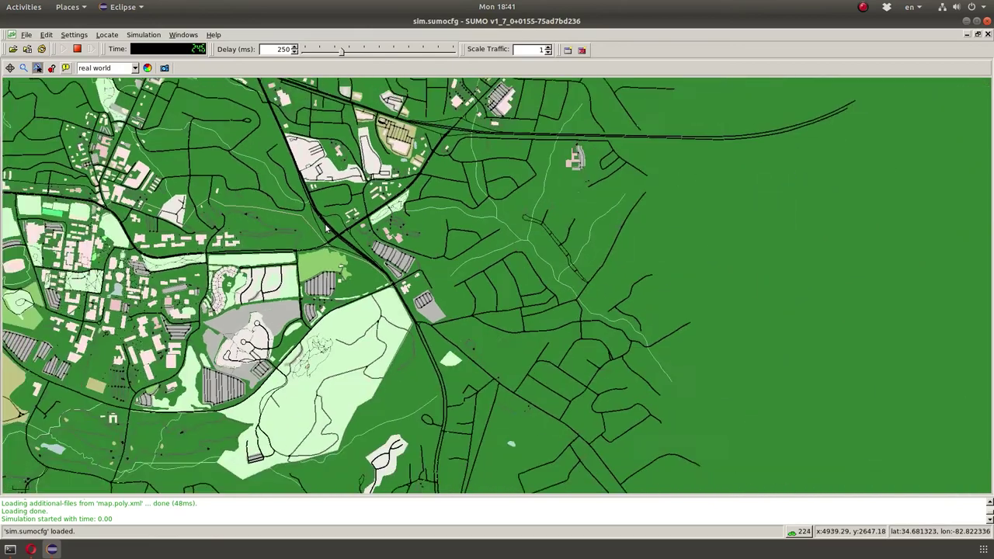
pyautogui.moveTo(442, 245); pyautogui.dragTo(409, 87)
pyautogui.moveTo(327, 85); pyautogui.dragTo(404, 311)
pyautogui.moveTo(373, 233); pyautogui.dragTo(420, 307)
# Step: Follow the main road far east, then stop the simulation
pyautogui.scroll(8, 437, 284)
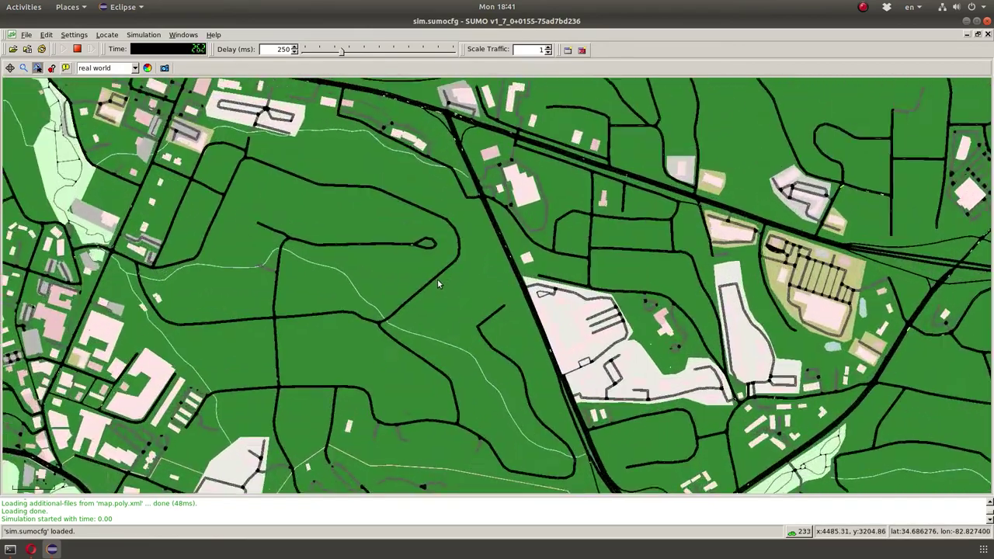
pyautogui.scroll(6, 441, 303)
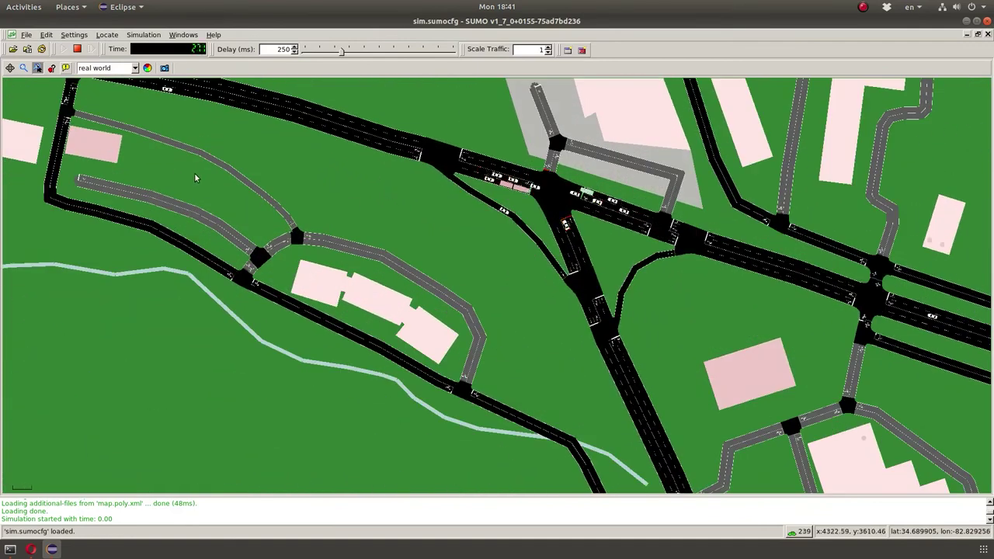
pyautogui.scroll(-6, 377, 313)
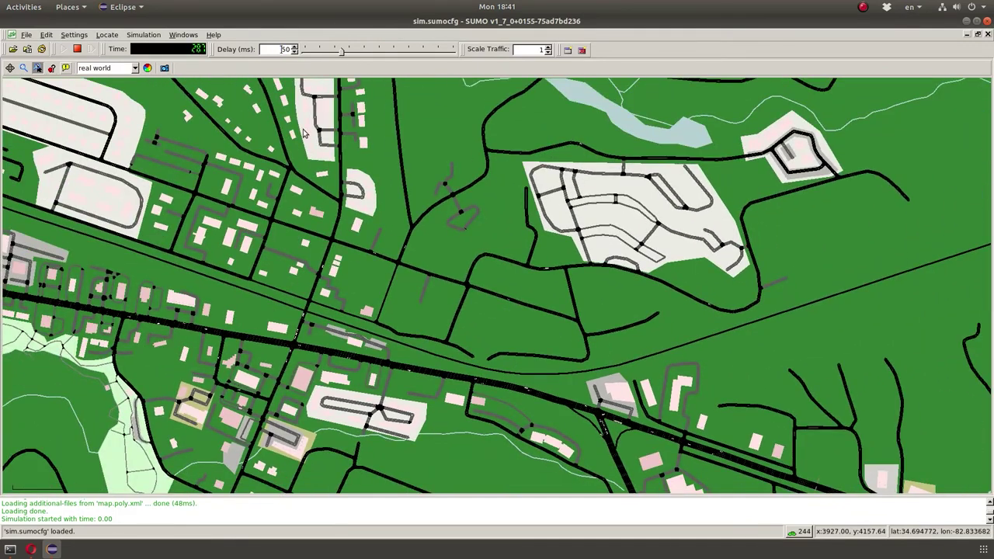
pyautogui.scroll(8, 257, 317)
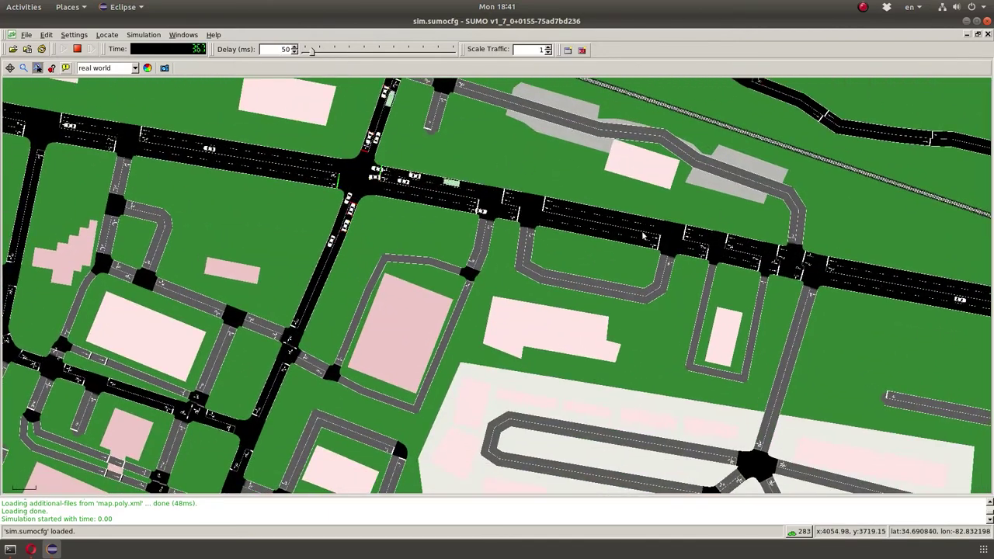
pyautogui.moveTo(599, 255); pyautogui.dragTo(86, 125)
pyautogui.moveTo(464, 231); pyautogui.dragTo(313, 245)
pyautogui.scroll(-3, 314, 246)
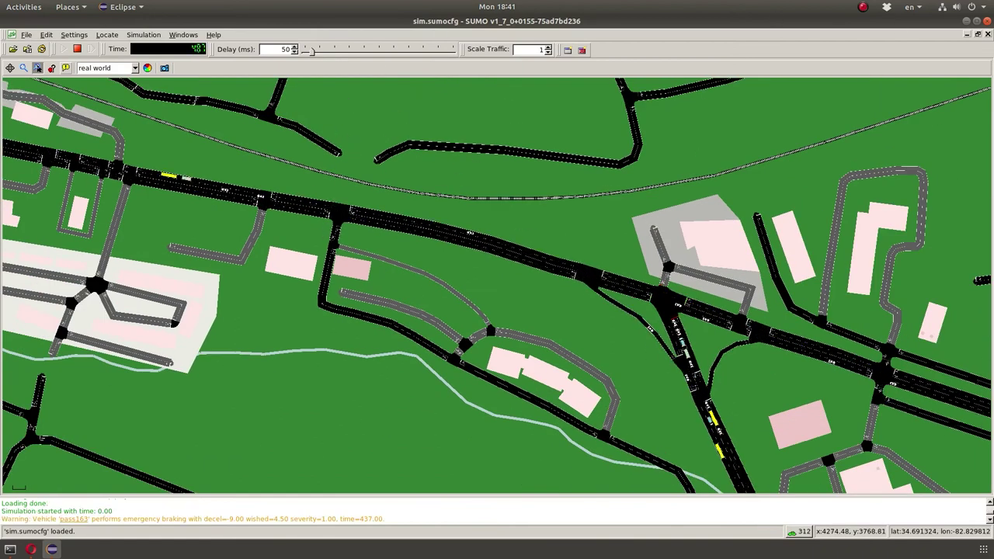
pyautogui.click(78, 50)
# Step: Close SUMO and open the Makefile in vim
pyautogui.hotkey('ctrl', 'q')
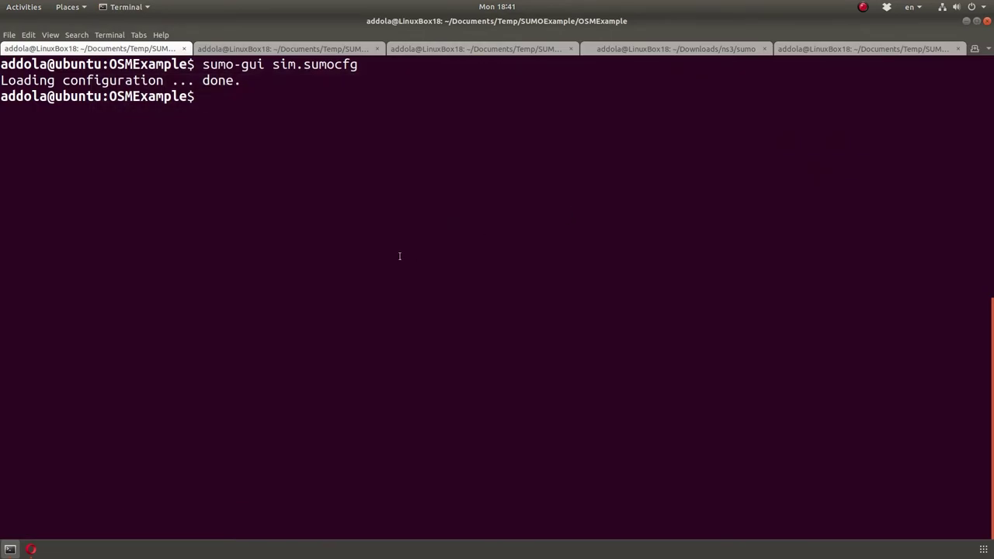
pyautogui.write('vim Makefile')
pyautogui.press('Return')
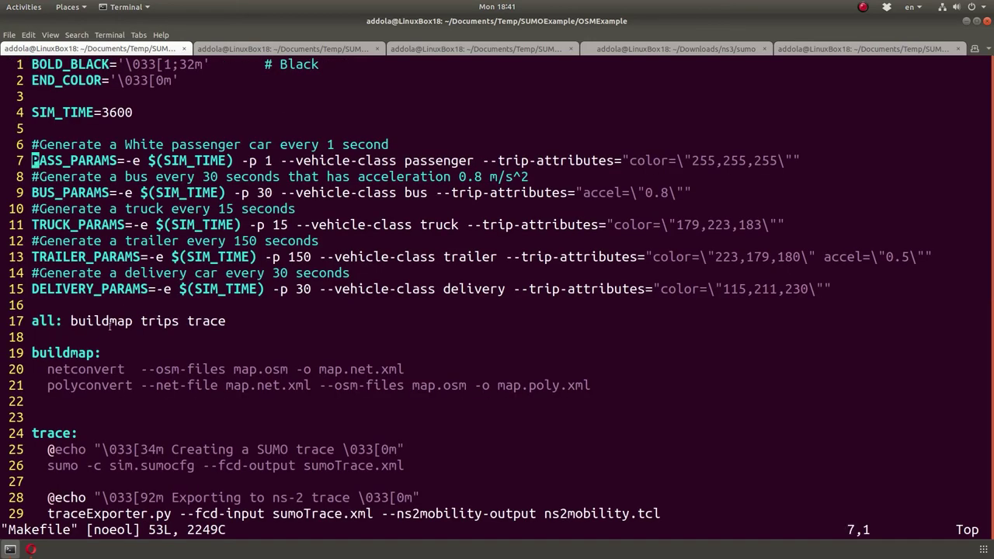
# Step: Review the Makefile's sumo trace command and its sumoTrace.xml and ns2mobility.tcl outputs
pyautogui.press('Down')
pyautogui.press('Down')
pyautogui.press('Down')
pyautogui.press('Down')
pyautogui.press('Down')
pyautogui.press('Down')
pyautogui.press('Down')
pyautogui.press('Down')
pyautogui.press('Down')
pyautogui.press('Down')
pyautogui.press('Down')
pyautogui.press('Down')
pyautogui.press('Down')
pyautogui.press('Down')
pyautogui.press('Down')
pyautogui.press('Down')
pyautogui.press('Down')
pyautogui.press('Down')
pyautogui.press('Down')
pyautogui.press('Down')
pyautogui.doubleClick(44, 160)
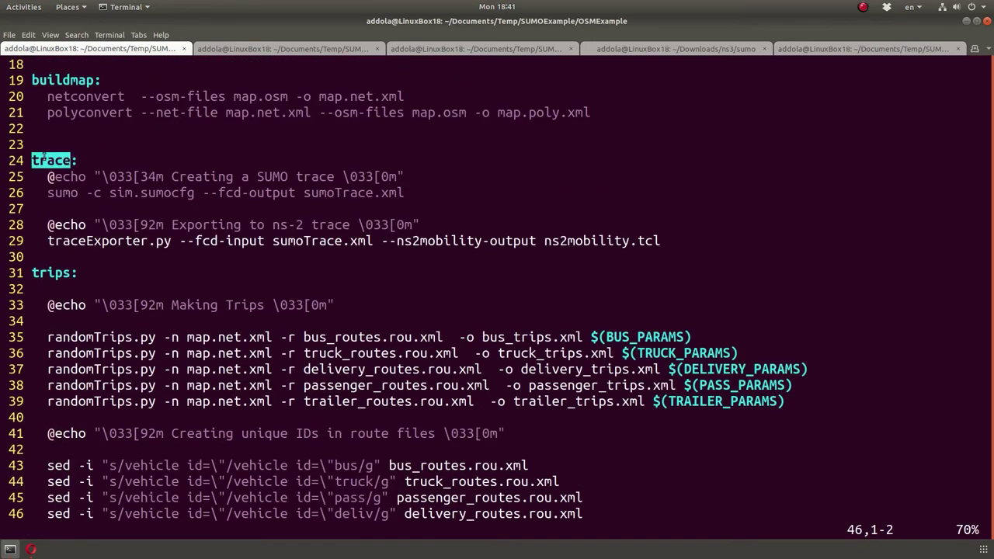
pyautogui.moveTo(46, 196)
pyautogui.mouseDown()
pyautogui.moveTo(595, 200)
pyautogui.moveTo(401, 193)
pyautogui.mouseUp()
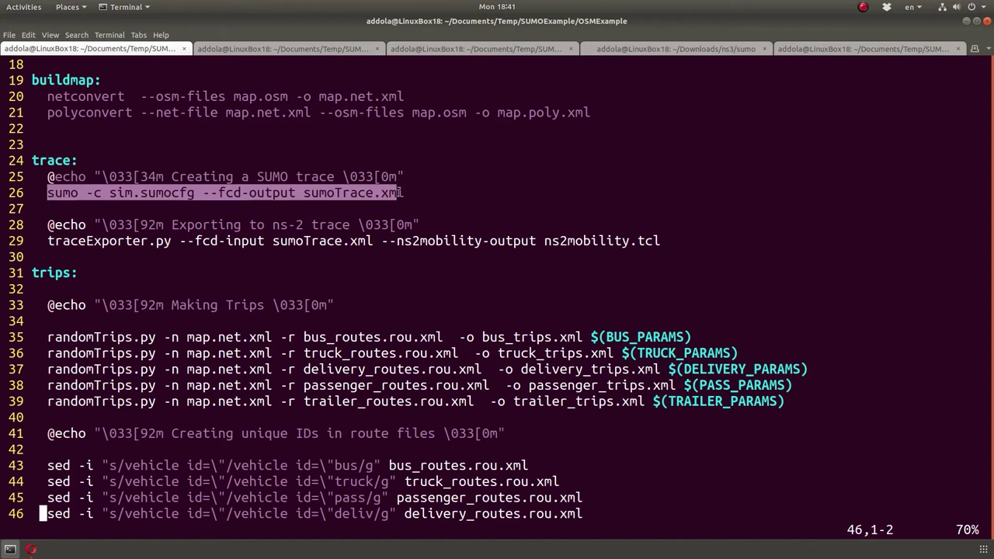
pyautogui.doubleClick(345, 193)
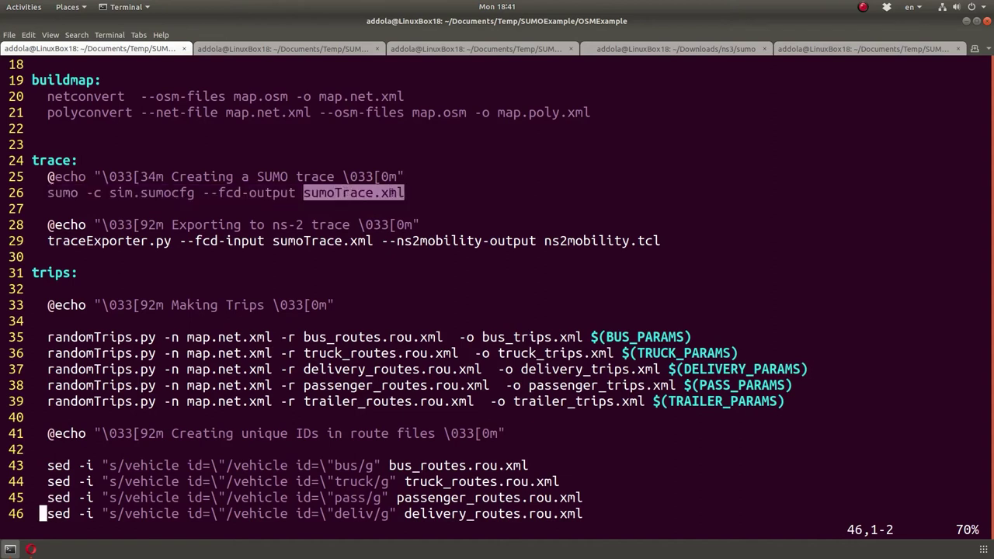
pyautogui.doubleClick(615, 239)
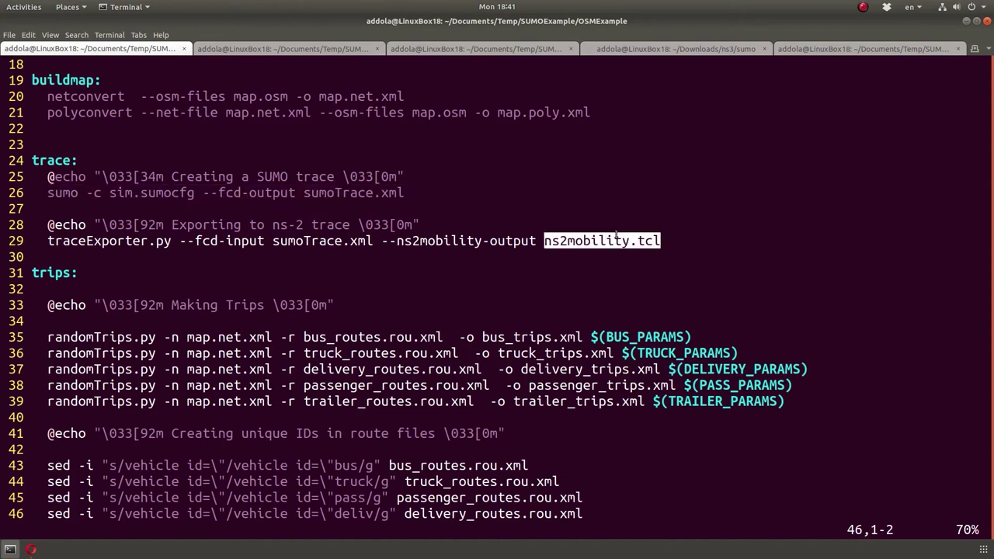
pyautogui.hotkey('shift', 'g')
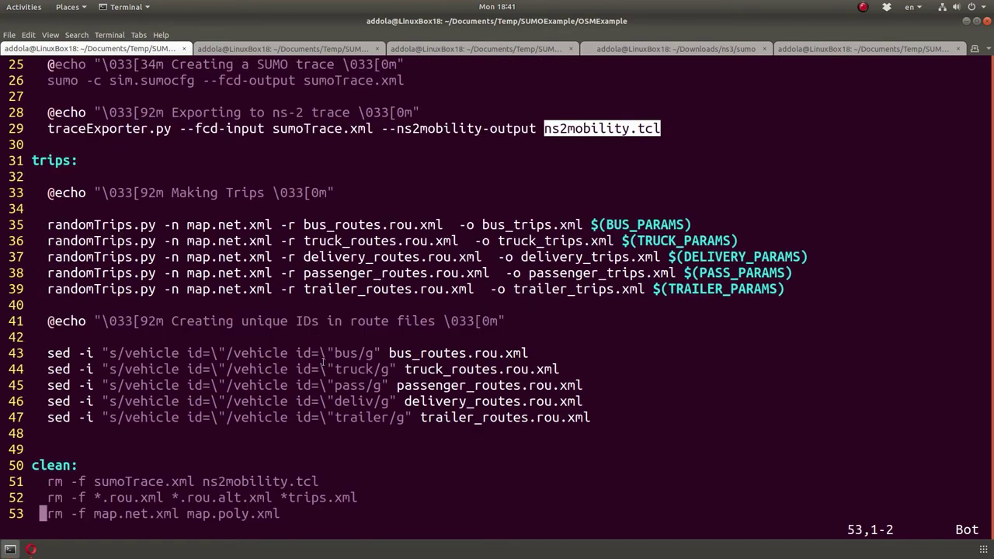
pyautogui.click(288, 455)
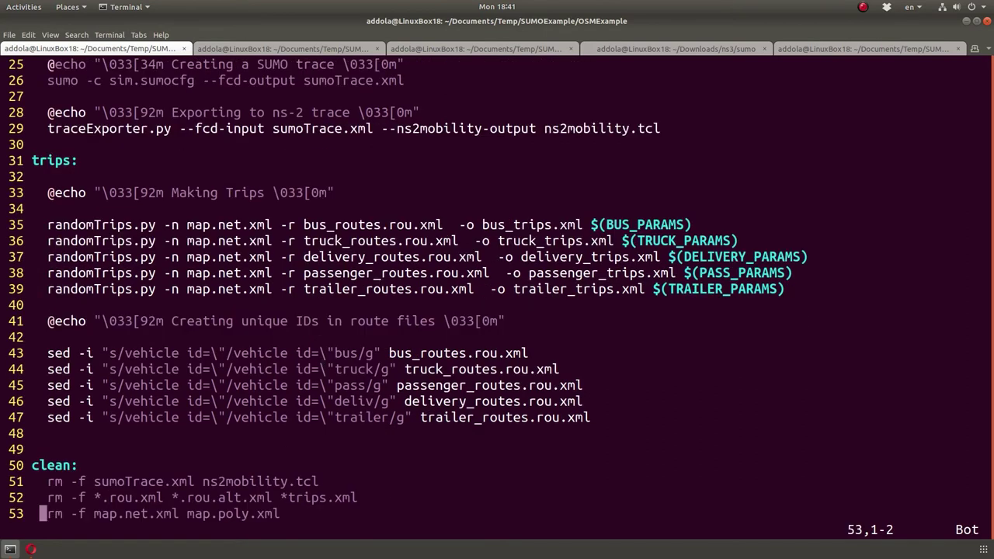
# Step: Quit Vim with :q, mistype the clear command as 'c;ear', and begin typing netedit
pyautogui.write(':q')
pyautogui.press('Return')
pyautogui.write('c;ear')
pyautogui.press('Return')
pyautogui.write(';')
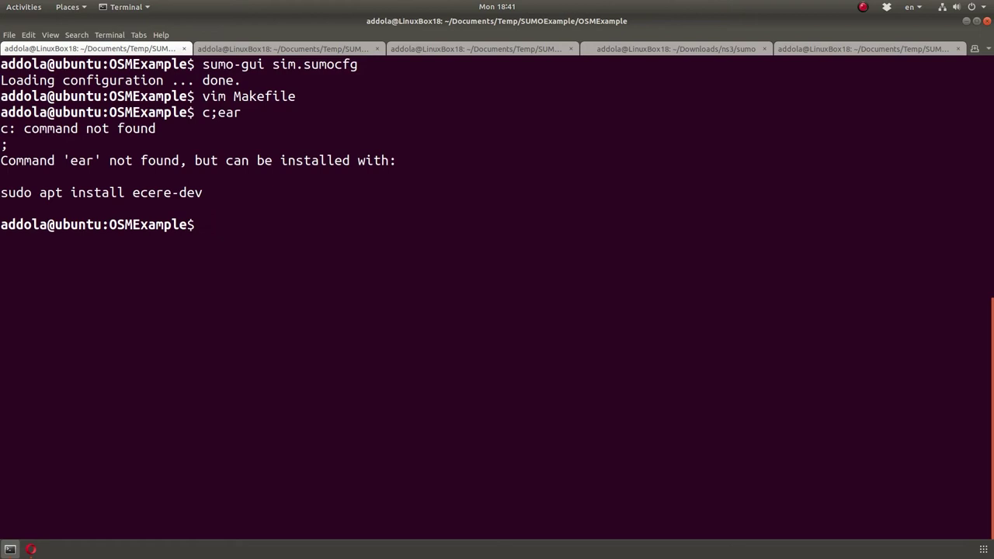
pyautogui.write('netedit')
# Step: Launch NETEDIT, start a new empty network, and enter Create Edge mode
pyautogui.press('Return')
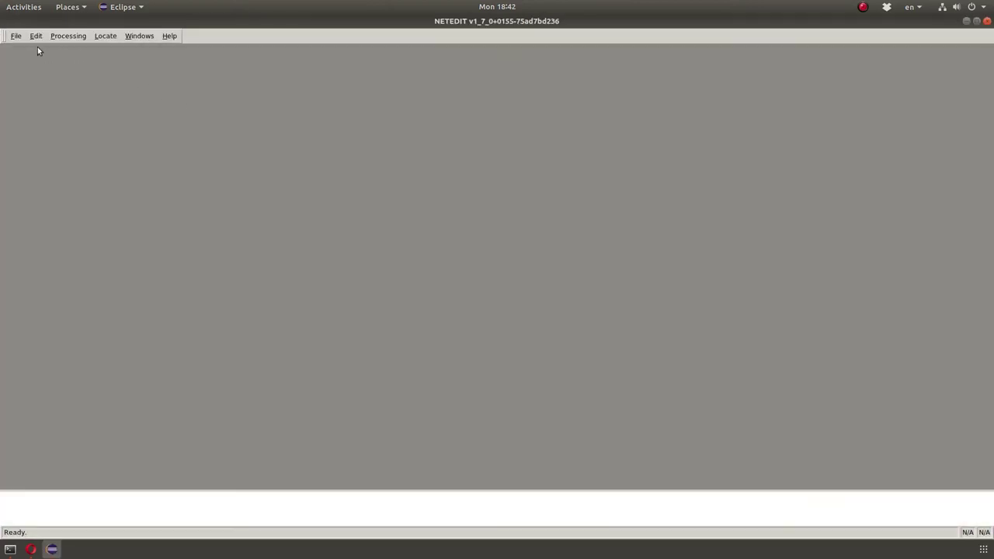
pyautogui.click(15, 36)
pyautogui.click(19, 46)
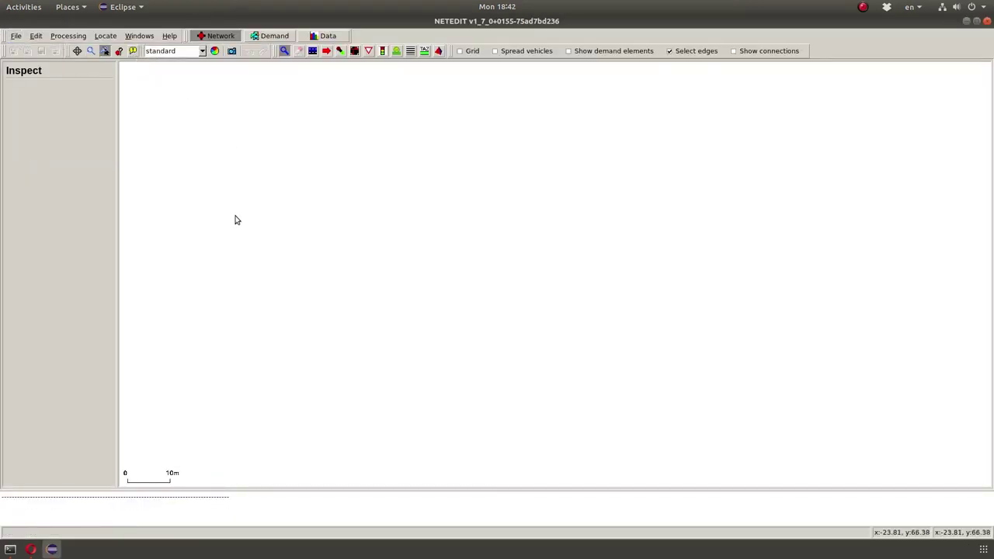
pyautogui.scroll(-5, 237, 174)
pyautogui.press('e')
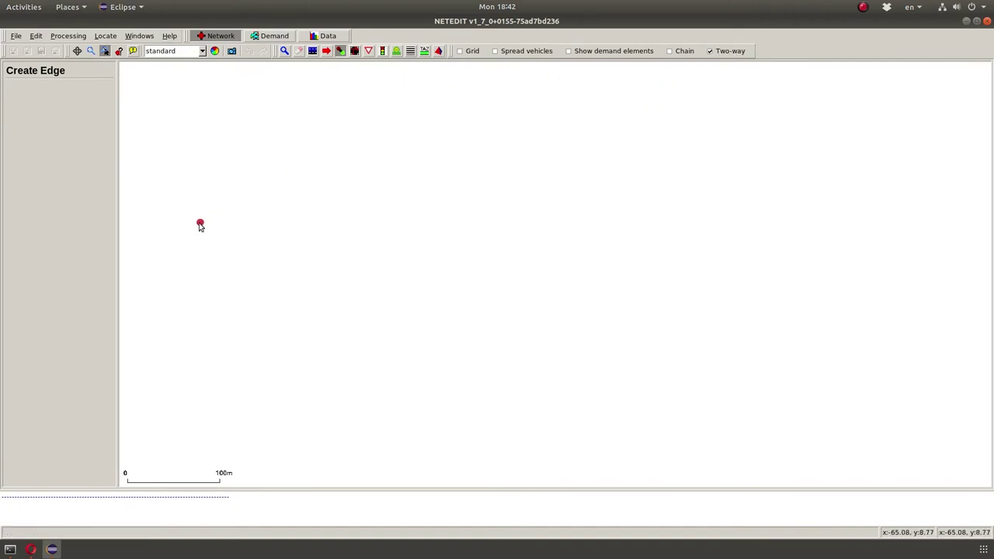
# Step: Draw the horizontal road from the left through mid-canvas to the right side
pyautogui.click(128, 293)
pyautogui.click(494, 295)
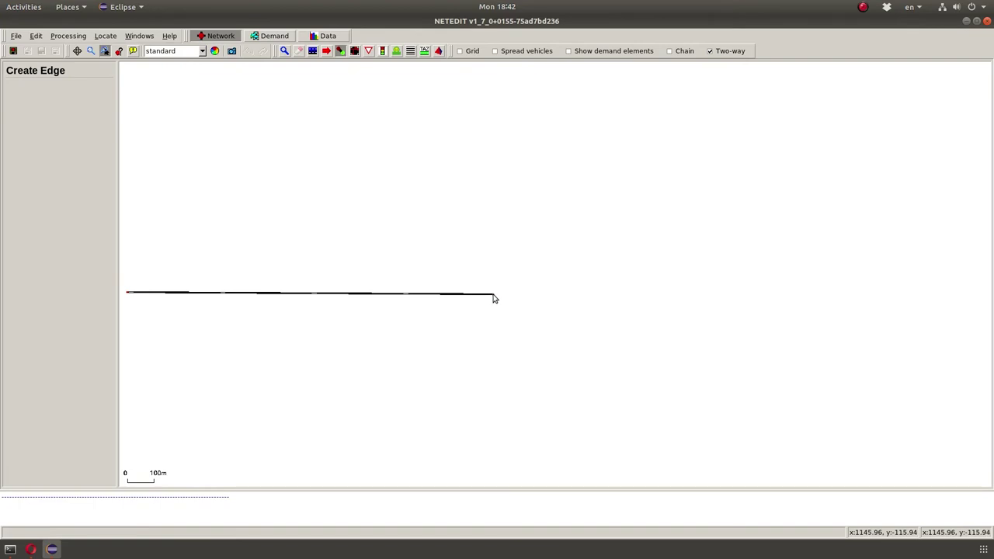
pyautogui.click(928, 300)
# Step: Draw the vertical road from above the horizontal road down through it to below, discarding a stray edge
pyautogui.click(491, 89)
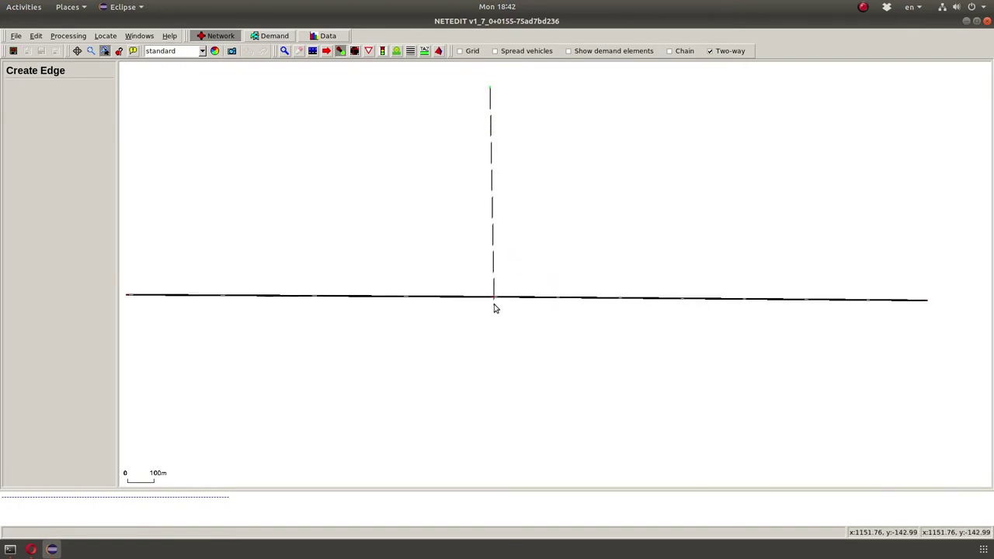
pyautogui.click(492, 297)
pyautogui.scroll(5, 492, 300)
pyautogui.press('F5')
pyautogui.scroll(-5, 460, 302)
pyautogui.scroll(-2, 461, 306)
pyautogui.click(470, 464)
pyautogui.scroll(8, 443, 282)
pyautogui.moveTo(495, 343); pyautogui.dragTo(295, 147)
pyautogui.click(302, 162)
pyautogui.press('Escape')
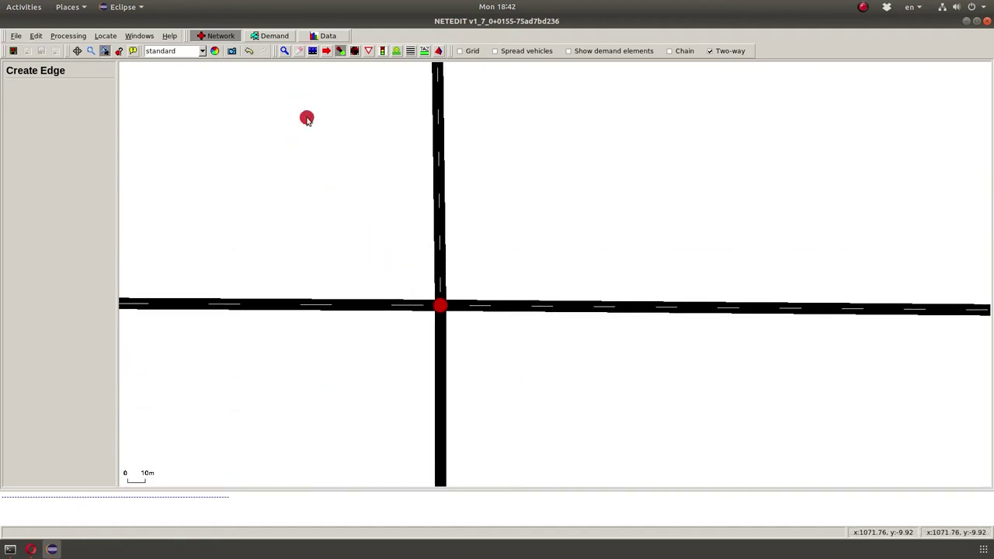
# Step: Set the central junction's type to traffic_light
pyautogui.click(283, 51)
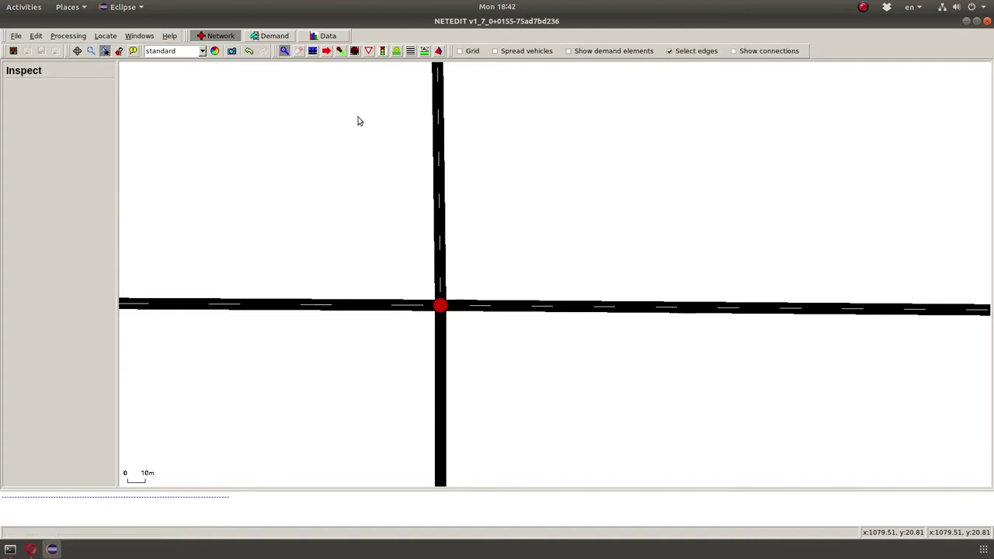
pyautogui.click(440, 306)
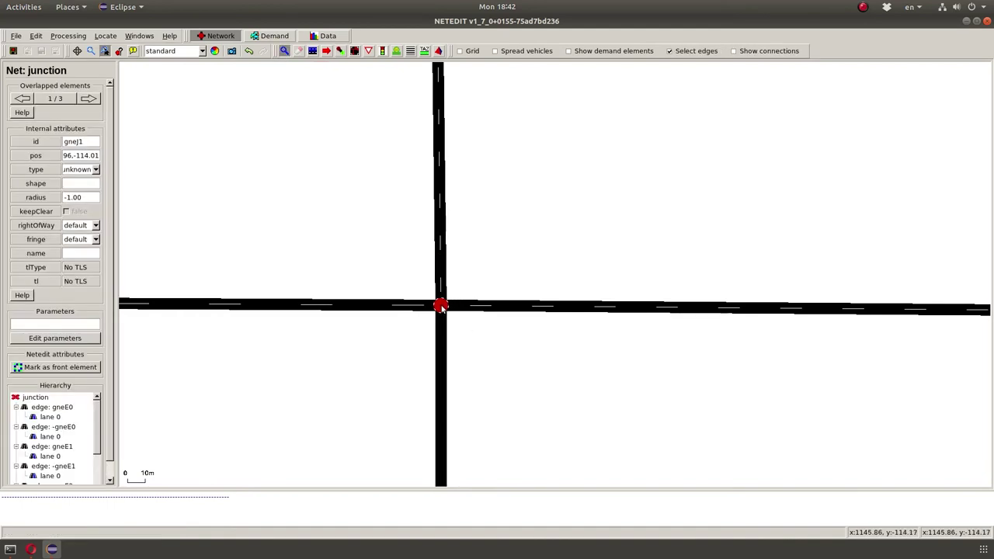
pyautogui.click(95, 170)
pyautogui.click(115, 182)
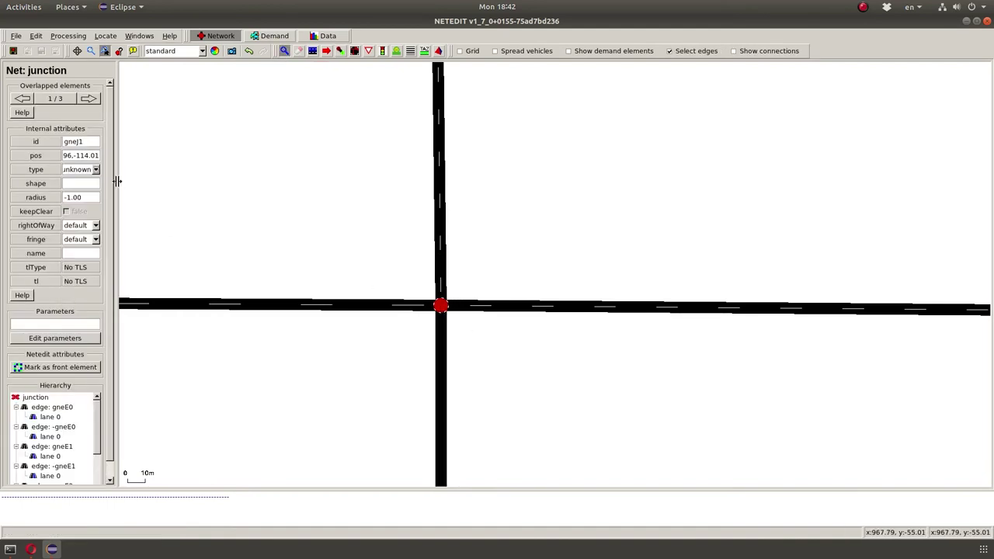
pyautogui.moveTo(117, 184); pyautogui.dragTo(181, 185)
pyautogui.click(160, 169)
pyautogui.click(117, 193)
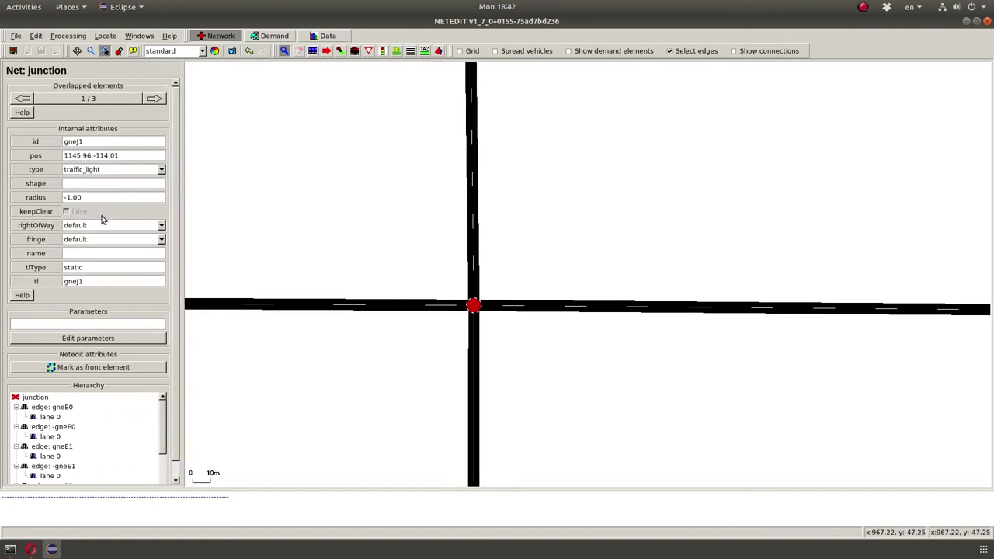
# Step: Save the network over the existing map.net.xml
pyautogui.hotkey('ctrl', 'shift', 's')
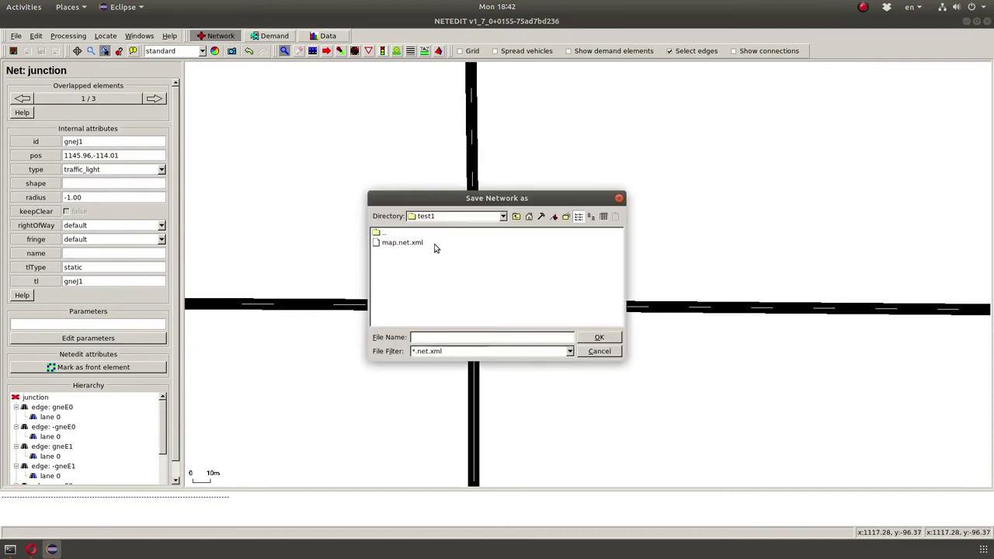
pyautogui.click(410, 245)
pyautogui.doubleClick(410, 247)
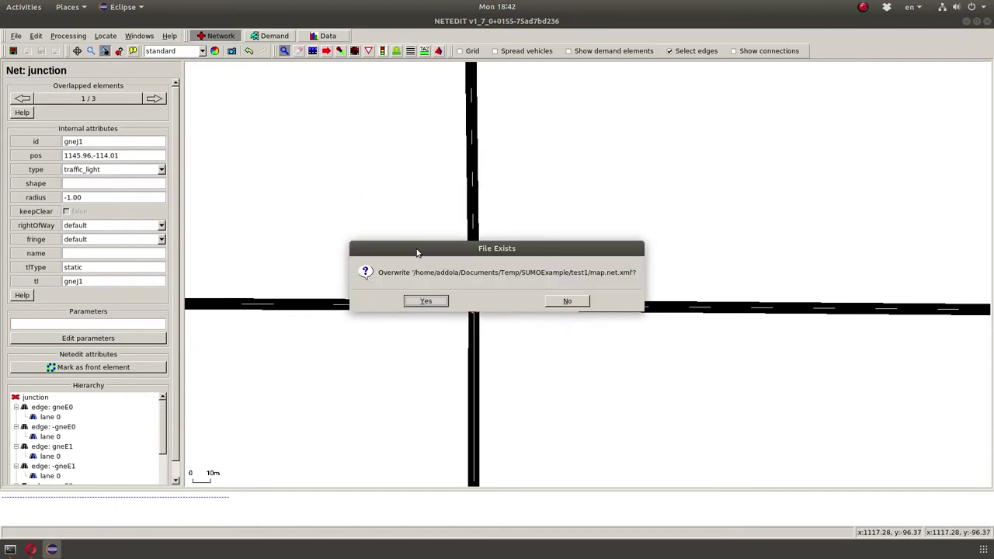
pyautogui.click(426, 301)
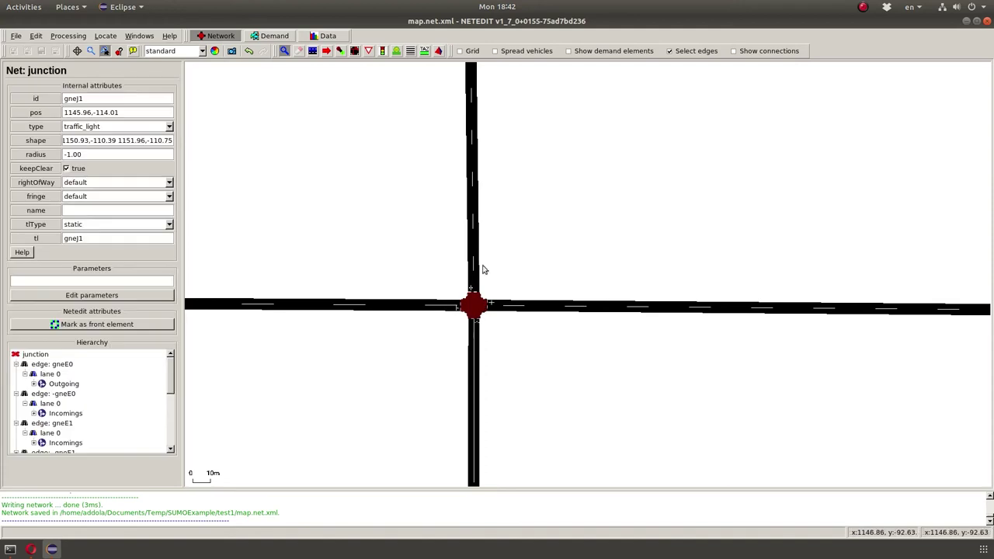
pyautogui.scroll(3, 457, 311)
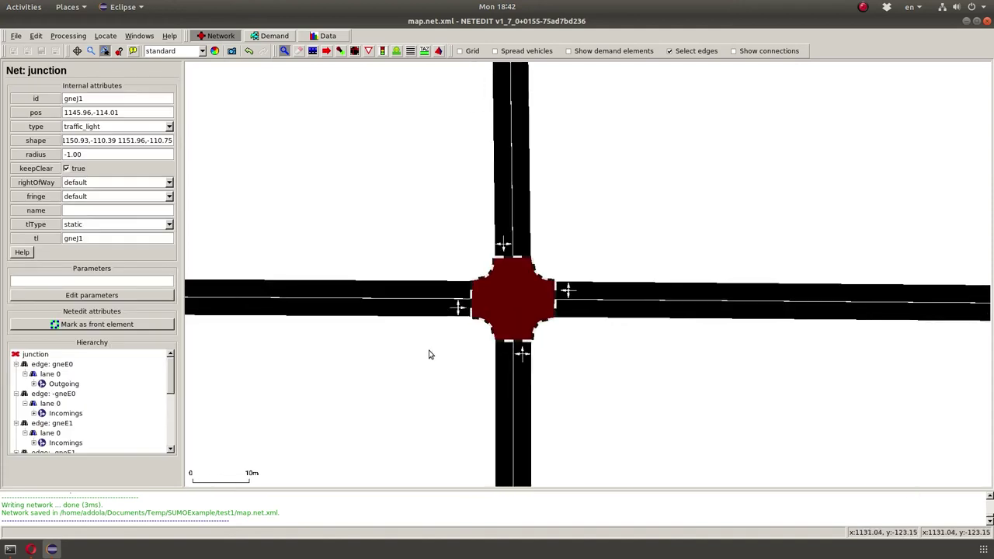
# Step: Give the west edge 3 lanes and the north and south edges 2 lanes, then save
pyautogui.click(380, 282)
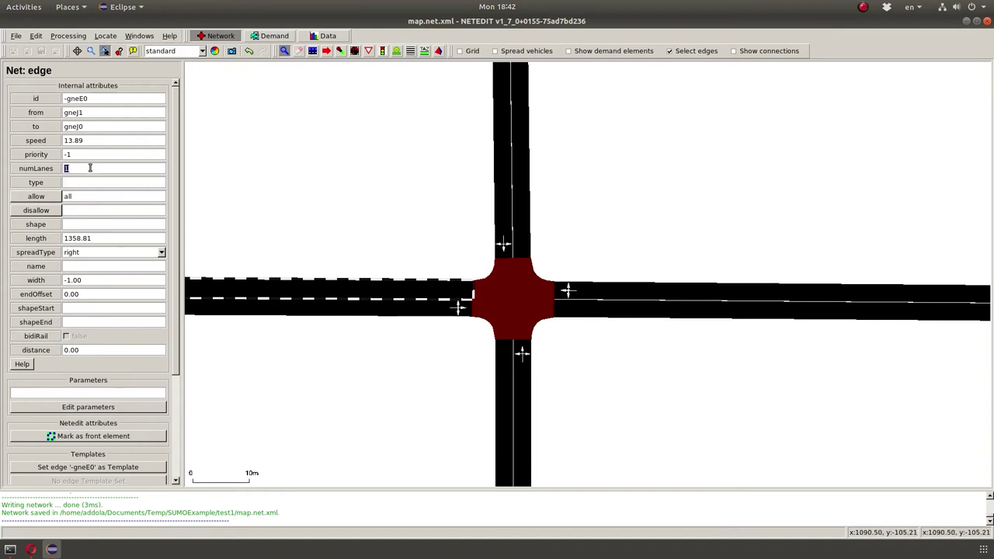
pyautogui.write('3')
pyautogui.press('Return')
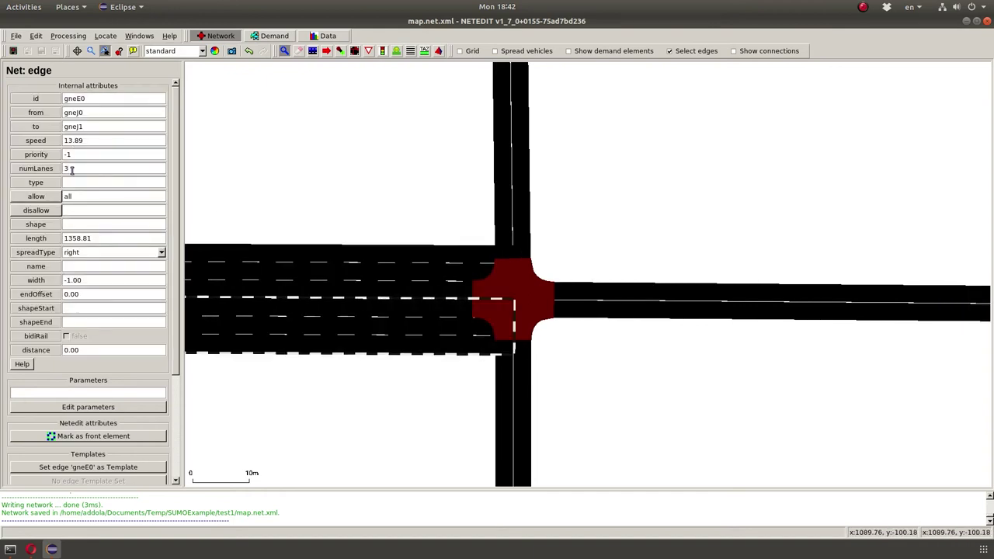
pyautogui.click(511, 213)
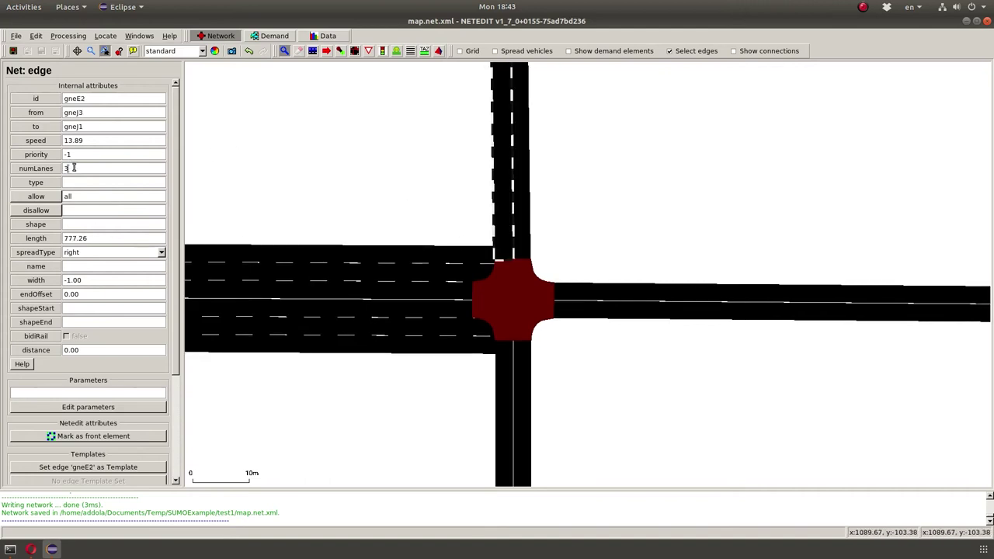
pyautogui.press('Return')
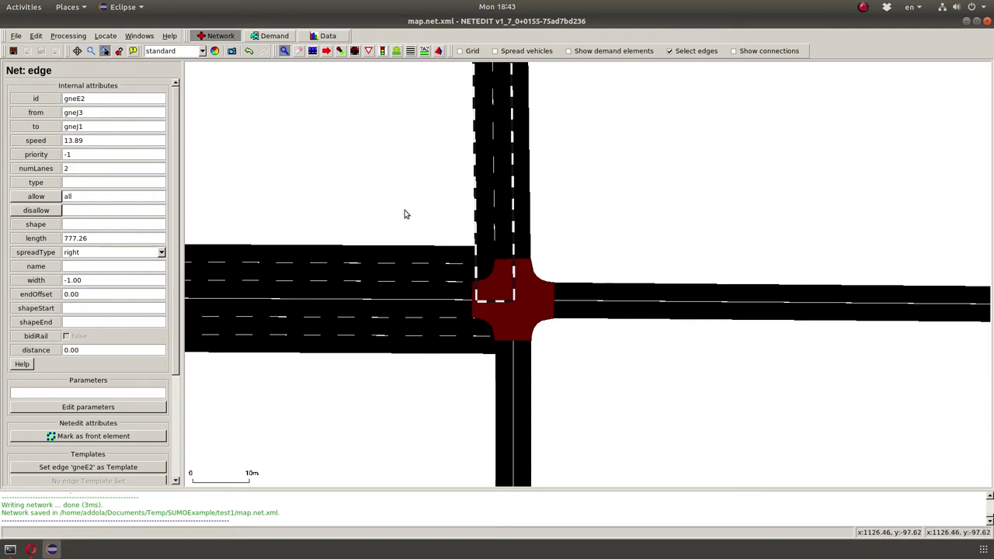
pyautogui.click(517, 237)
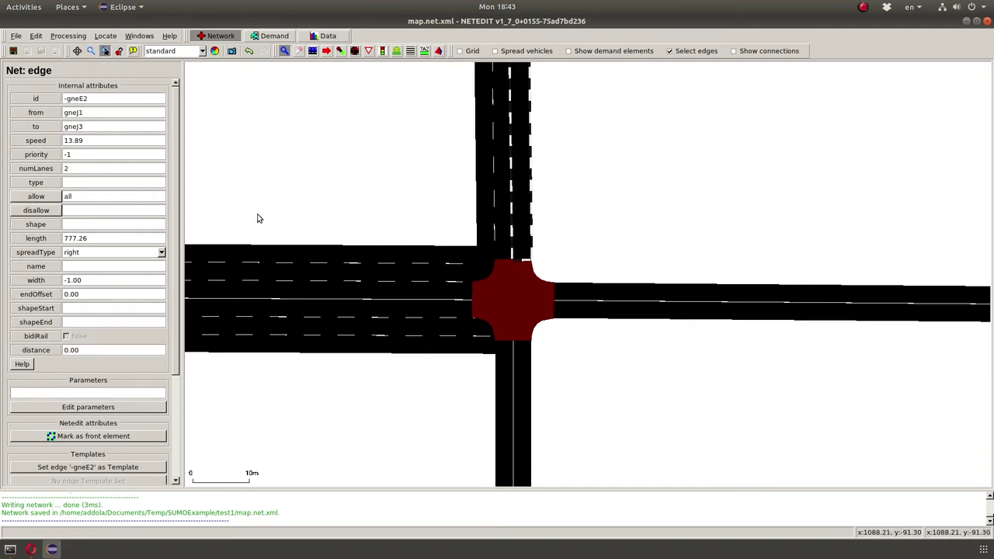
pyautogui.press('Return')
pyautogui.click(513, 386)
pyautogui.press('Return')
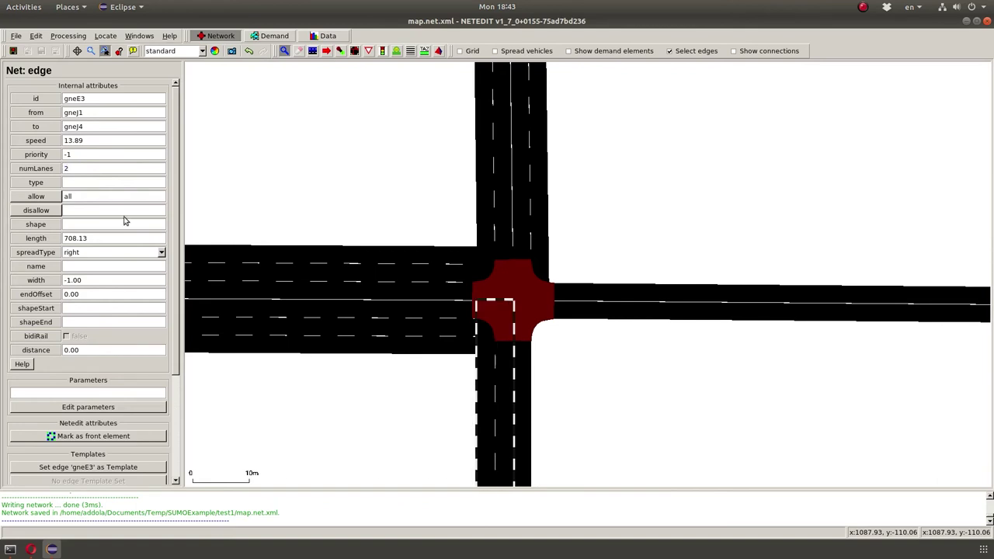
pyautogui.click(530, 380)
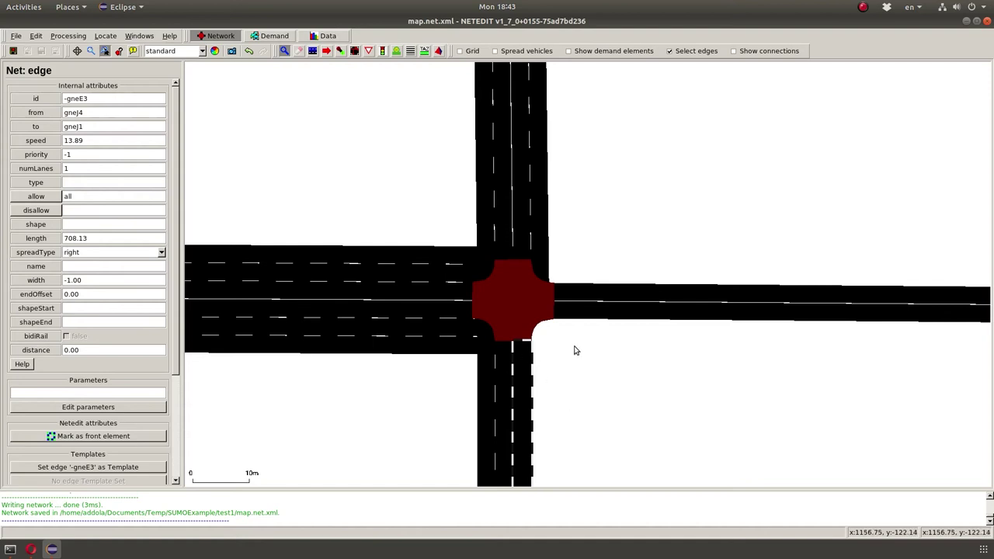
pyautogui.hotkey('ctrl', 's')
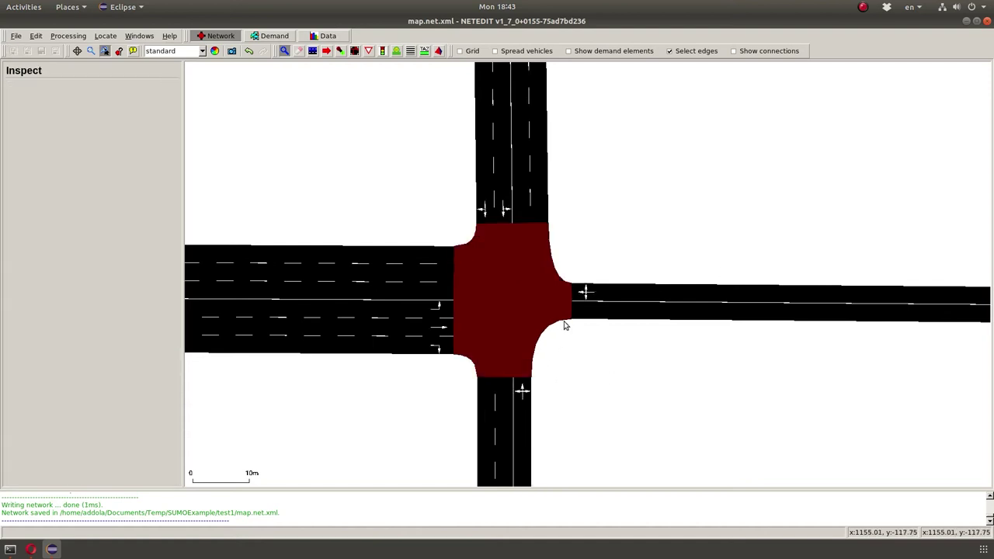
# Step: Give the east incoming and outgoing edges 2 lanes and save again
pyautogui.click(600, 289)
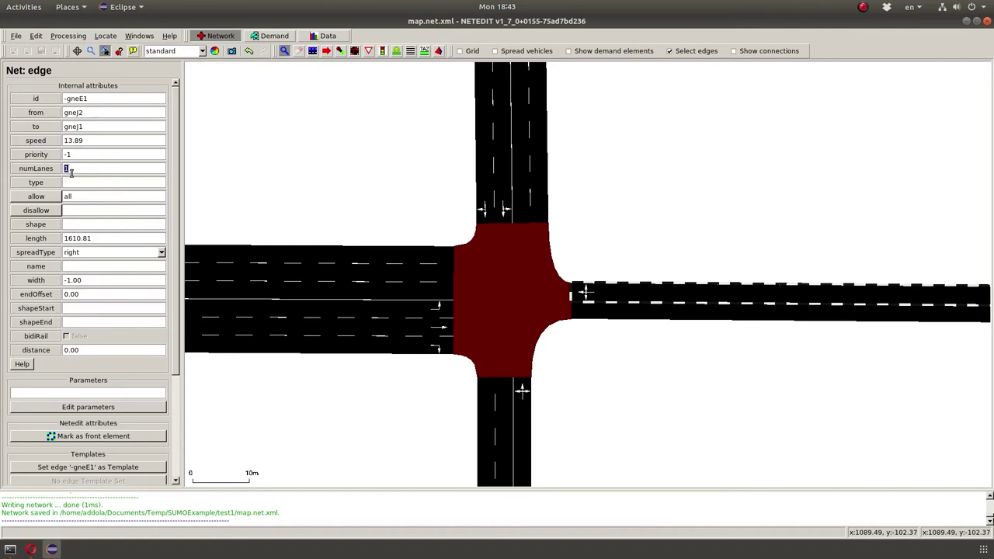
pyautogui.write('2')
pyautogui.click(640, 317)
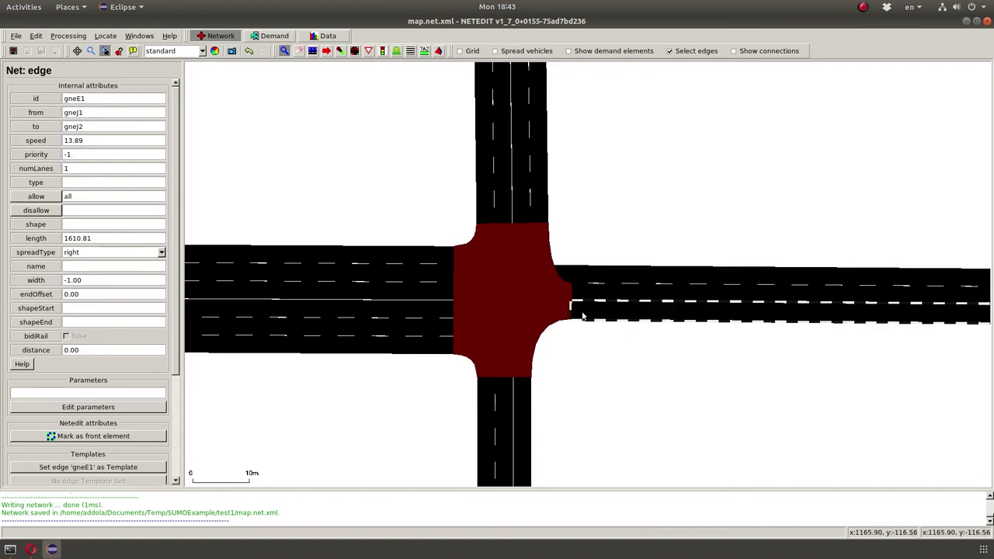
pyautogui.press('Return')
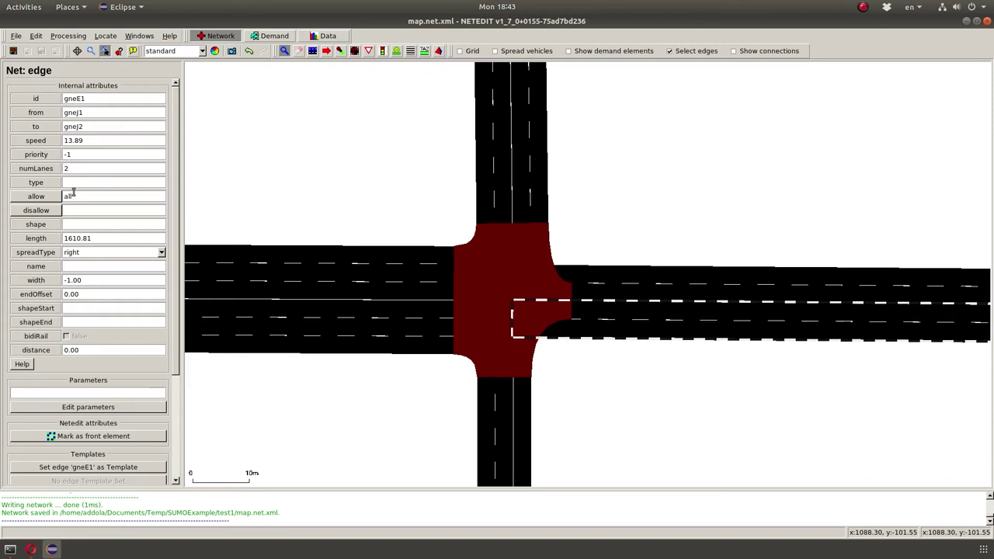
pyautogui.click(376, 155)
pyautogui.hotkey('ctrl', 's')
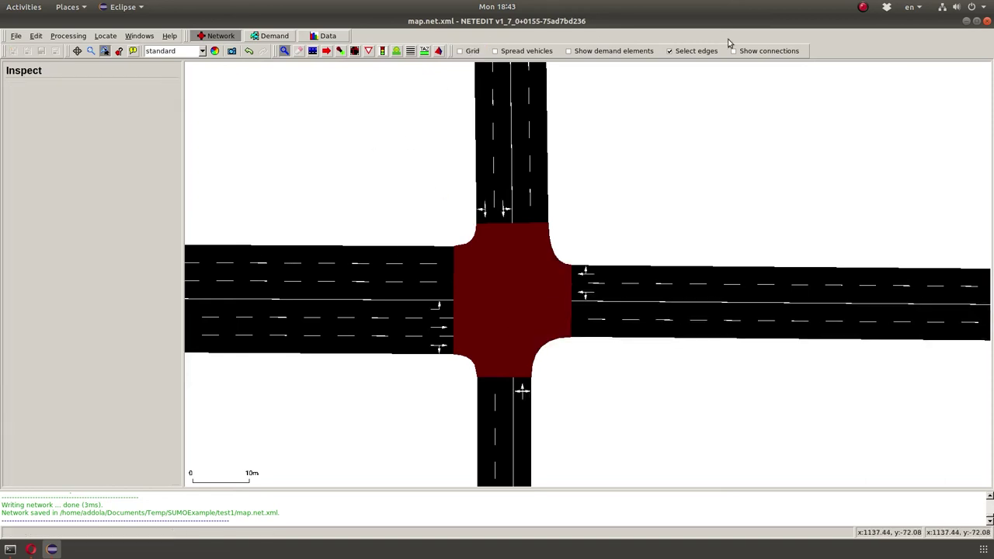
# Step: Close NETEDIT, move into ../test1/, clear the screen and list files with ls -lth
pyautogui.click(988, 23)
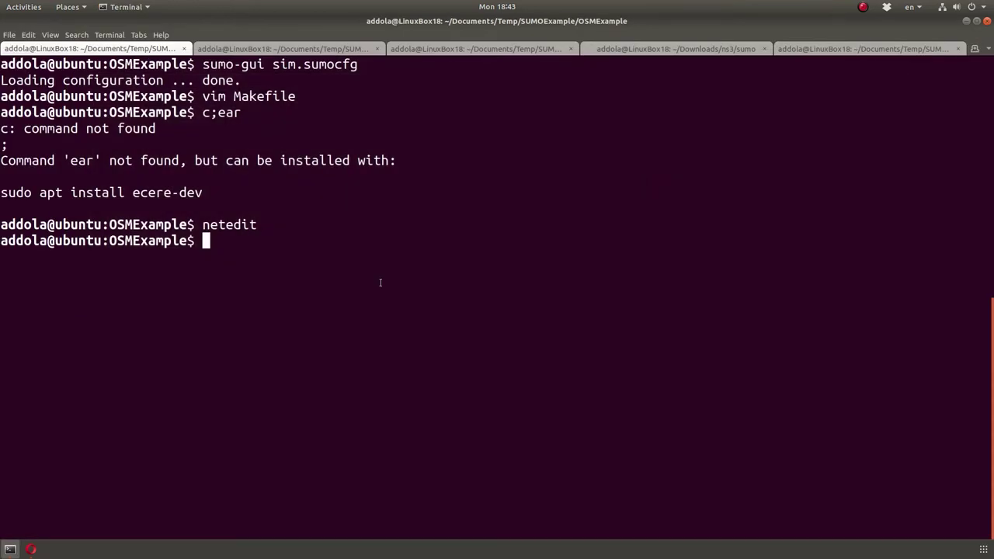
pyautogui.write('cd ../test1/')
pyautogui.press('Return')
pyautogui.write('clear')
pyautogui.press('Return')
pyautogui.write('ls -lth')
pyautogui.press('Return')
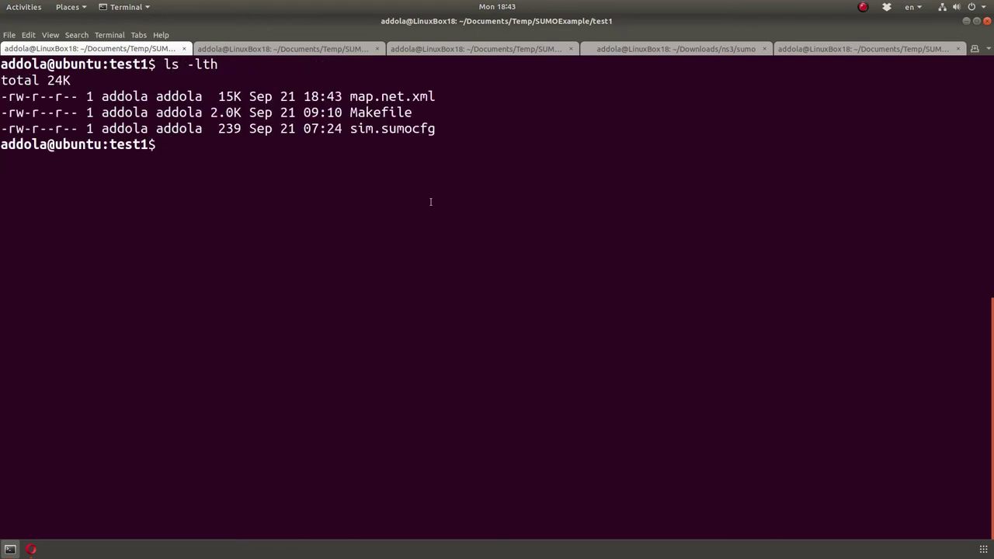
pyautogui.moveTo(349, 96); pyautogui.dragTo(442, 98)
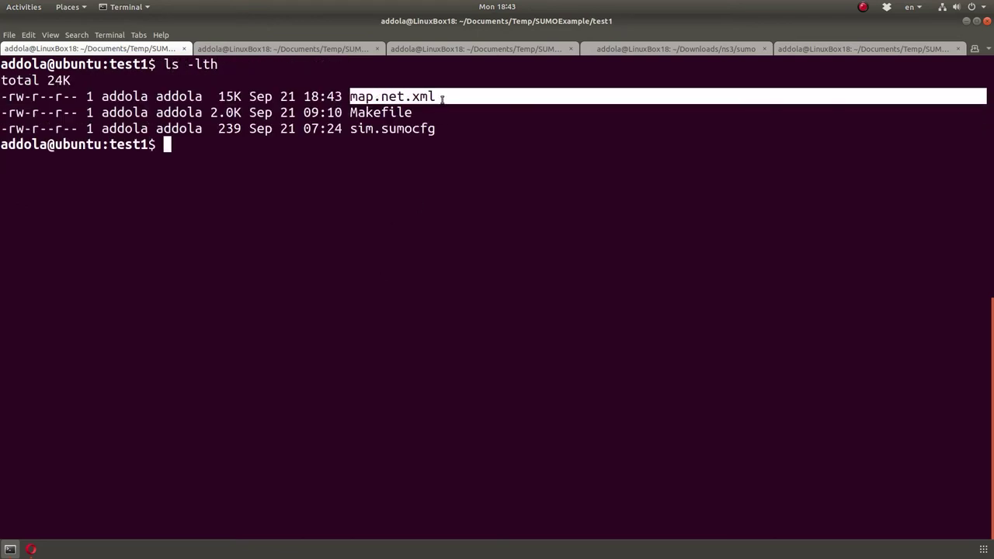
pyautogui.click(372, 192)
# Step: Run make trips to generate per-class routes, then make sim to launch SUMO-GUI
pyautogui.write('make trips')
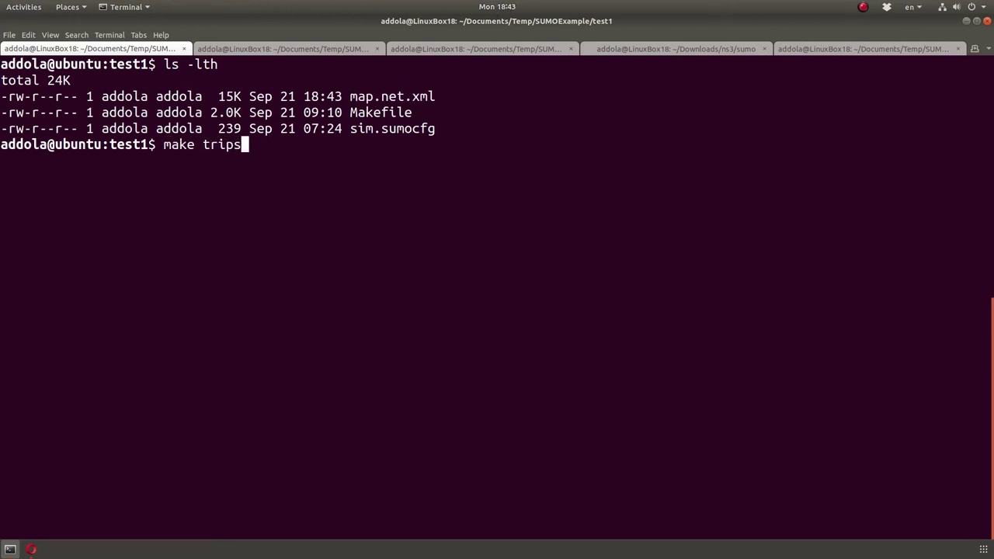
pyautogui.press('Return')
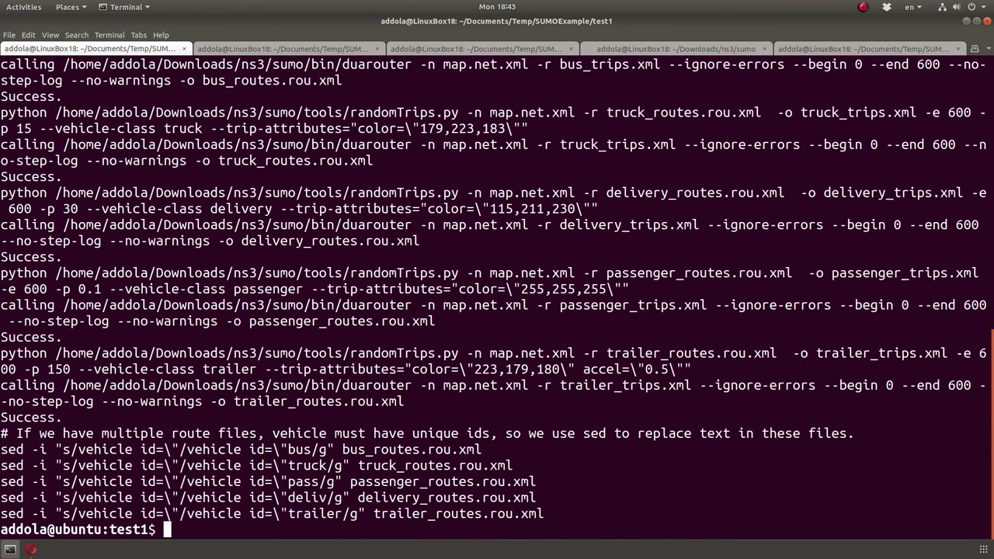
pyautogui.write('make sim')
pyautogui.press('Return')
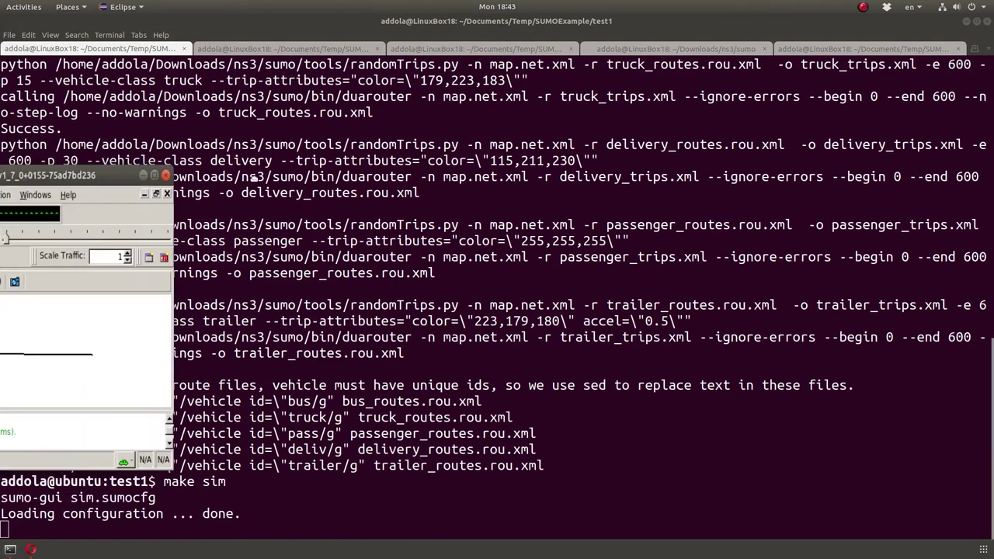
# Step: Maximize and zoom in, switch to real world colours, and start the simulation
pyautogui.doubleClick(441, 144)
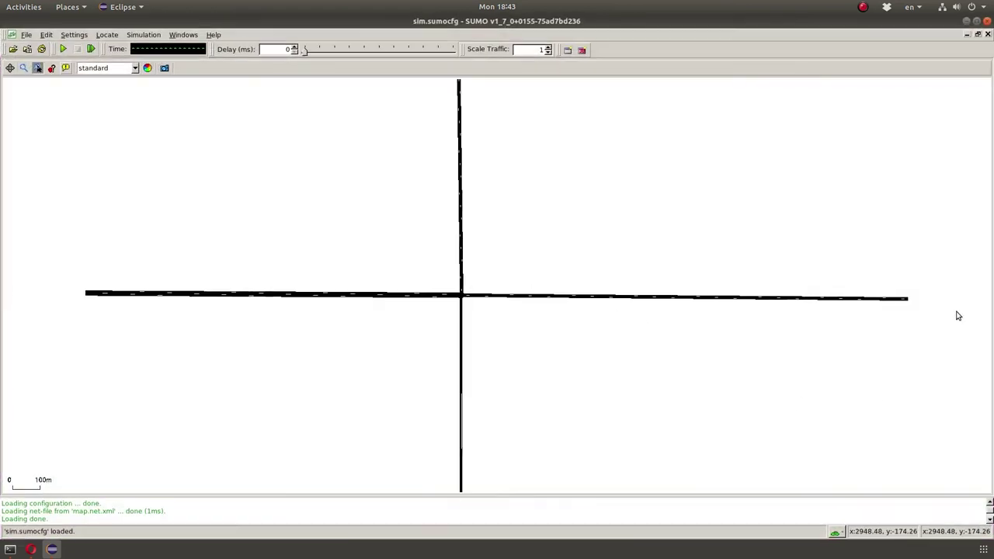
pyautogui.scroll(5, 453, 264)
pyautogui.scroll(5, 450, 372)
pyautogui.click(119, 69)
pyautogui.click(100, 98)
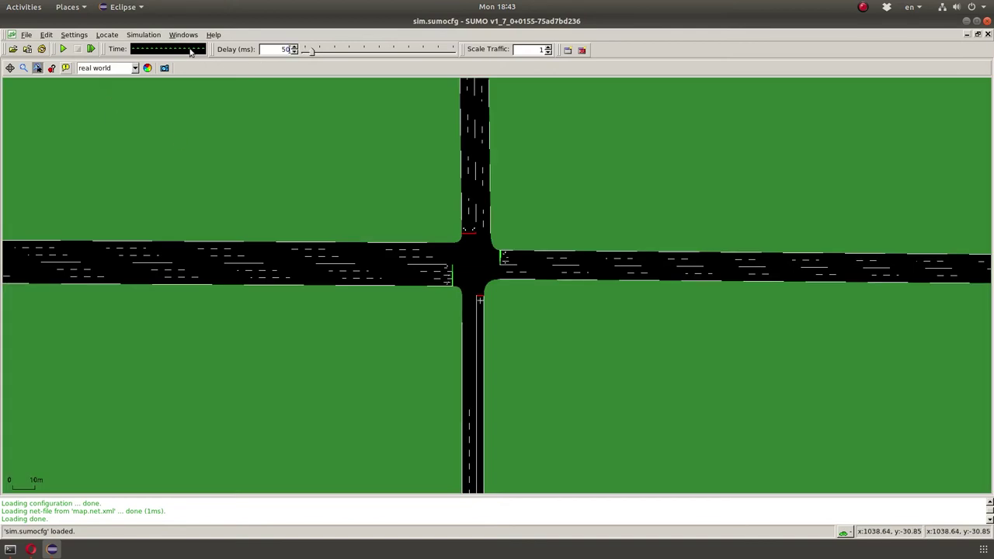
pyautogui.click(63, 49)
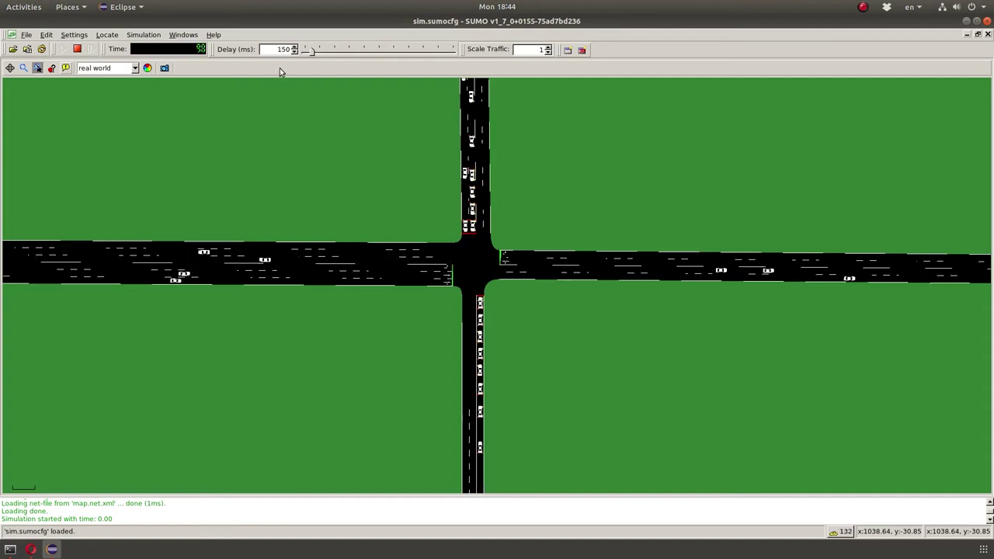
# Step: Set the delay to 150 ms, watch traffic at the four-way intersection, then close SUMO GUI
pyautogui.write('1')
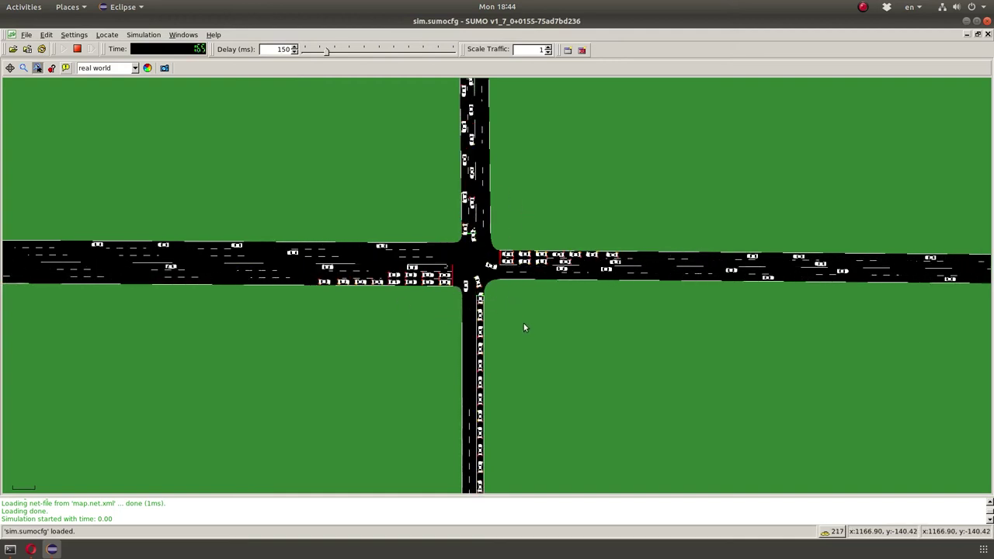
pyautogui.scroll(-1, 523, 325)
pyautogui.scroll(-5, 523, 325)
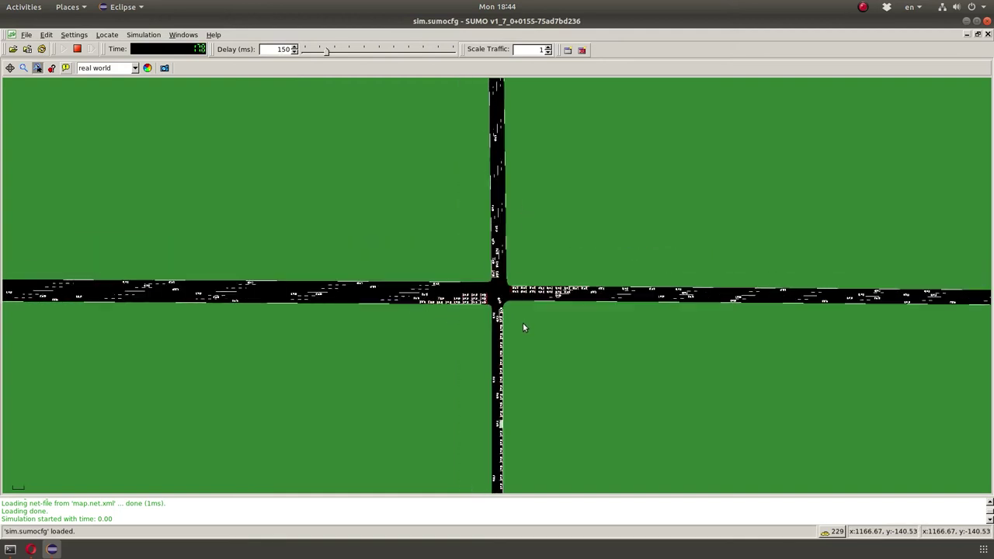
pyautogui.scroll(10, 401, 306)
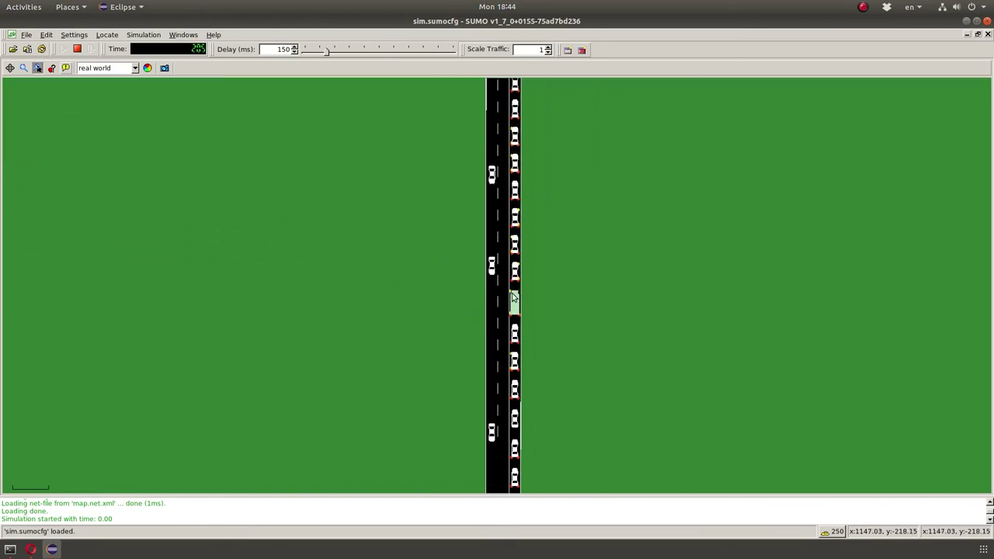
pyautogui.moveTo(475, 289); pyautogui.dragTo(458, 445)
pyautogui.scroll(-3, 394, 406)
pyautogui.scroll(-4, 449, 341)
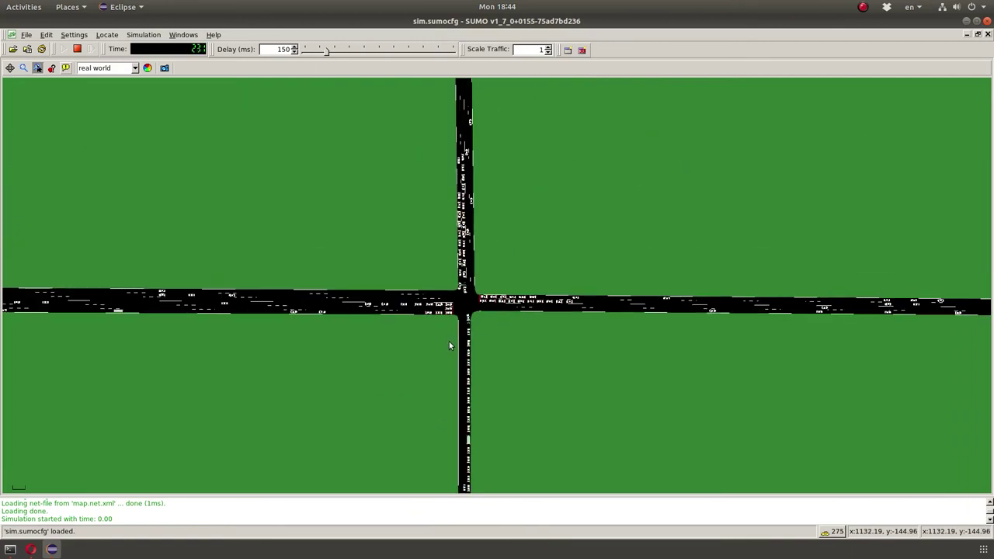
pyautogui.scroll(4, 452, 334)
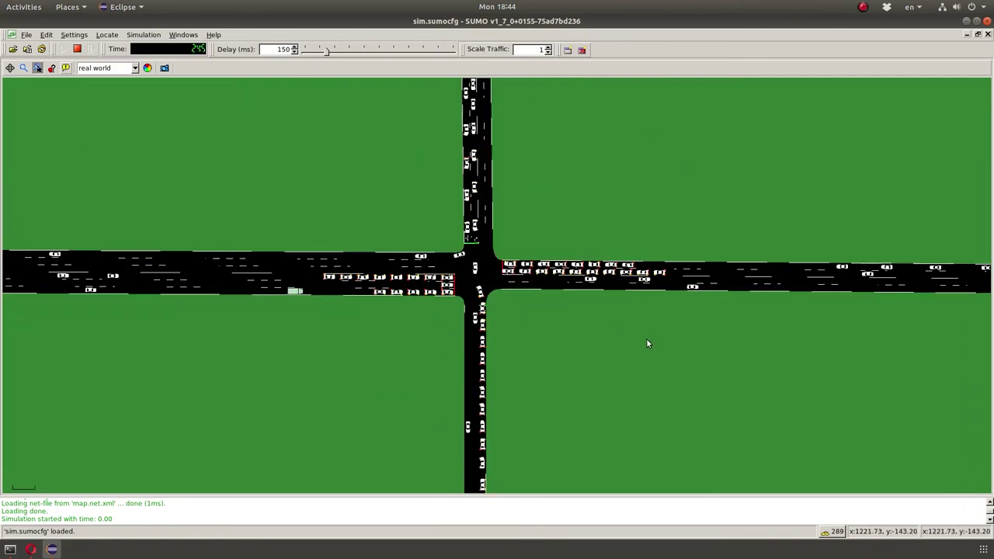
pyautogui.scroll(-2, 646, 337)
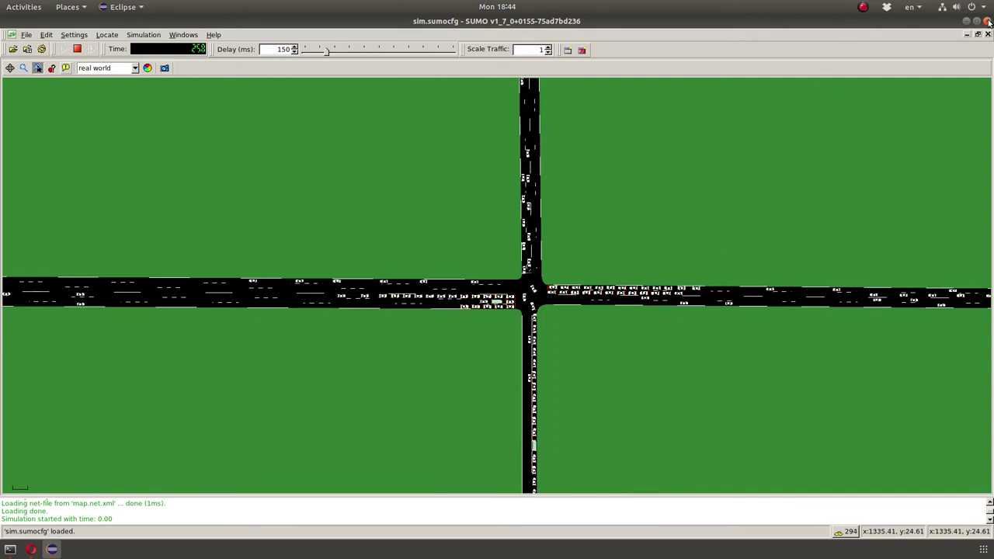
pyautogui.scroll(-3, 729, 209)
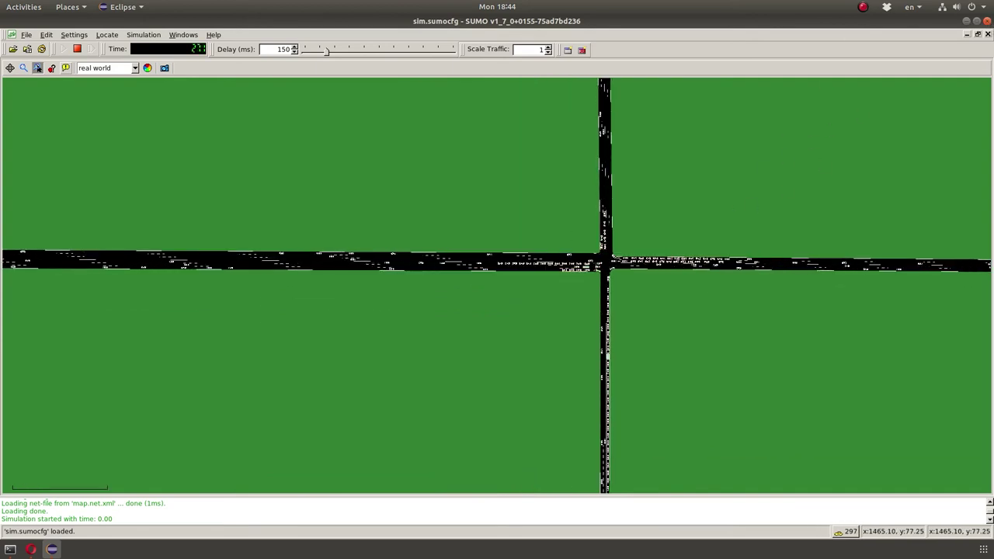
pyautogui.click(987, 35)
# Step: Clear the terminal, switch to the Pedestrians session and start sumo-gui with sim.sumocfg
pyautogui.write('clear')
pyautogui.press('Return')
pyautogui.click(874, 47)
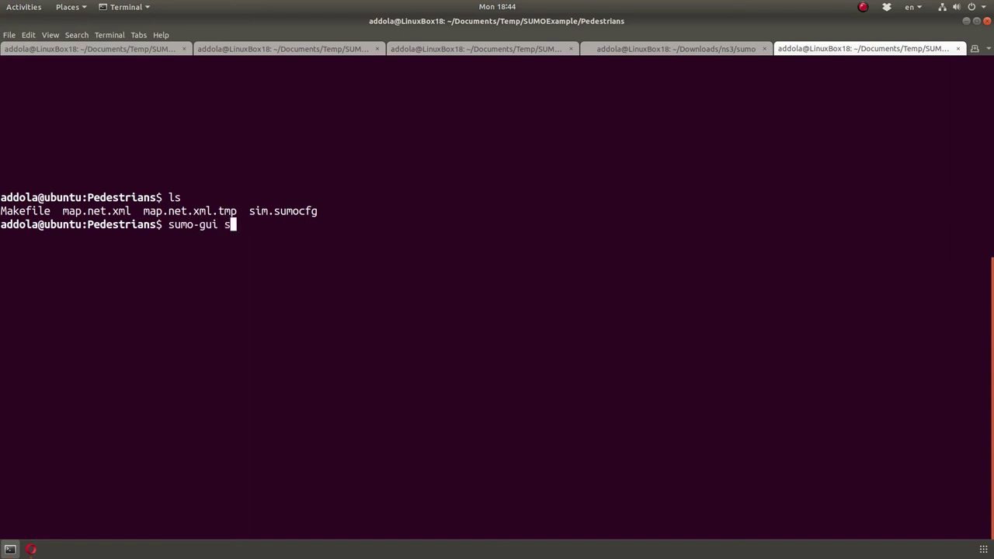
pyautogui.write('sumo-gui s')
pyautogui.press('Tab')
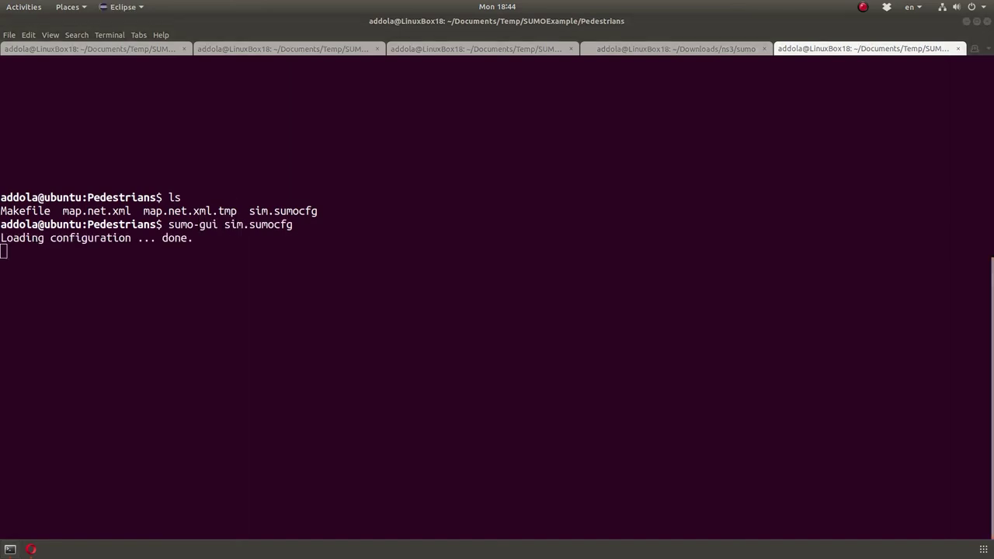
# Step: Stop that sumo-gui, generate the vehicle and pedestrian trips, and launch make sim
pyautogui.click(188, 212)
pyautogui.hotkey('ctrl', 'c')
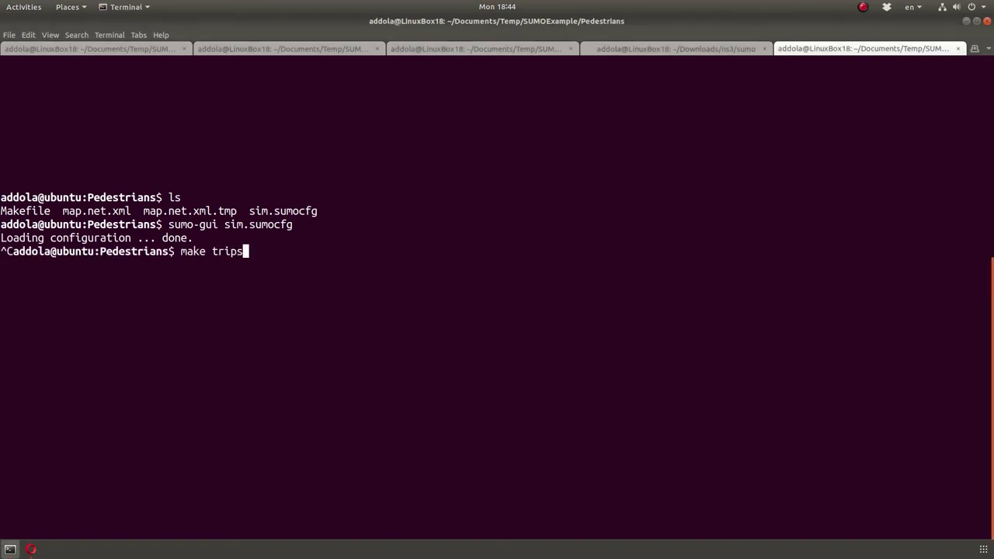
pyautogui.press('Return')
pyautogui.write('make sim')
pyautogui.press('Return')
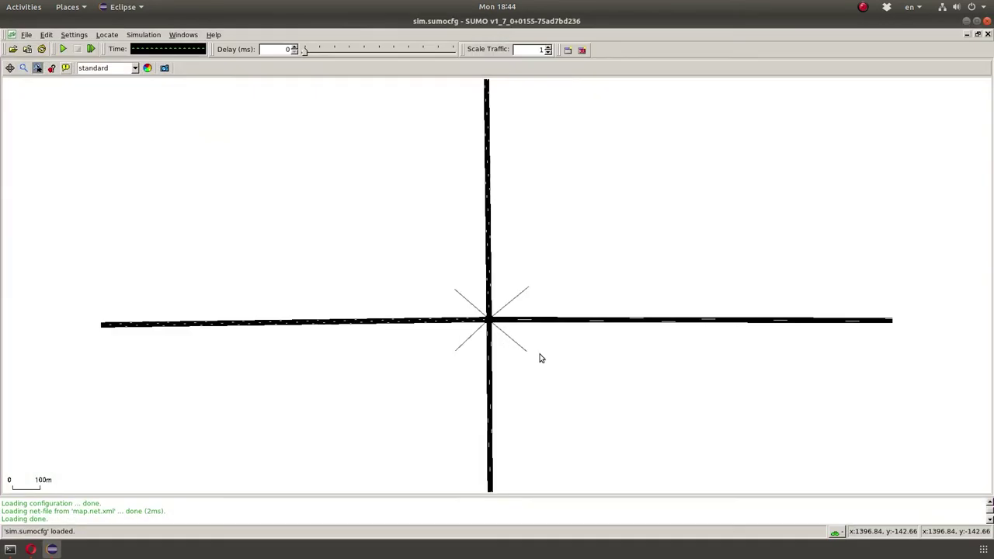
# Step: Zoom into the junction, apply the real world scheme and start the simulation
pyautogui.scroll(10, 341, 274)
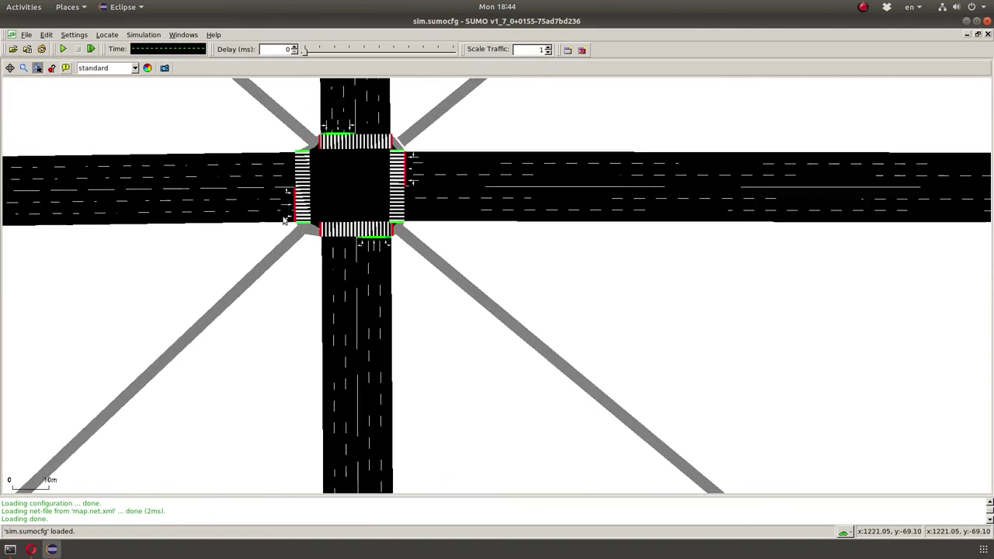
pyautogui.scroll(1, 315, 288)
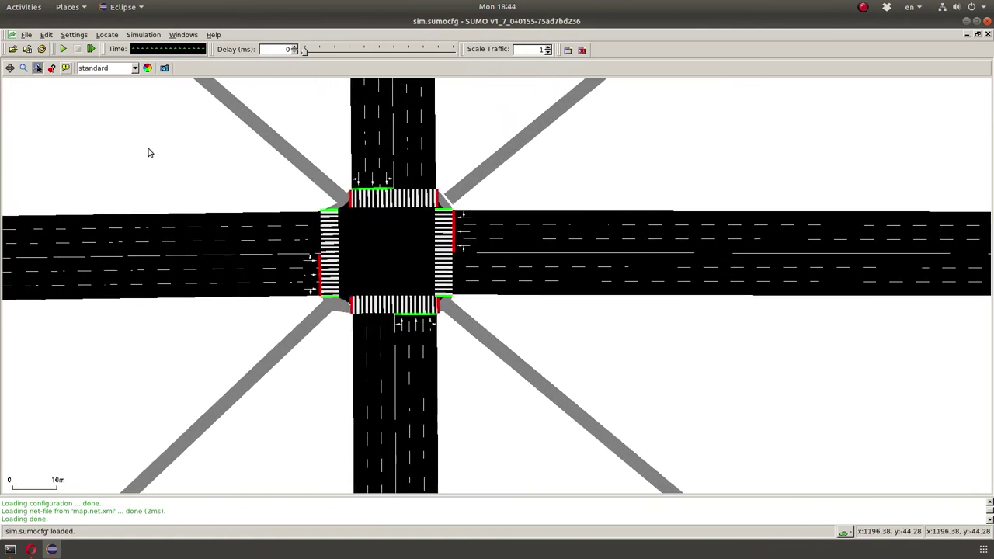
pyautogui.click(137, 69)
pyautogui.click(113, 100)
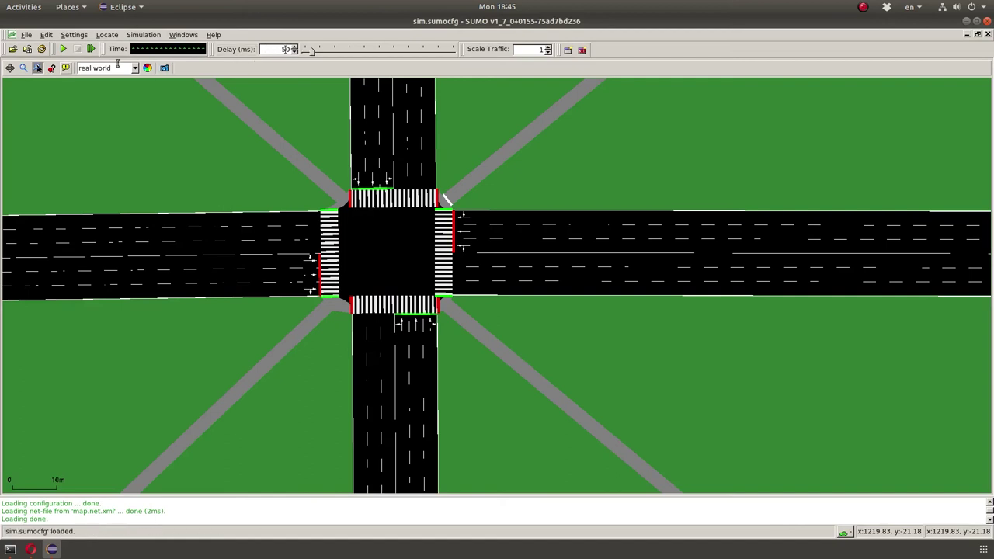
pyautogui.click(91, 49)
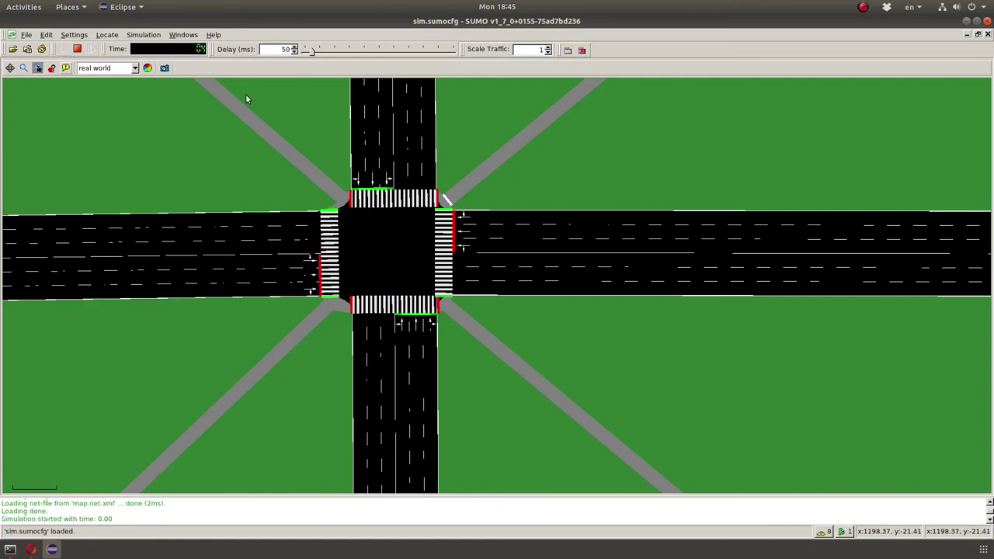
# Step: Set the delay to 150 ms, pan to the southern crosswalk, then stop the simulation
pyautogui.scroll(5, 334, 194)
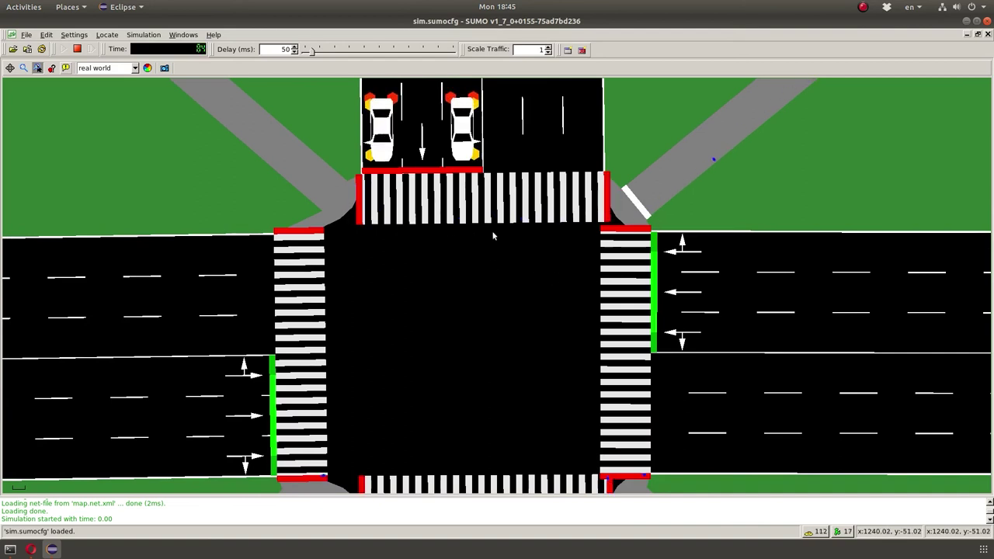
pyautogui.click(278, 50)
pyautogui.write('1')
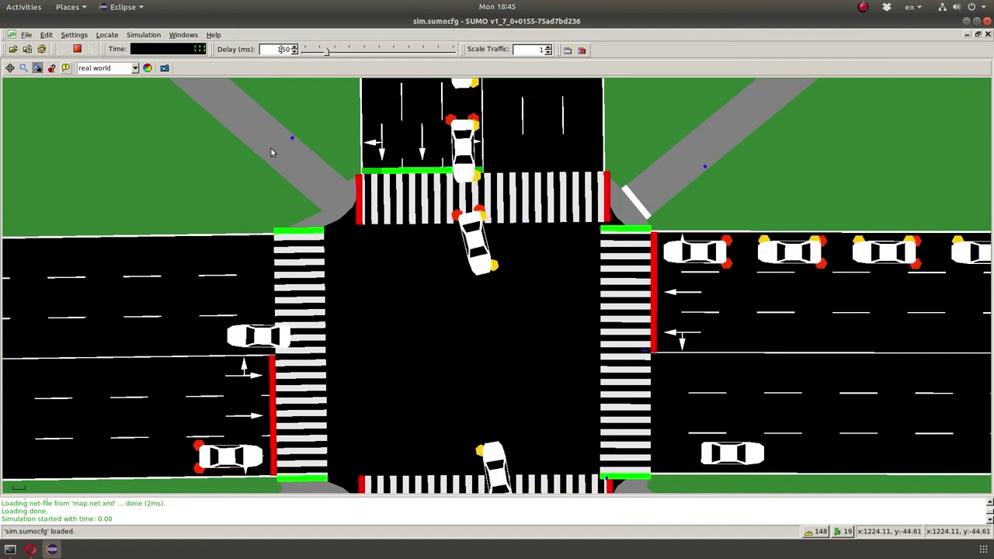
pyautogui.scroll(-1, 272, 148)
pyautogui.moveTo(555, 334); pyautogui.dragTo(555, 313)
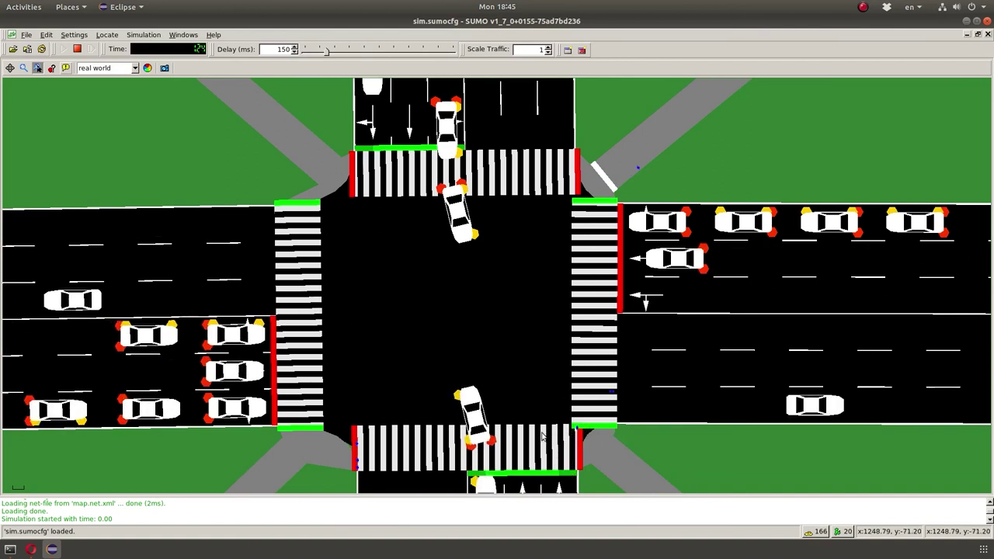
pyautogui.moveTo(500, 459); pyautogui.dragTo(499, 369)
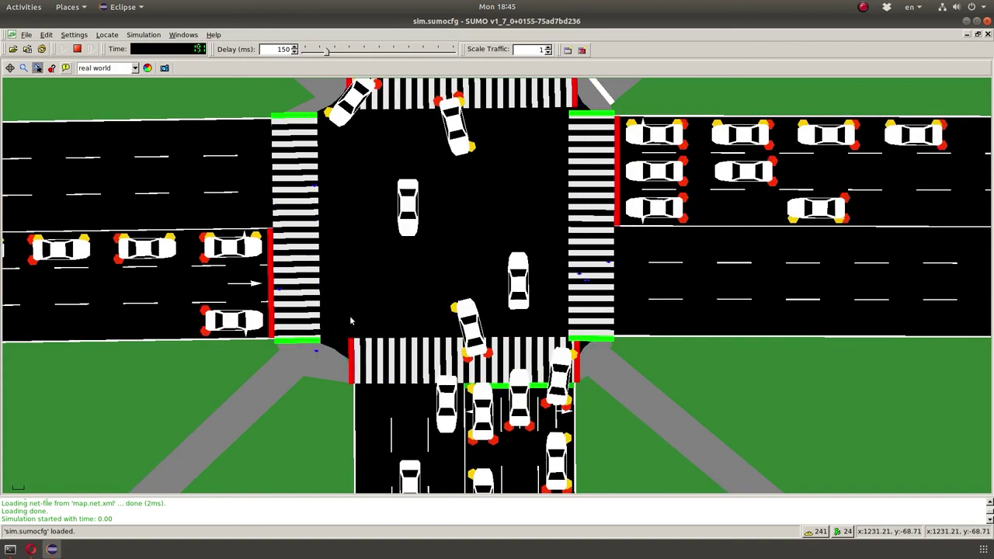
pyautogui.click(77, 49)
# Step: Close SUMO-GUI and switch to a cleared test1 terminal session
pyautogui.click(988, 35)
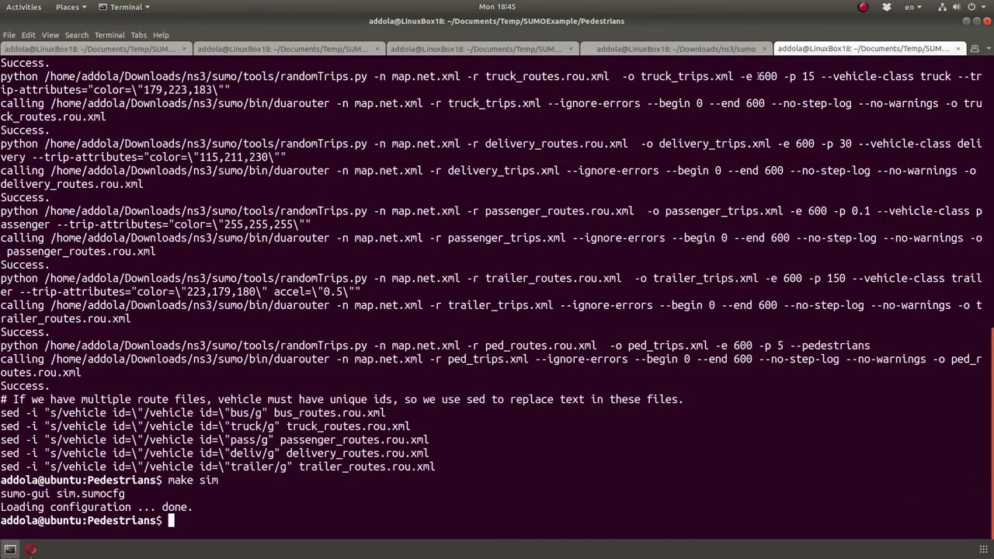
pyautogui.click(450, 49)
pyautogui.click(262, 46)
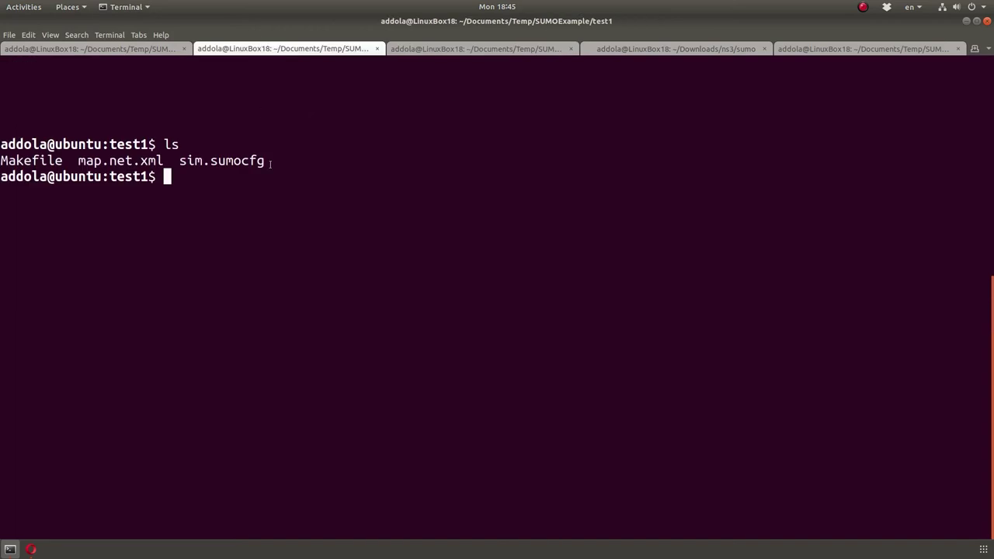
pyautogui.write('clear')
pyautogui.press('Return')
# Step: List the test1 files with sizes and dates using ls -lth
pyautogui.write('sl')
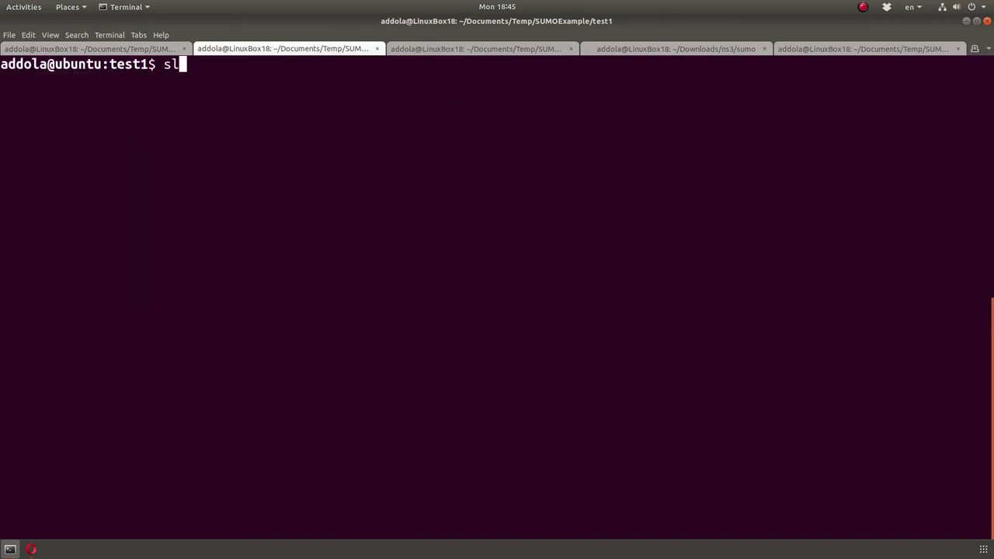
pyautogui.write('ls')
pyautogui.press('Return')
pyautogui.write('make t')
pyautogui.press('BackSpace')
pyautogui.press('BackSpace')
pyautogui.press('BackSpace')
pyautogui.press('BackSpace')
pyautogui.press('BackSpace')
pyautogui.write('ls -lth')
pyautogui.press('Return')
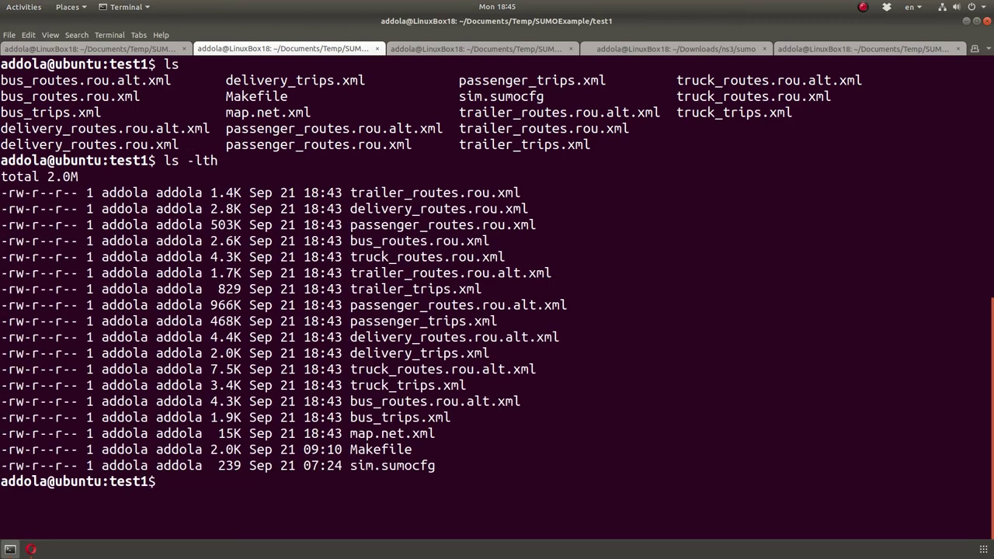
# Step: Run make trace and highlight the 'Loading configuration ... done.' and map.net.xml lines
pyautogui.write('make trace')
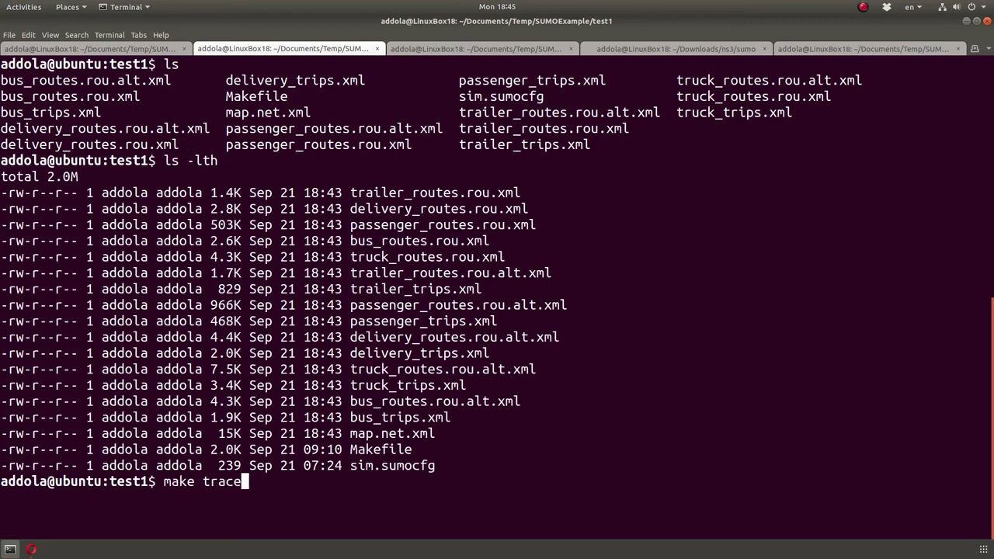
pyautogui.press('Return')
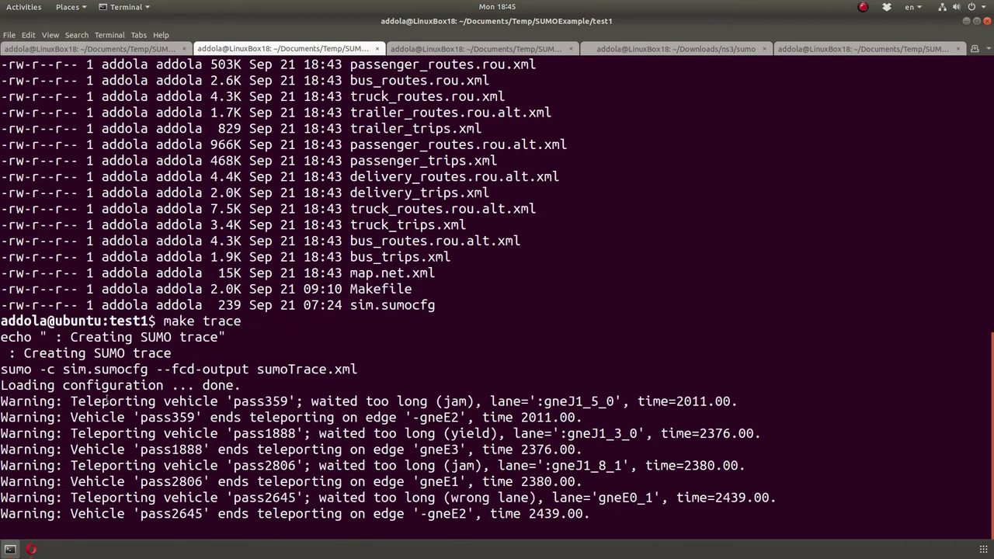
pyautogui.tripleClick(153, 384)
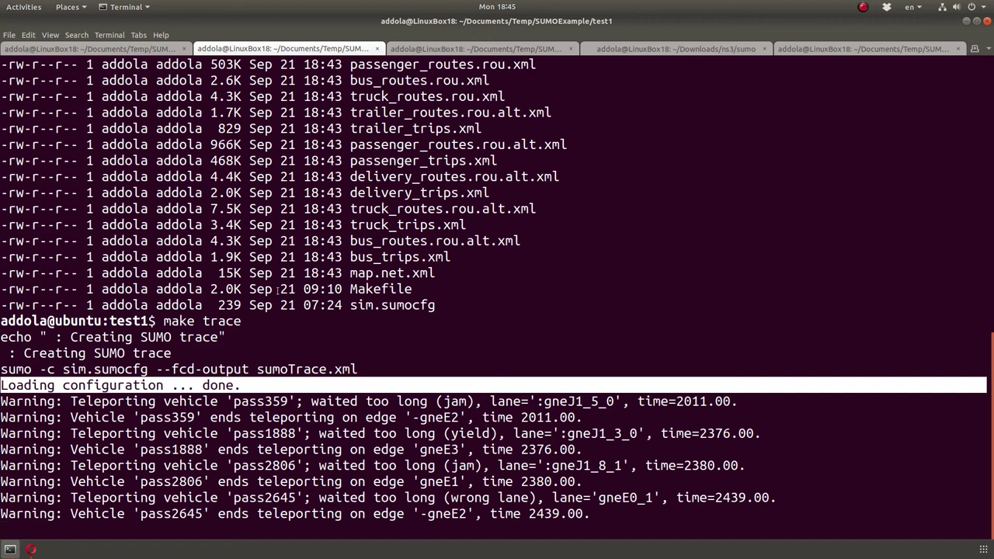
pyautogui.scroll(1, 270, 285)
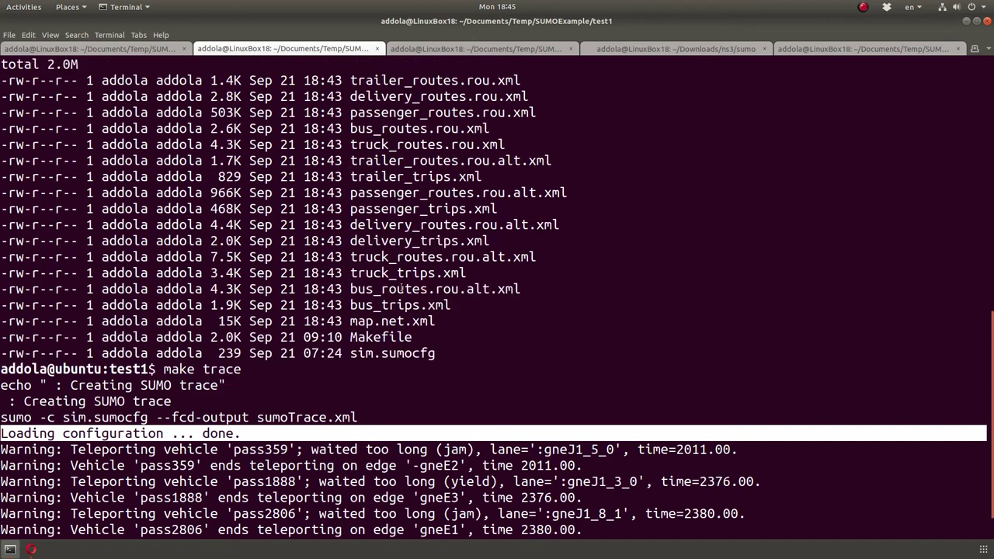
pyautogui.tripleClick(410, 321)
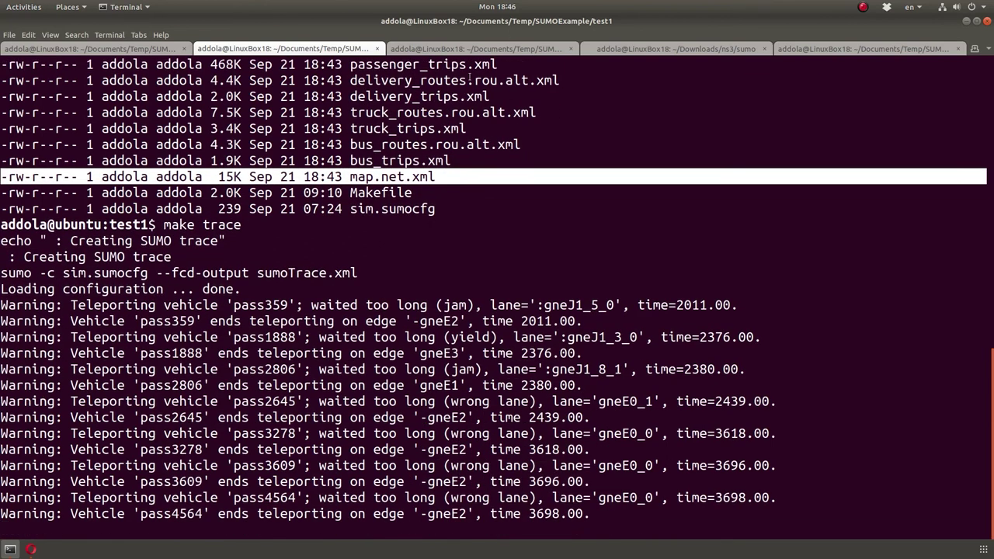
# Step: Switch to the Intersection session, clear it, and list its files with ls and ls -lth
pyautogui.click(493, 49)
pyautogui.write('clear')
pyautogui.press('Return')
pyautogui.write('ls')
pyautogui.press('Return')
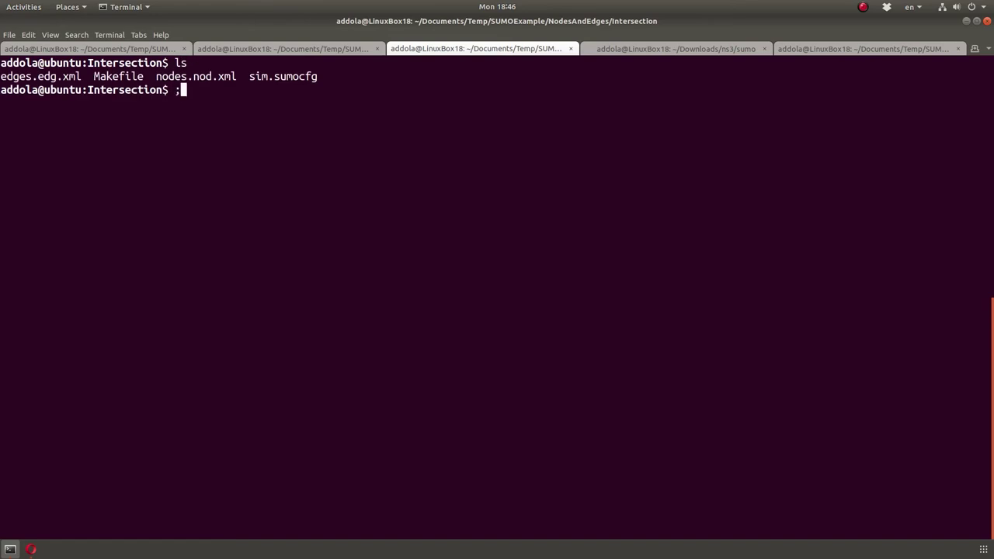
pyautogui.write('ls -lth')
pyautogui.press('Return')
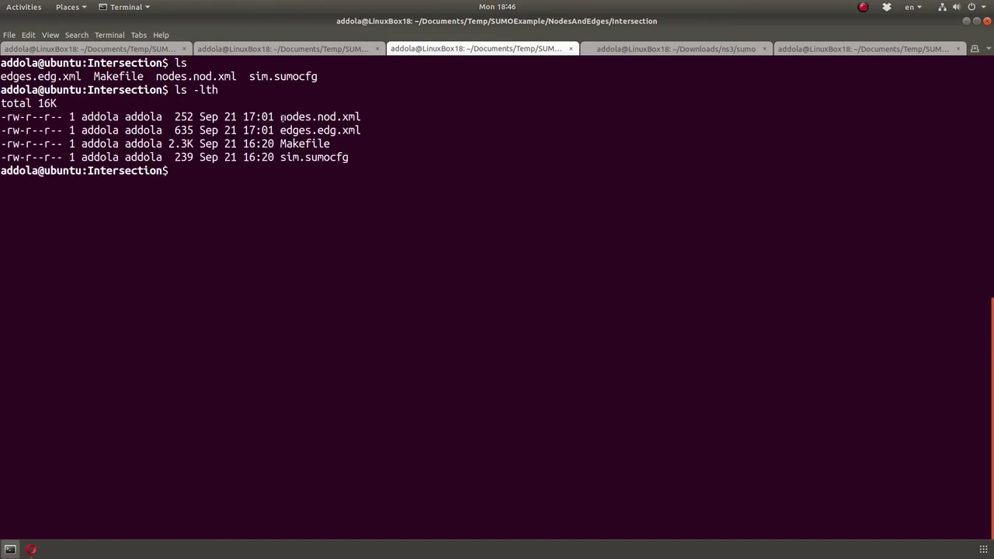
# Step: Point out nodes.nod.xml and edges.edg.xml in the listing and enlarge the terminal font
pyautogui.moveTo(281, 117); pyautogui.dragTo(356, 117)
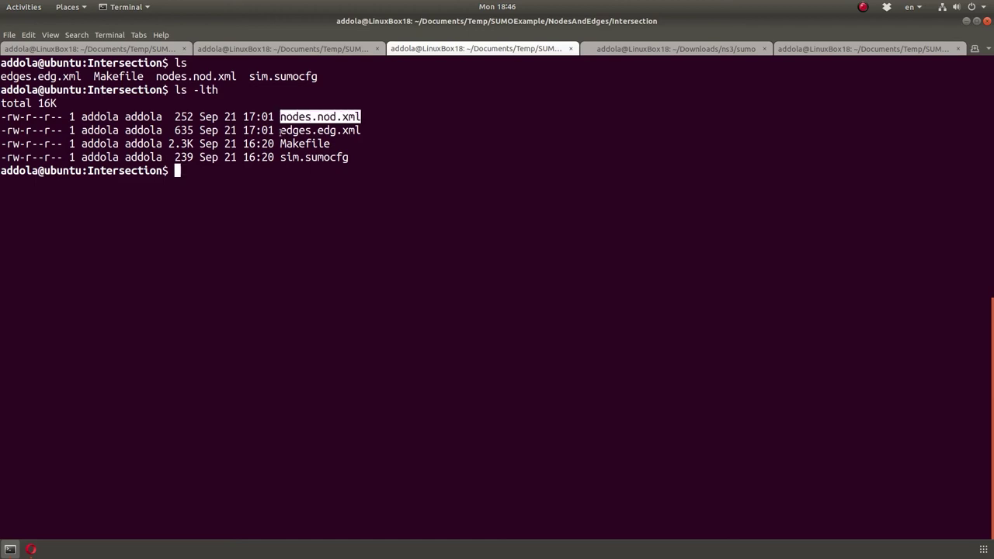
pyautogui.moveTo(280, 131); pyautogui.dragTo(365, 136)
pyautogui.click(396, 237)
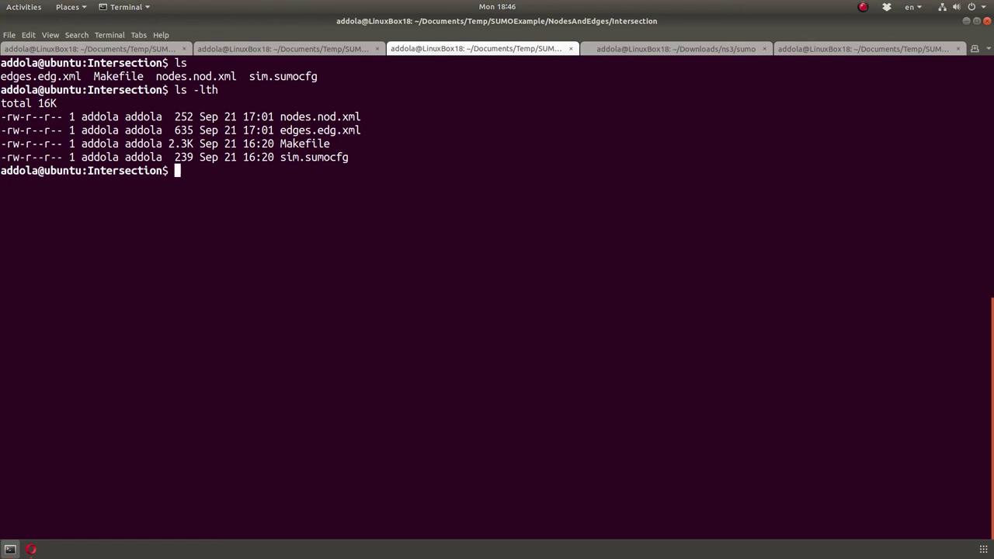
pyautogui.hotkey('ctrl', '+')
pyautogui.hotkey('ctrl', '+')
pyautogui.hotkey('ctrl', '+')
# Step: Open nodes.nod.xml in vim and point out the west, east (x 1000.0) and mid (y 25.0) nodes
pyautogui.write('vim ')
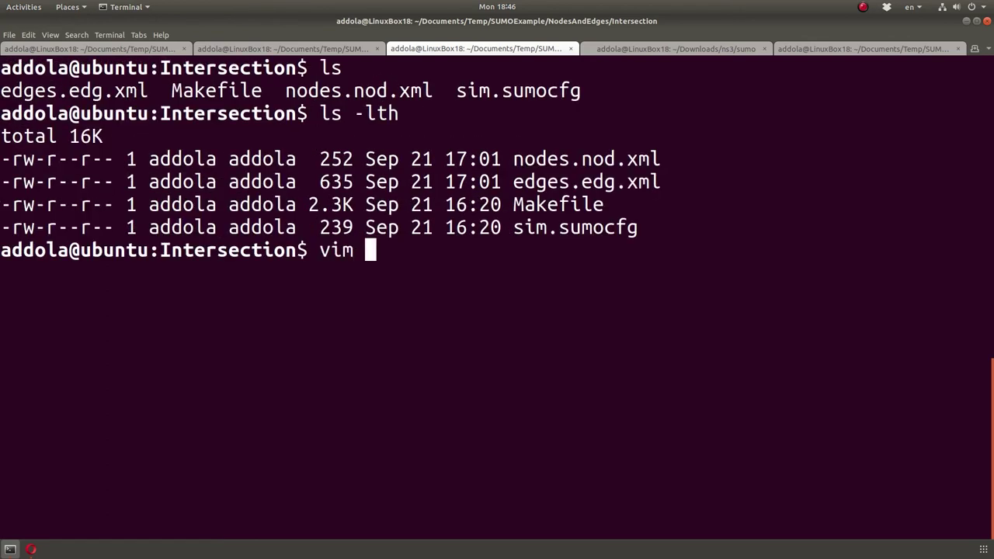
pyautogui.write('nod')
pyautogui.press('Tab')
pyautogui.press('Return')
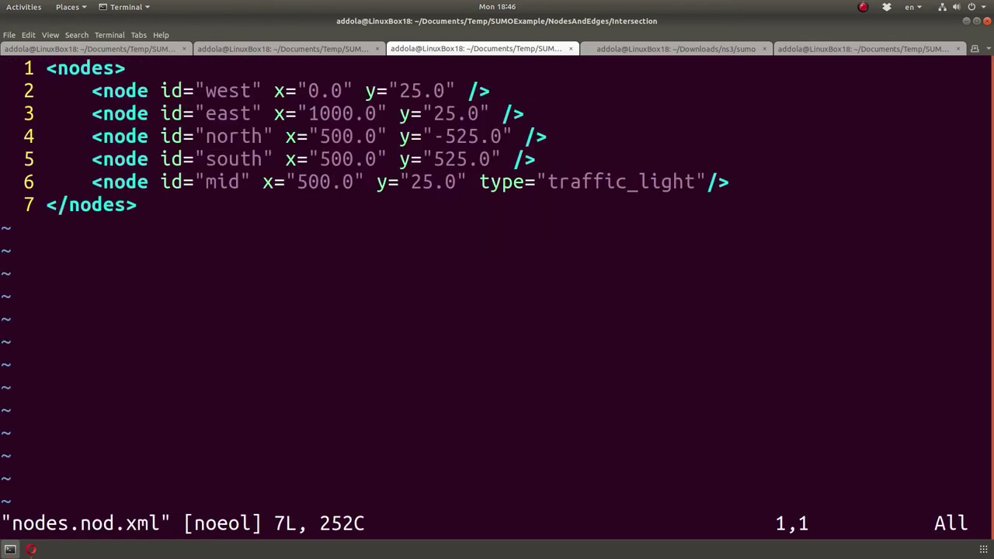
pyautogui.doubleClick(222, 91)
pyautogui.click(322, 88)
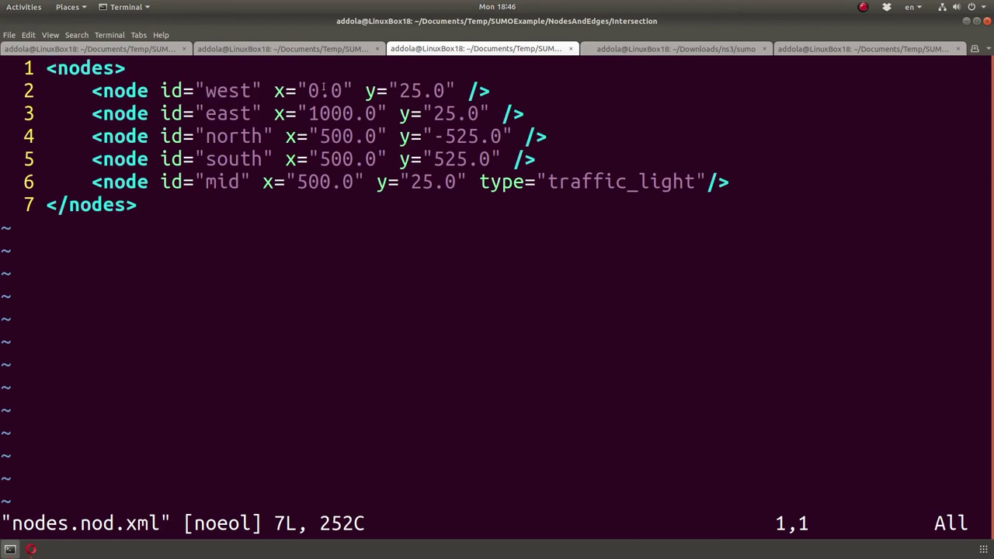
pyautogui.doubleClick(227, 114)
pyautogui.click(306, 116)
pyautogui.doubleClick(320, 115)
pyautogui.click(461, 117)
pyautogui.tripleClick(212, 180)
pyautogui.click(391, 184)
pyautogui.doubleClick(420, 184)
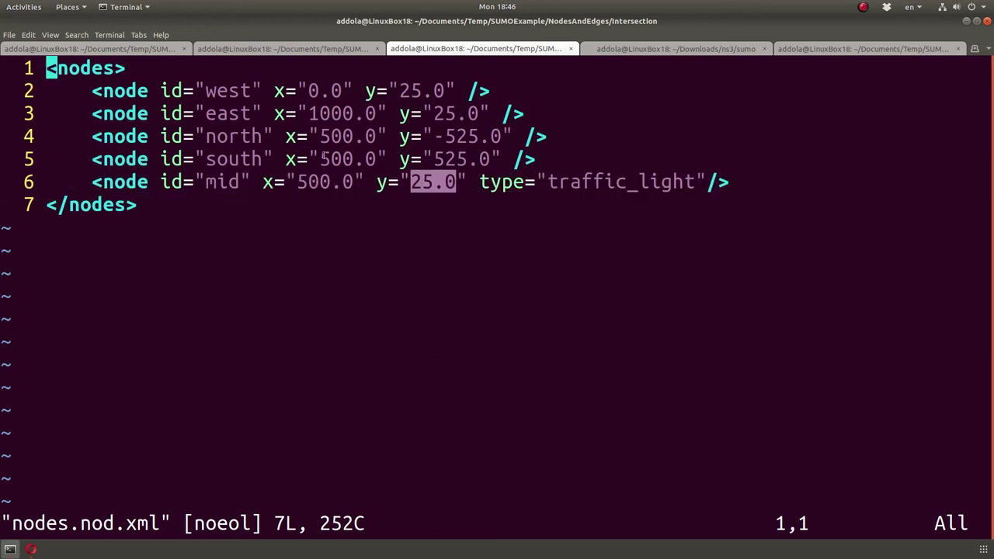
# Step: Point out north (500.0, -525.0), south (500.0, 525.0) and mid's traffic_light type, then save with :wq
pyautogui.doubleClick(247, 133)
pyautogui.doubleClick(342, 136)
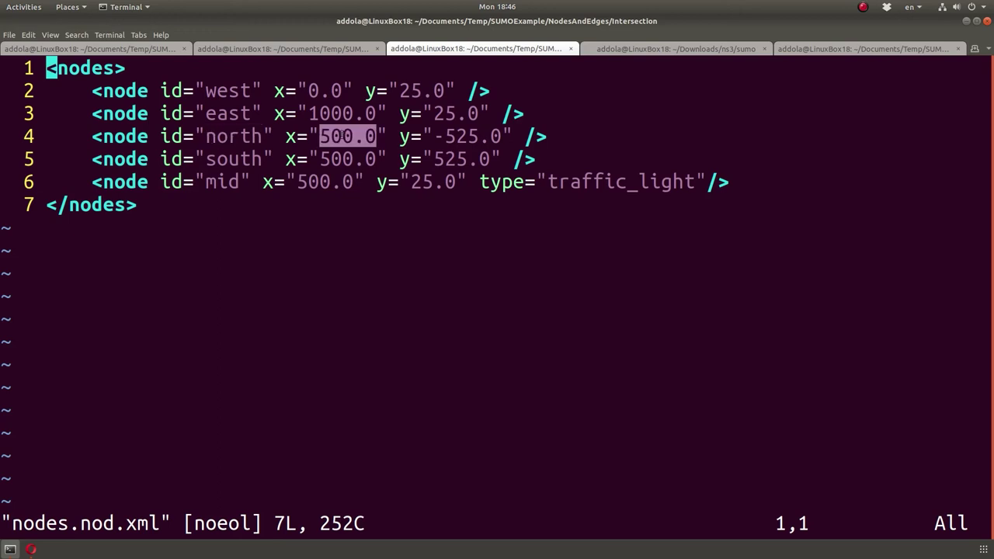
pyautogui.doubleClick(440, 137)
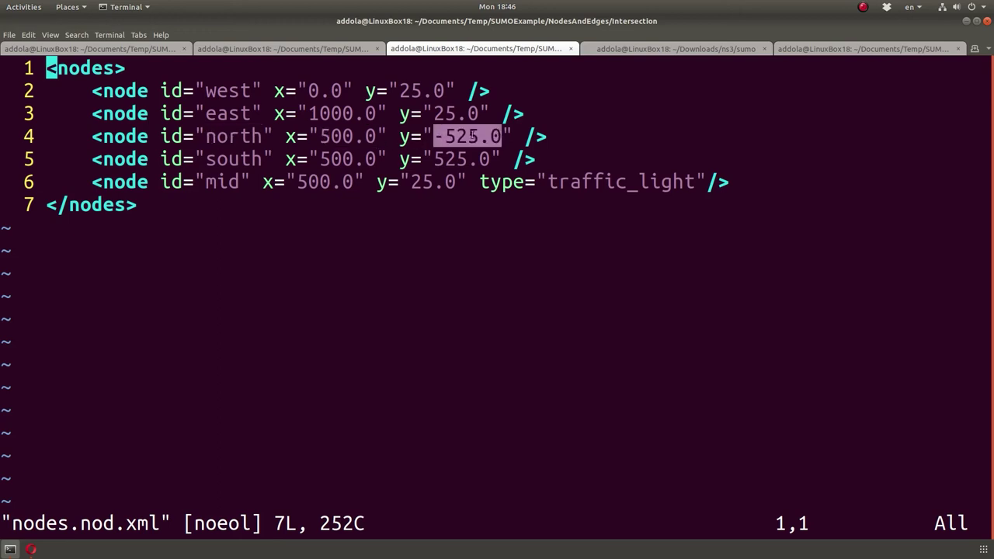
pyautogui.doubleClick(233, 159)
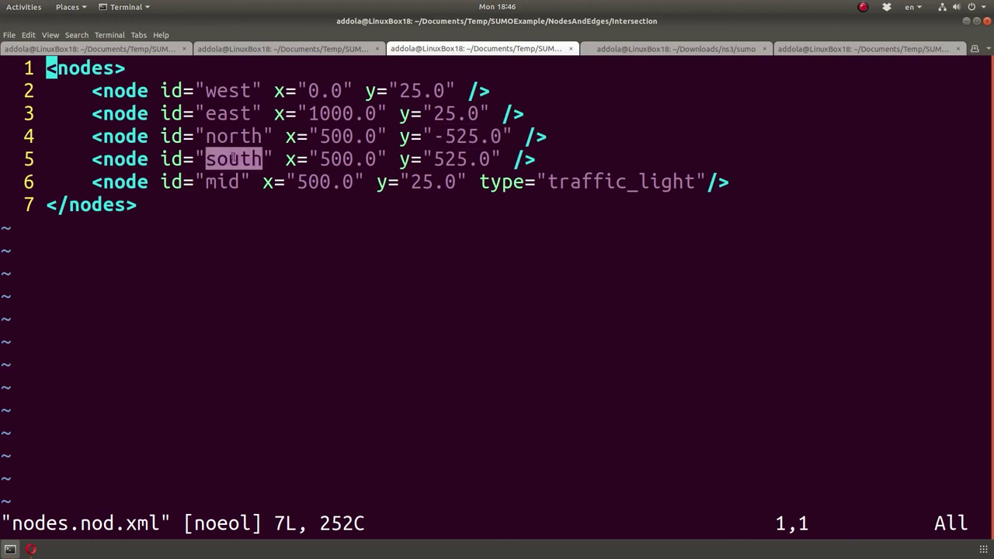
pyautogui.doubleClick(334, 160)
pyautogui.doubleClick(451, 161)
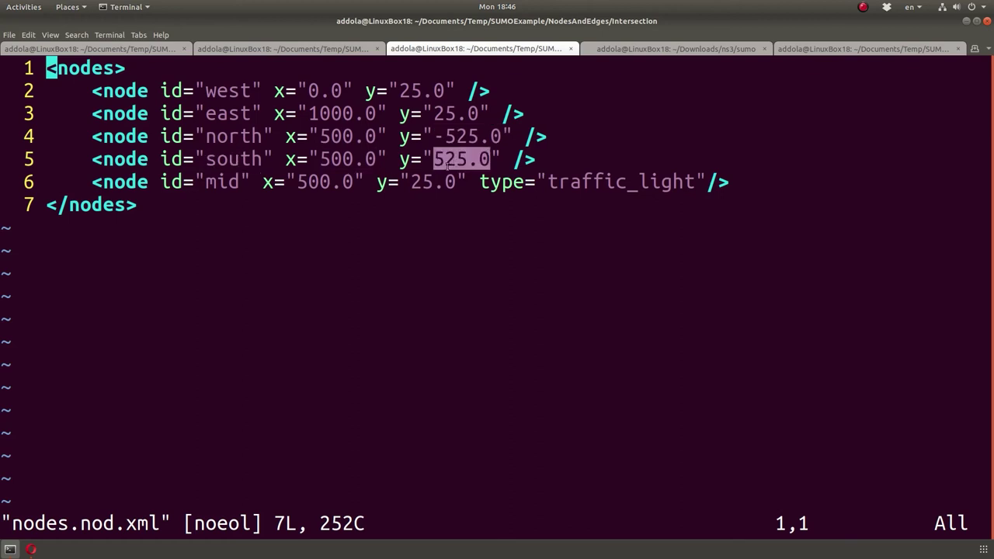
pyautogui.doubleClick(222, 181)
pyautogui.doubleClick(632, 181)
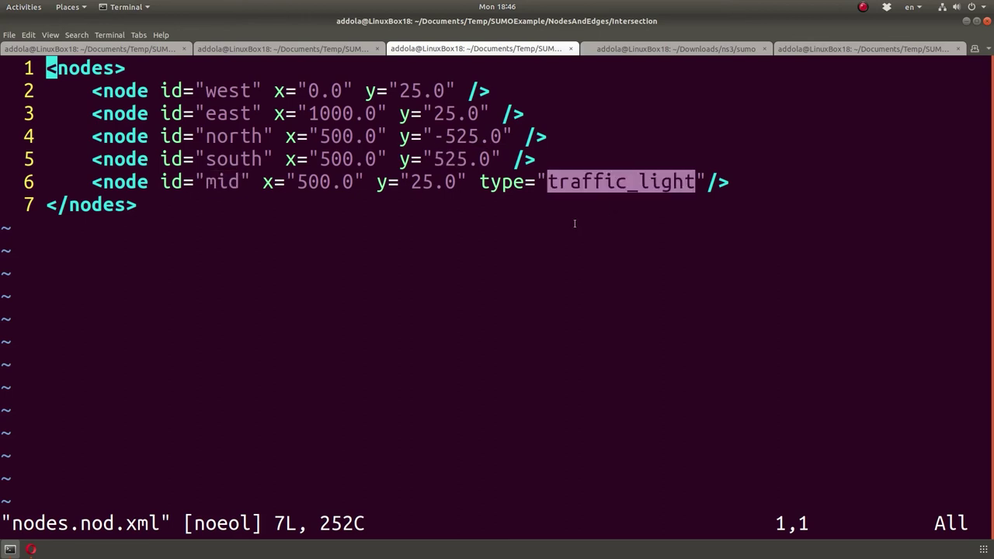
pyautogui.write(':wq')
pyautogui.press('Return')
# Step: Open edges.edg.xml in vim, point out the west–mid, mid–east and mid end nodes, then quit
pyautogui.write('vim ')
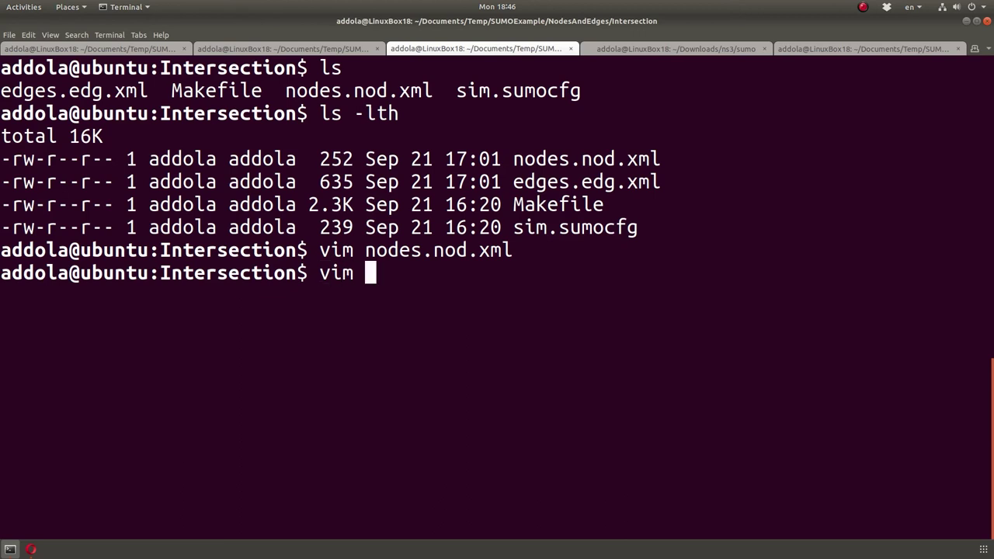
pyautogui.write('ed')
pyautogui.press('Tab')
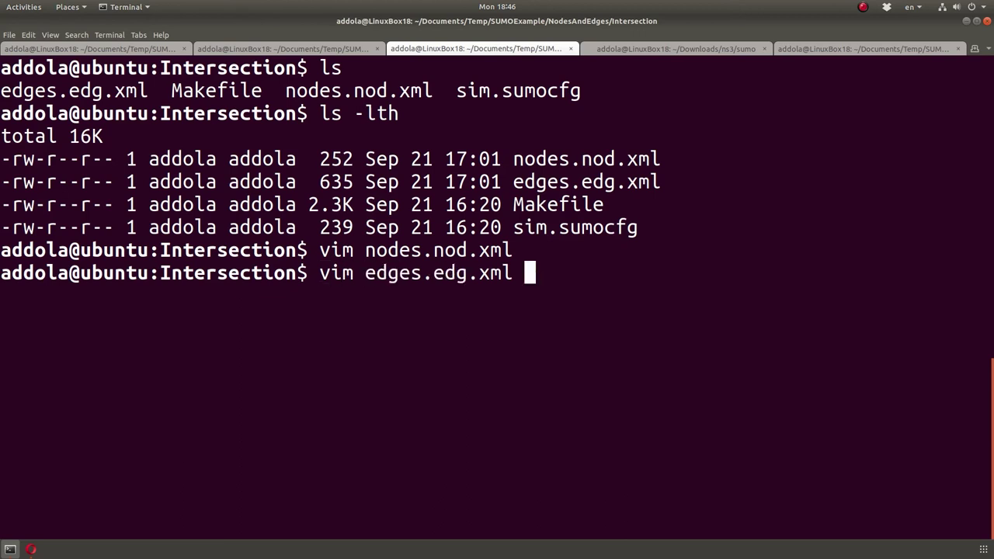
pyautogui.press('Return')
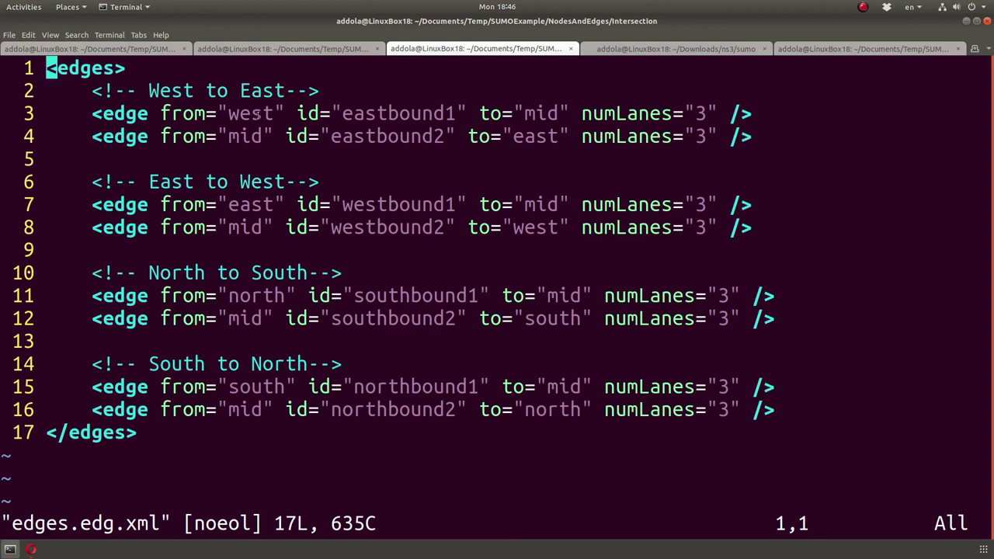
pyautogui.doubleClick(258, 115)
pyautogui.doubleClick(535, 113)
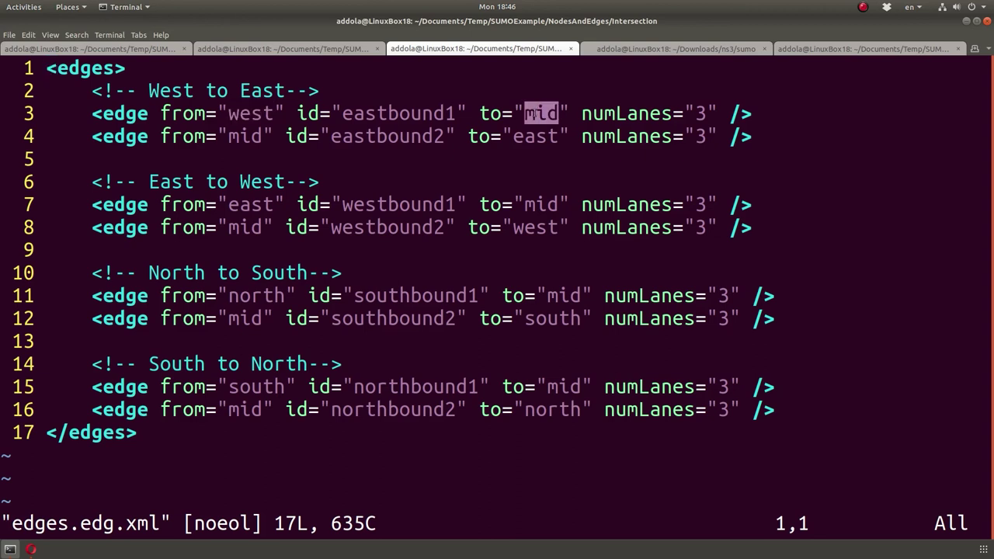
pyautogui.doubleClick(244, 136)
pyautogui.doubleClick(536, 137)
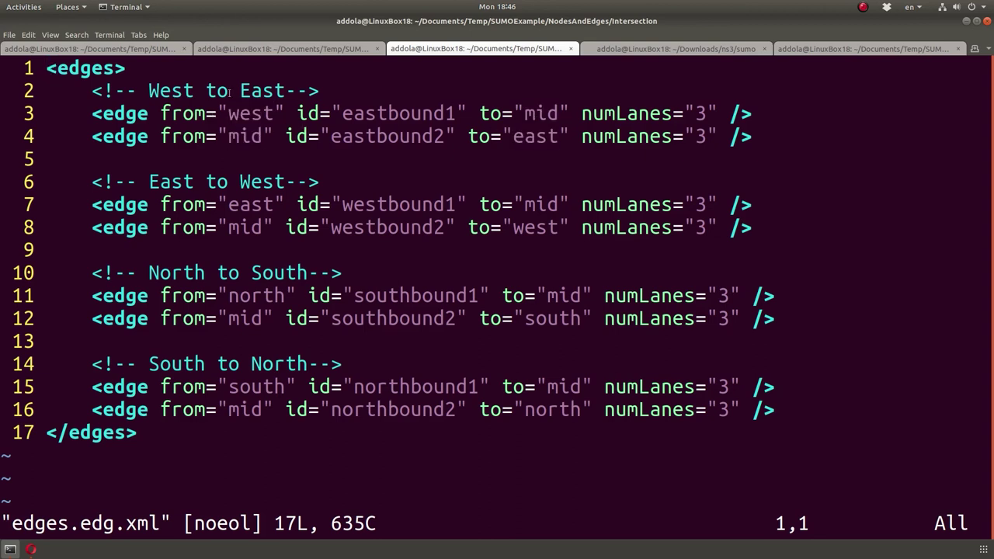
pyautogui.doubleClick(264, 91)
pyautogui.click(264, 183)
pyautogui.doubleClick(532, 204)
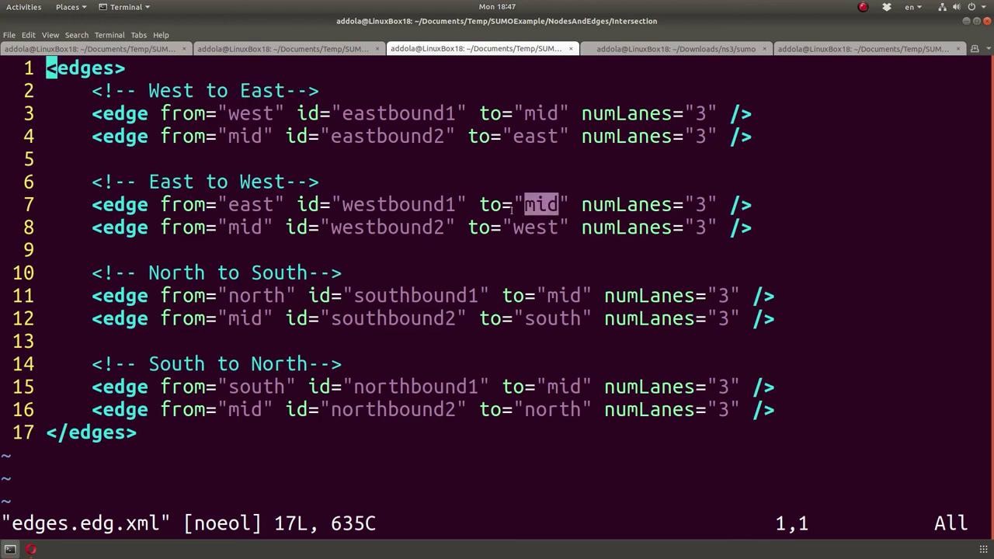
pyautogui.click(708, 108)
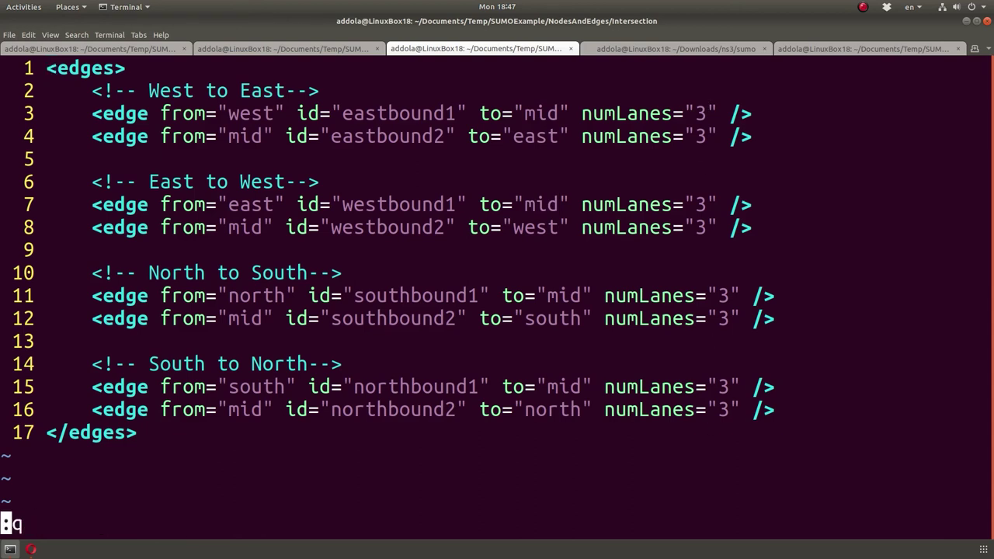
pyautogui.write(':q')
pyautogui.press('Return')
# Step: Clear the screen and list the Intersection files with ls -lth
pyautogui.write('clera')
pyautogui.press('Return')
pyautogui.write('ls')
pyautogui.press('BackSpace')
pyautogui.press('BackSpace')
pyautogui.write('clear')
pyautogui.press('Return')
pyautogui.write('sl')
pyautogui.press('BackSpace')
pyautogui.press('BackSpace')
pyautogui.write('ls -lth')
pyautogui.press('Return')
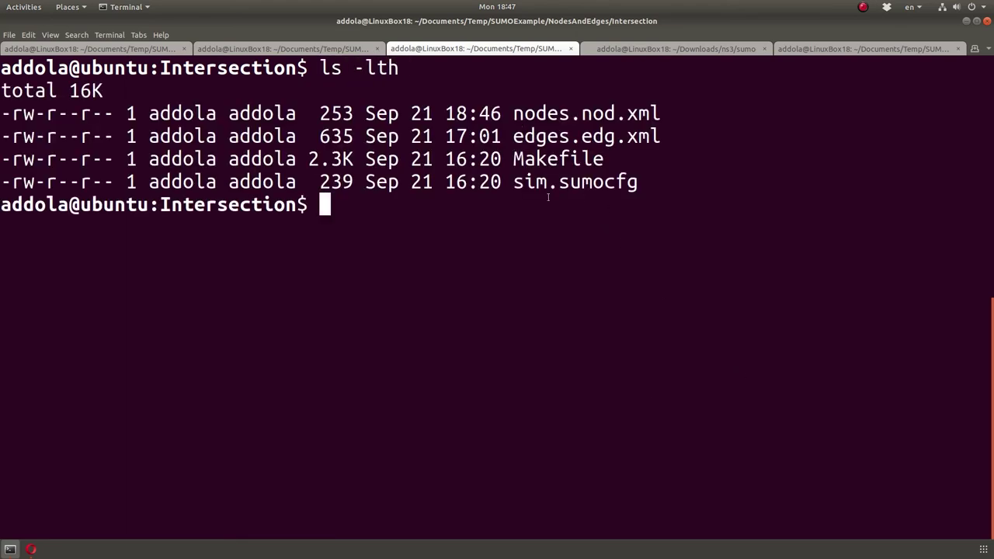
# Step: Review the Makefile's buildmap target and its netconvert node, edge and output file options
pyautogui.write('vim Makefile')
pyautogui.press('Return')
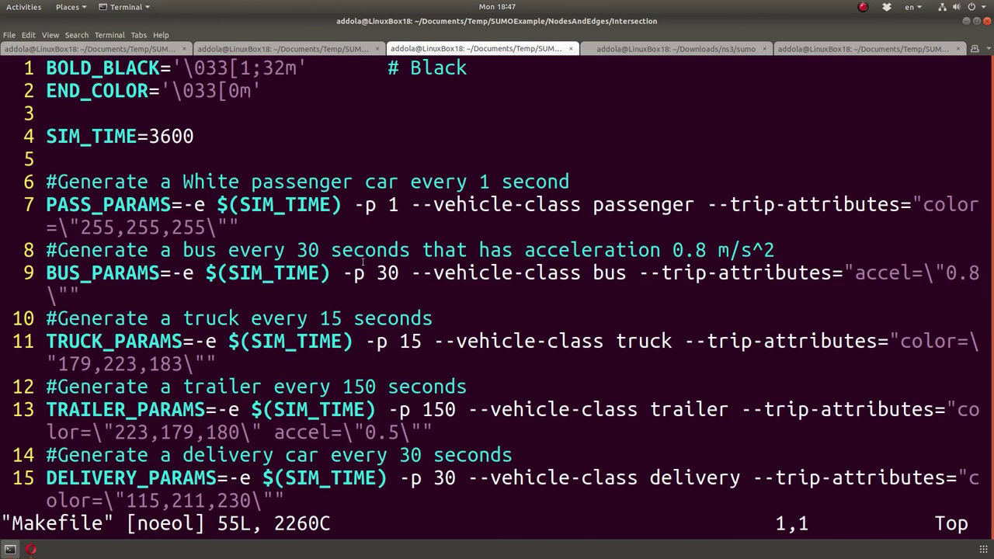
pyautogui.hotkey('ctrl', '-')
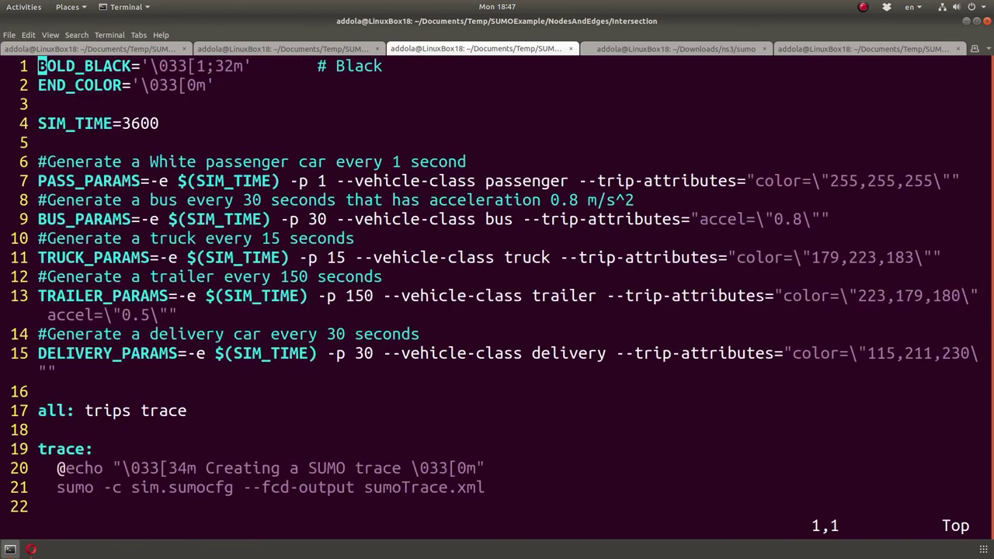
pyautogui.hotkey('ctrl', '-')
pyautogui.scroll(-18, 153, 334)
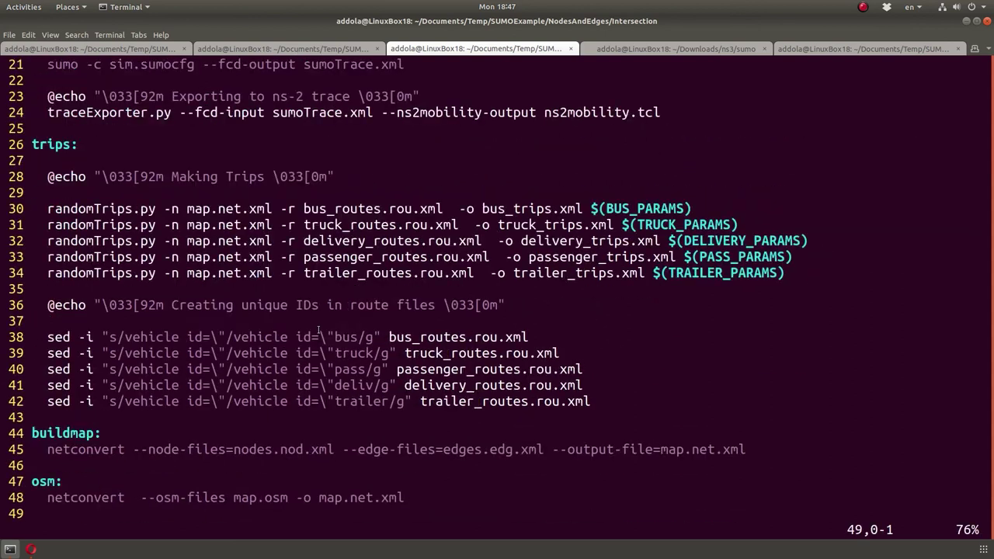
pyautogui.doubleClick(82, 337)
pyautogui.click(142, 354)
pyautogui.moveTo(136, 354); pyautogui.dragTo(342, 355)
pyautogui.click(162, 368)
pyautogui.moveTo(439, 354); pyautogui.dragTo(521, 355)
pyautogui.moveTo(651, 355); pyautogui.dragTo(707, 355)
pyautogui.click(693, 355)
pyautogui.write(':q')
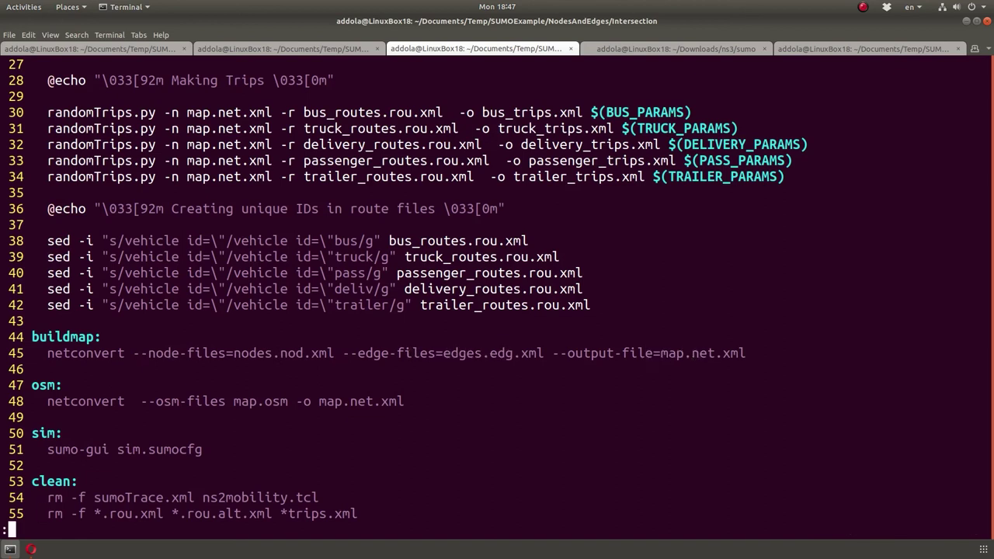
pyautogui.press('Return')
# Step: Build map.net.xml with make buildmap, confirm it with ls, and open it in NETEDIT
pyautogui.write('make buildmap')
pyautogui.press('Return')
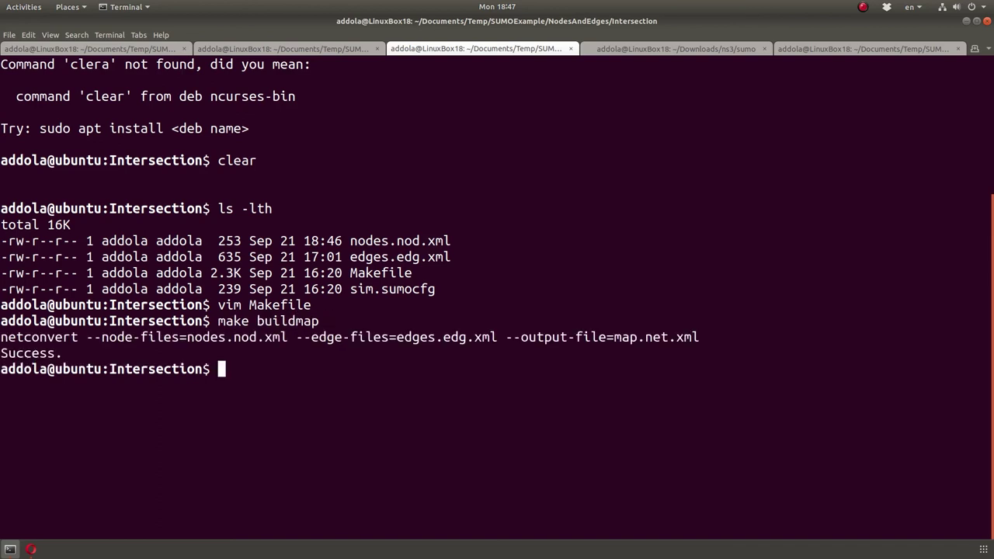
pyautogui.write('ls')
pyautogui.press('Return')
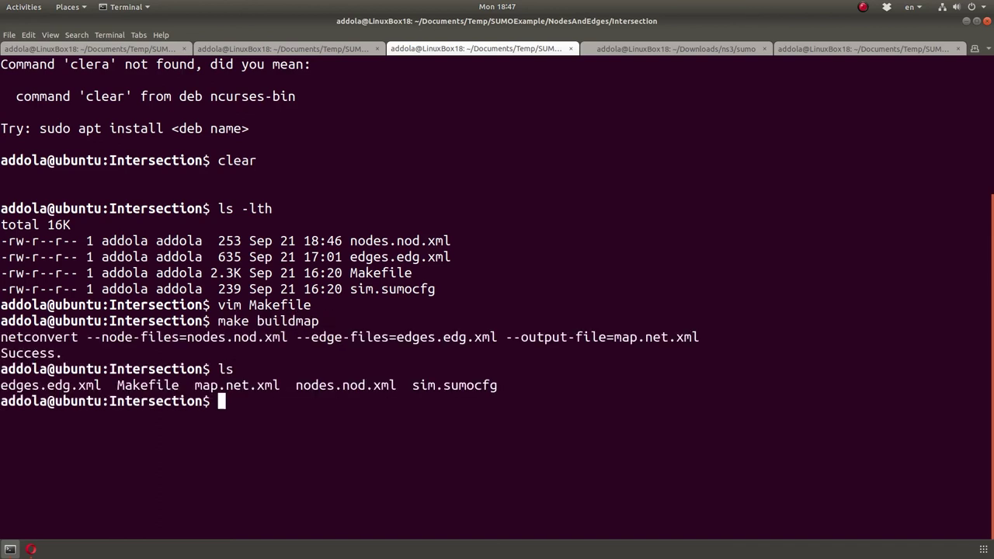
pyautogui.write('nededit map.net.xml ')
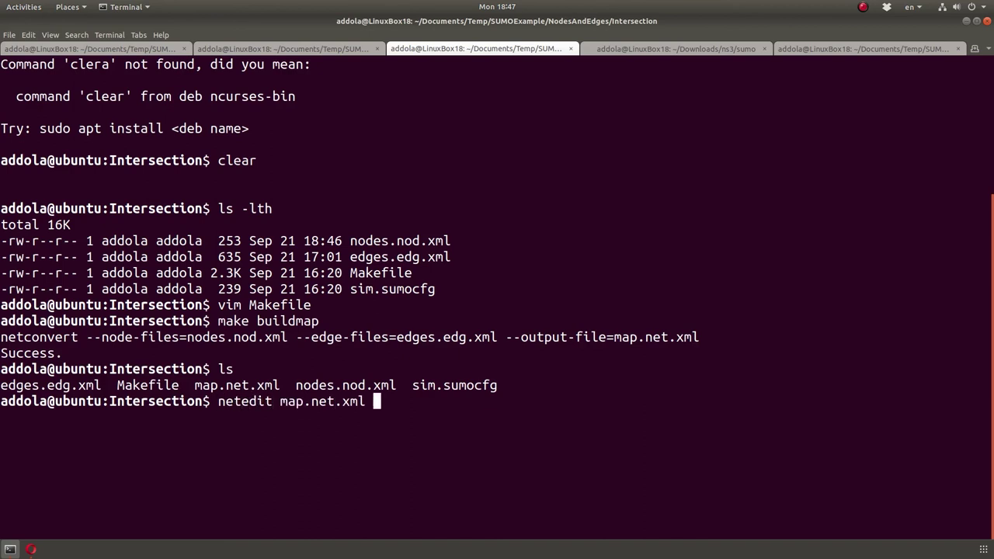
pyautogui.write('a')
pyautogui.press('BackSpace')
pyautogui.press('Return')
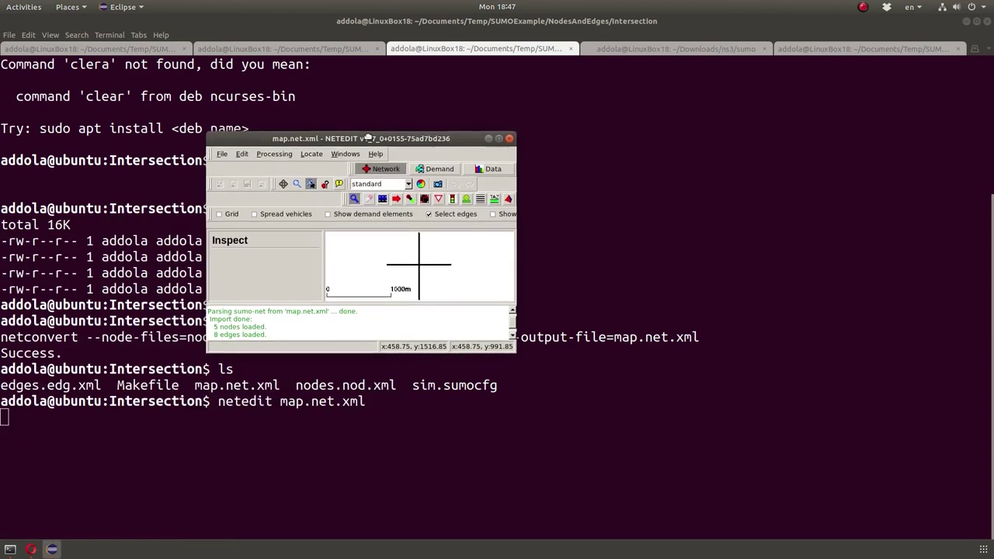
# Step: Inspect the mid traffic-light junction, save the recomputed map.net.xml and close NETEDIT
pyautogui.scroll(8, 551, 271)
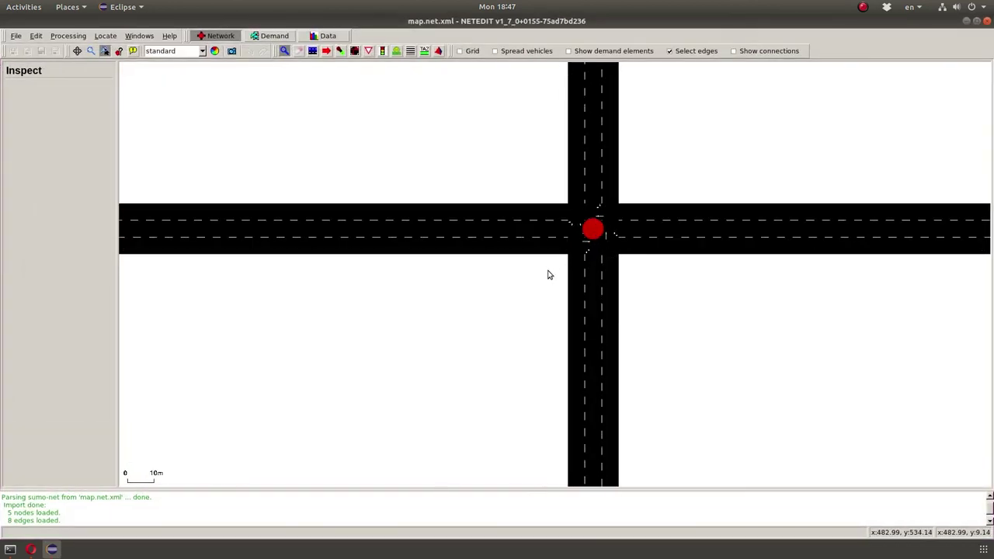
pyautogui.click(588, 210)
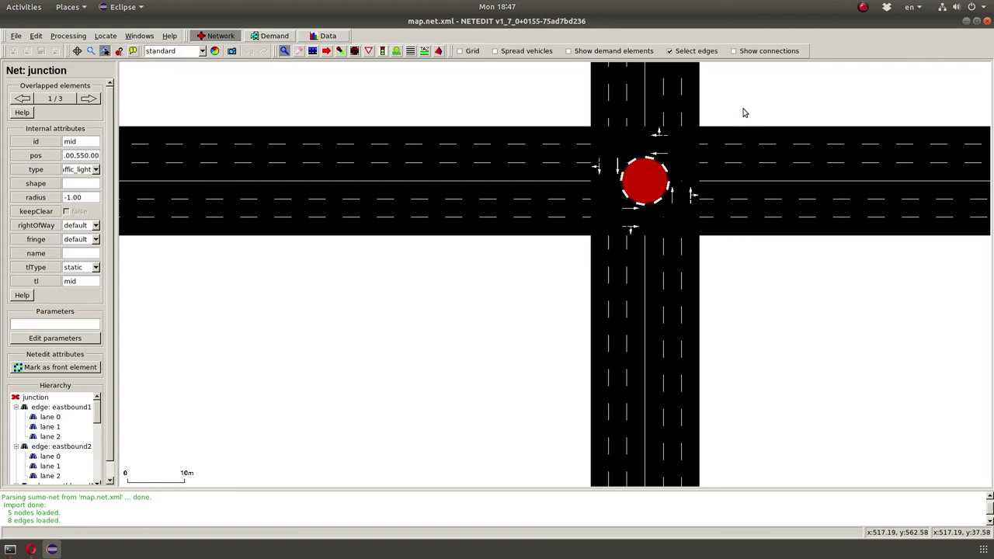
pyautogui.hotkey('ctrl', 's')
pyautogui.click(987, 20)
# Step: Generate the random vehicle trips with make trips and launch the simulation with make sim
pyautogui.write('lear')
pyautogui.press('Return')
pyautogui.write('make trips')
pyautogui.press('Return')
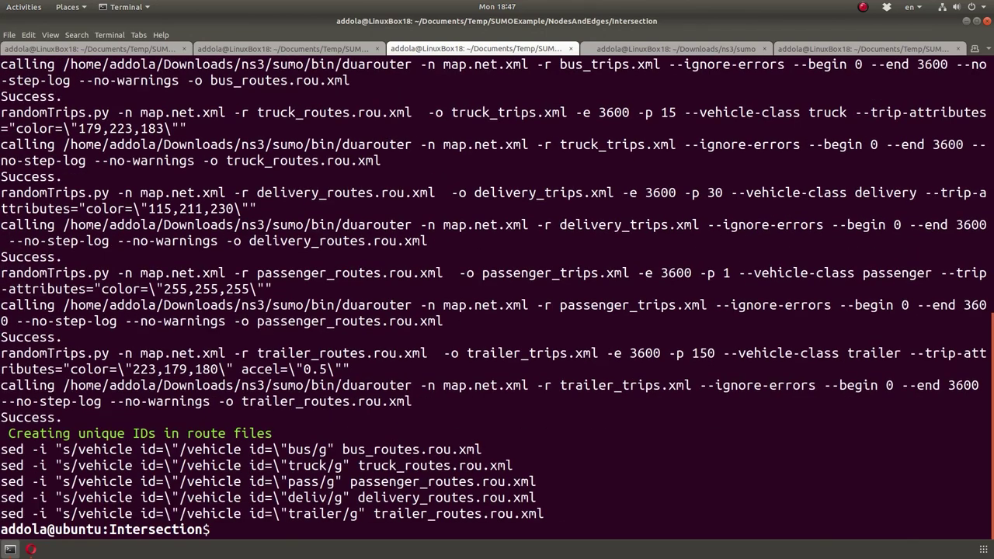
pyautogui.write('clear')
pyautogui.press('Return')
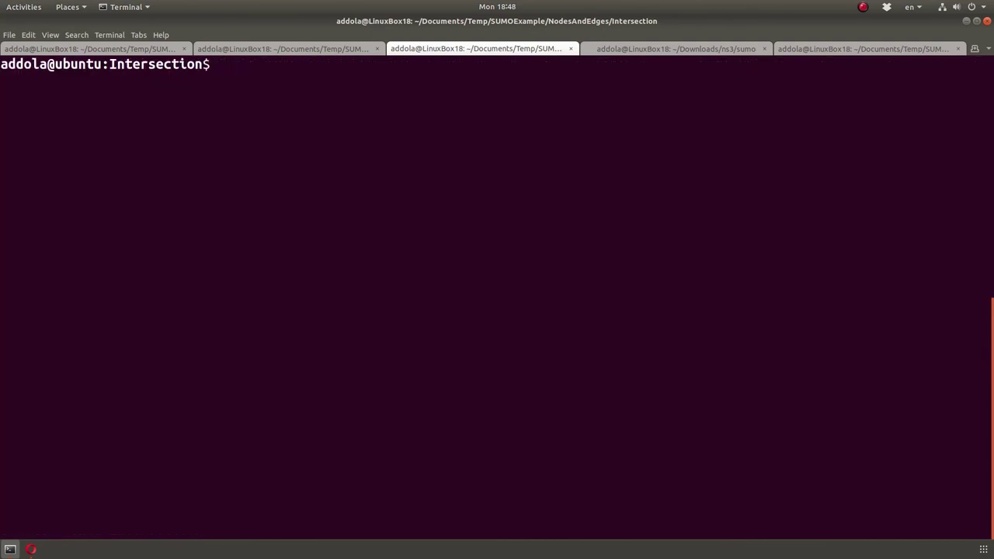
pyautogui.write('make sim')
pyautogui.press('Return')
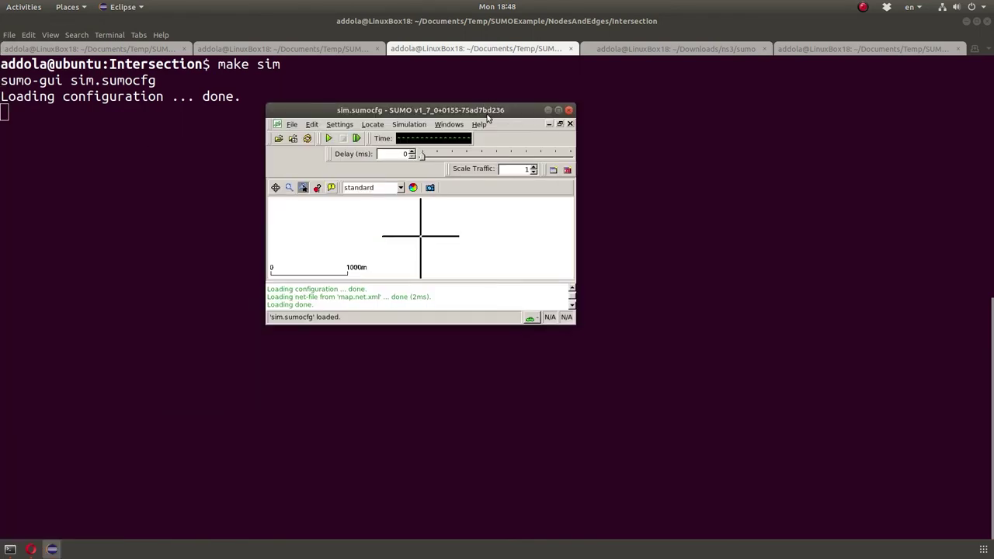
# Step: Maximize SUMO-GUI, apply the real world scheme, zoom to the intersection, and run at 150 ms delay
pyautogui.doubleClick(489, 109)
pyautogui.click(107, 67)
pyautogui.click(100, 99)
pyautogui.scroll(3, 478, 262)
pyautogui.scroll(2, 479, 266)
pyautogui.moveTo(479, 266); pyautogui.dragTo(416, 248)
pyautogui.scroll(1, 416, 248)
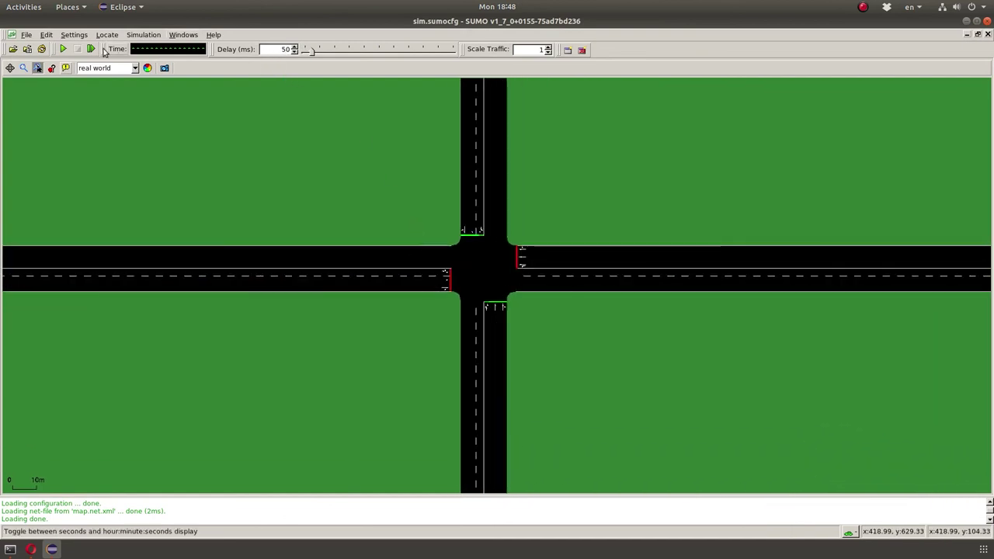
pyautogui.click(63, 49)
pyautogui.scroll(3, 547, 251)
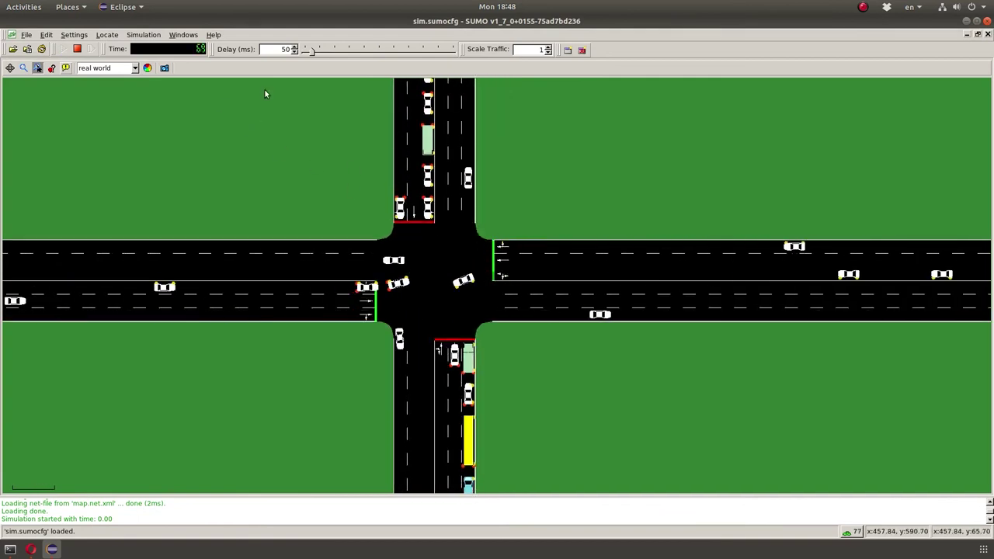
pyautogui.moveTo(311, 50); pyautogui.dragTo(326, 50)
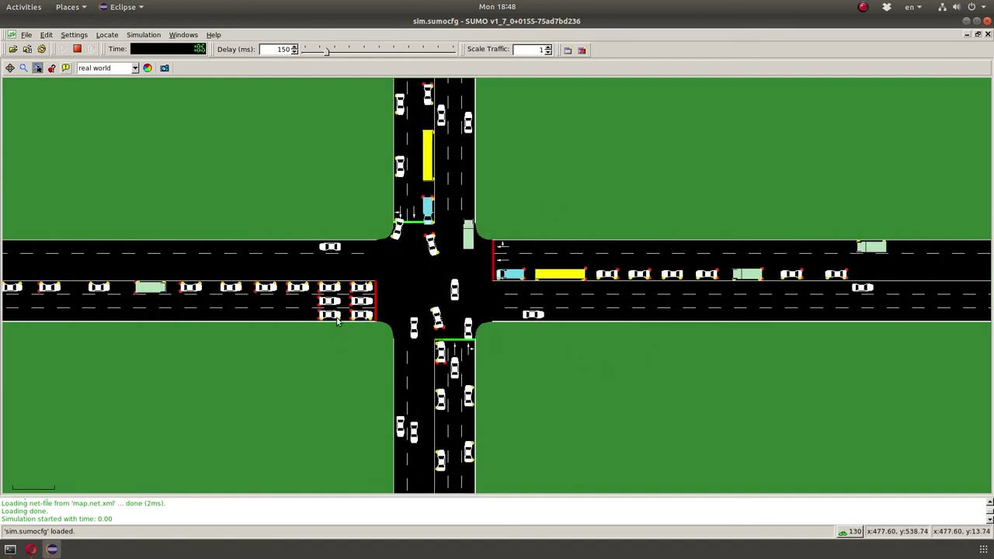
pyautogui.scroll(-4, 151, 287)
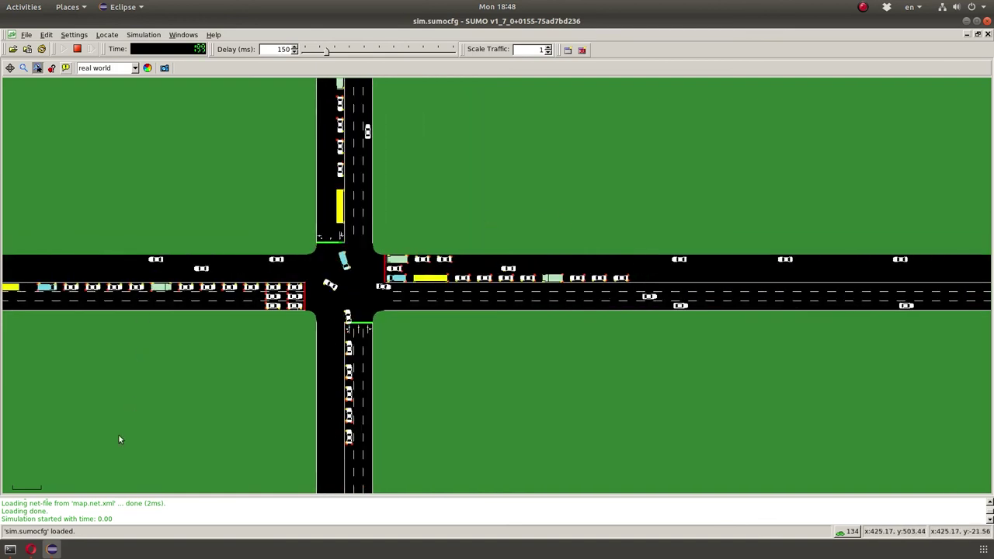
# Step: Stop the running SUMO-GUI simulation and print the SUMO_HOME path with echo
pyautogui.click(10, 549)
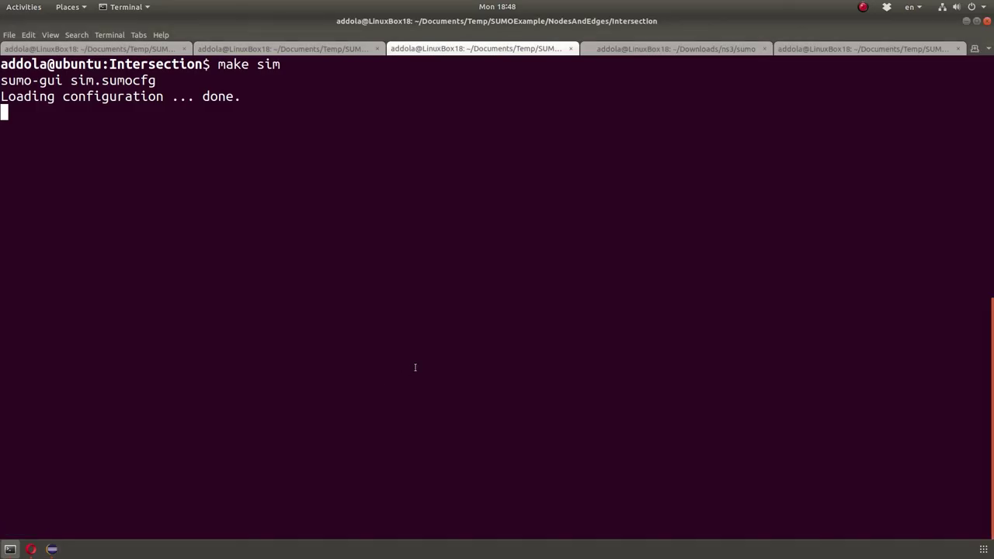
pyautogui.hotkey('ctrl', 'c')
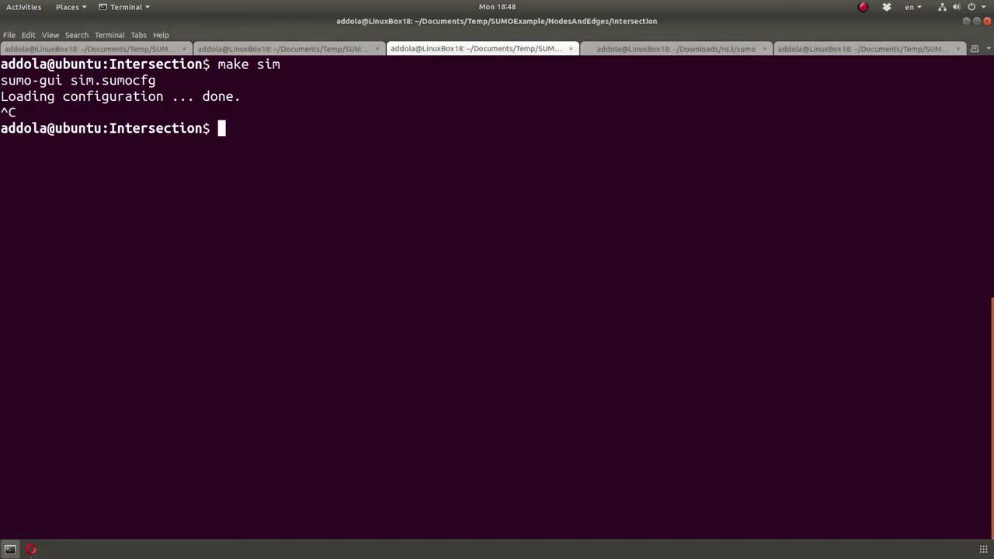
pyautogui.write('echo $SUMO')
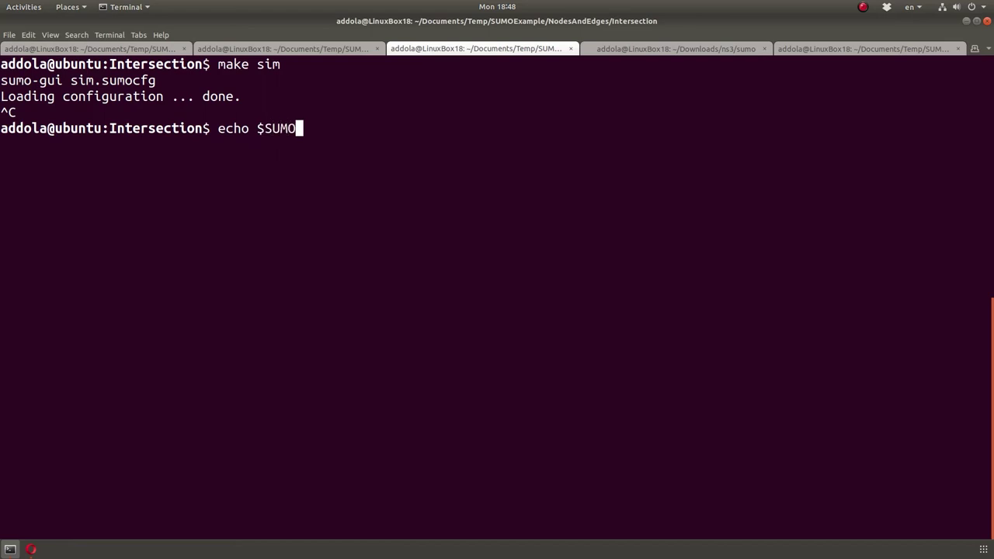
pyautogui.write('_HOME')
pyautogui.press('Return')
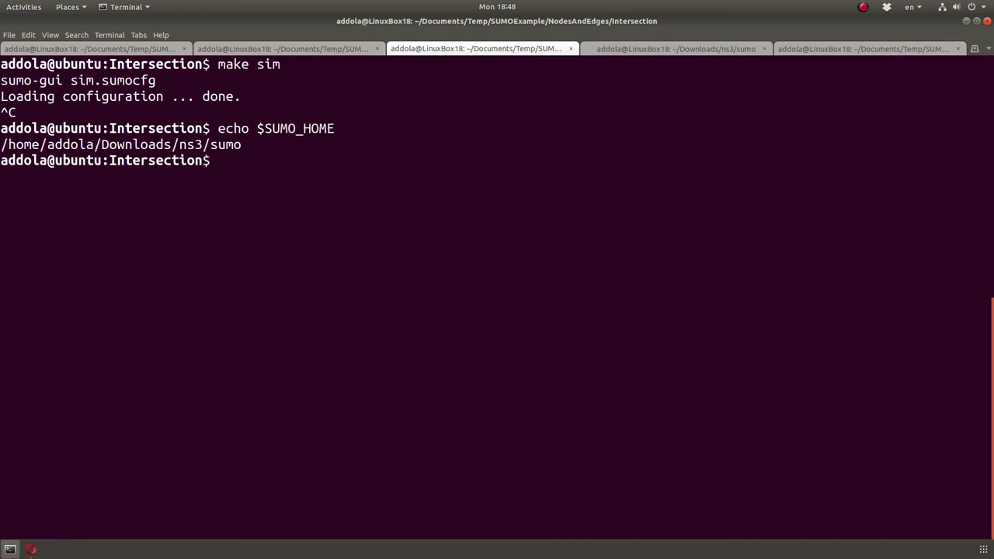
pyautogui.tripleClick(192, 149)
pyautogui.click(265, 182)
# Step: Review the SUMO_HOME and PATH tools exports on lines 199–200 of ~/.bashrc in vim, then quit
pyautogui.write('vim ~/.bashrc')
pyautogui.press('Return')
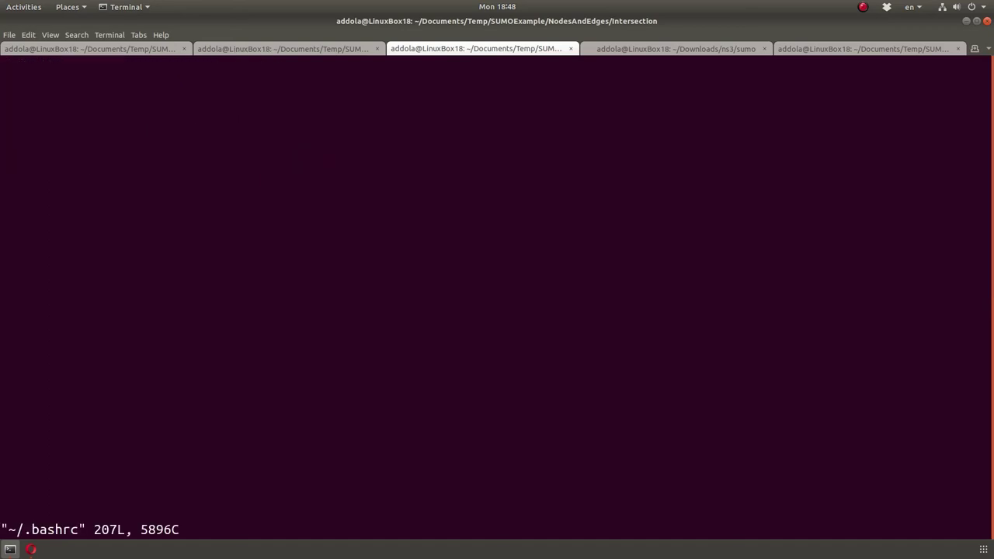
pyautogui.scroll(-20, 250, 237)
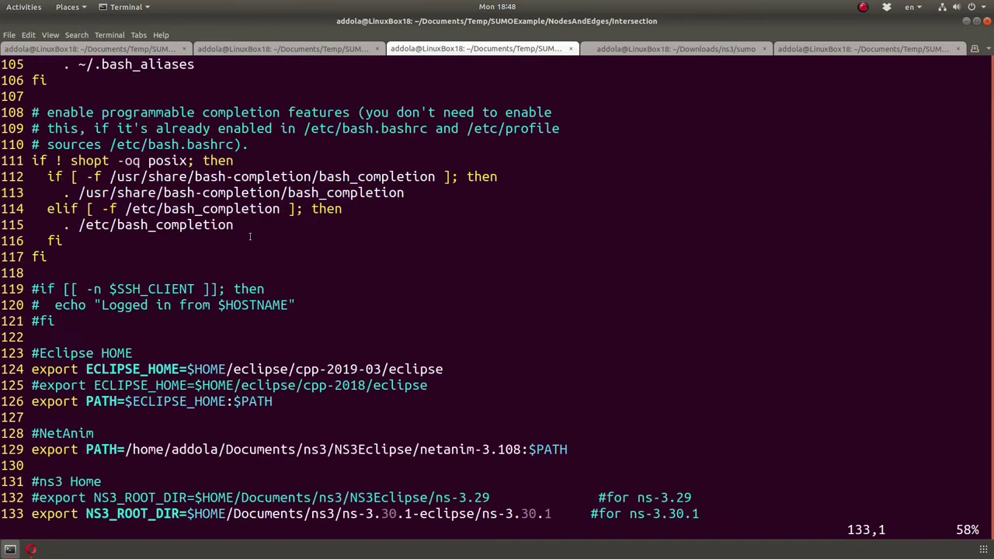
pyautogui.scroll(-7, 250, 237)
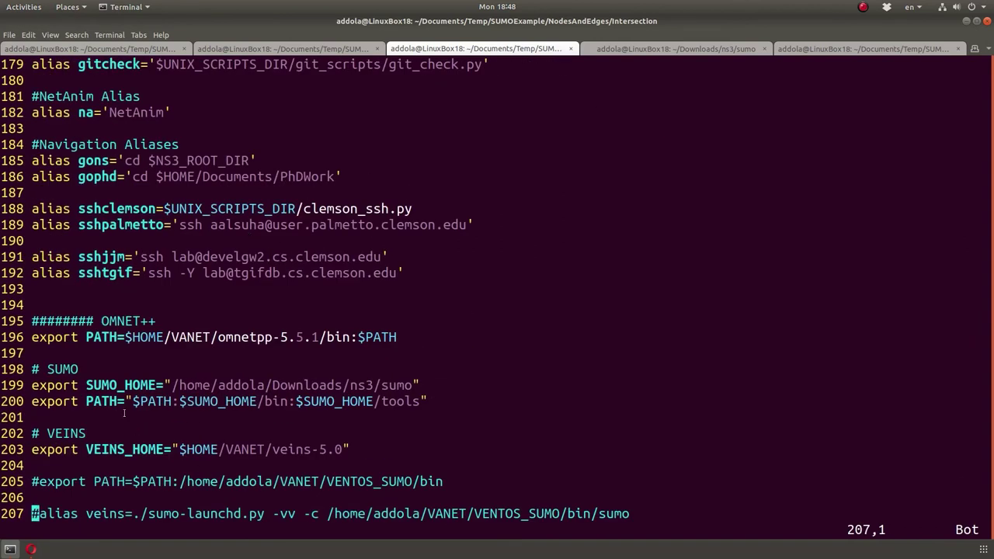
pyautogui.moveTo(89, 384); pyautogui.dragTo(419, 385)
pyautogui.click(202, 405)
pyautogui.moveTo(89, 401); pyautogui.dragTo(367, 401)
pyautogui.doubleClick(365, 401)
pyautogui.click(363, 405)
pyautogui.write(':q')
pyautogui.press('Return')
# Step: Clear the screen, move into /usr/share/sumo/ and list its contents
pyautogui.write('clear')
pyautogui.press('Return')
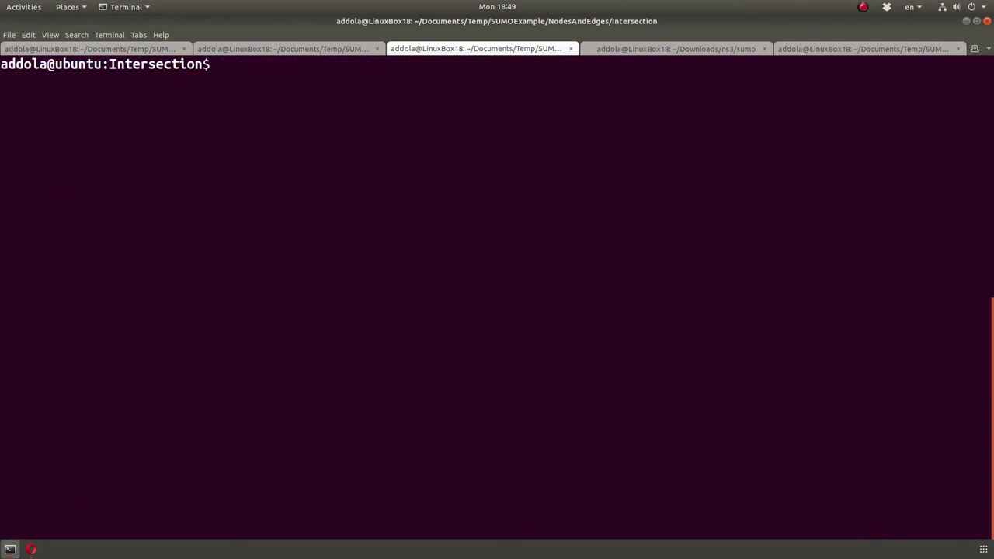
pyautogui.write('cd /usr/share/sumo/')
pyautogui.press('Return')
pyautogui.write('ls')
pyautogui.press('Return')
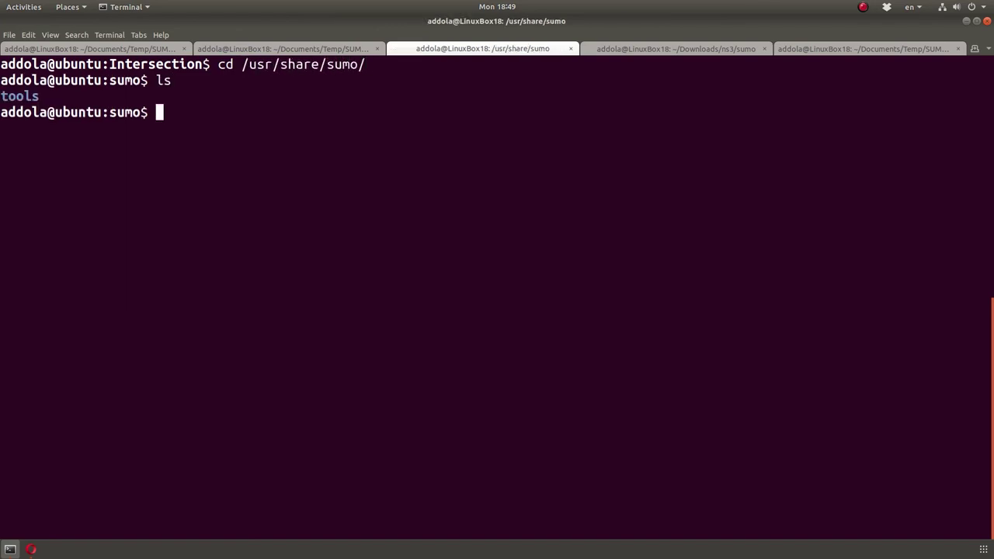
# Step: Change into the tools folder, list helper scripts like randomTrips.py, and clear the screen
pyautogui.write('c')
pyautogui.write('cd t')
pyautogui.press('Tab')
pyautogui.press('Return')
pyautogui.write('ls')
pyautogui.press('Return')
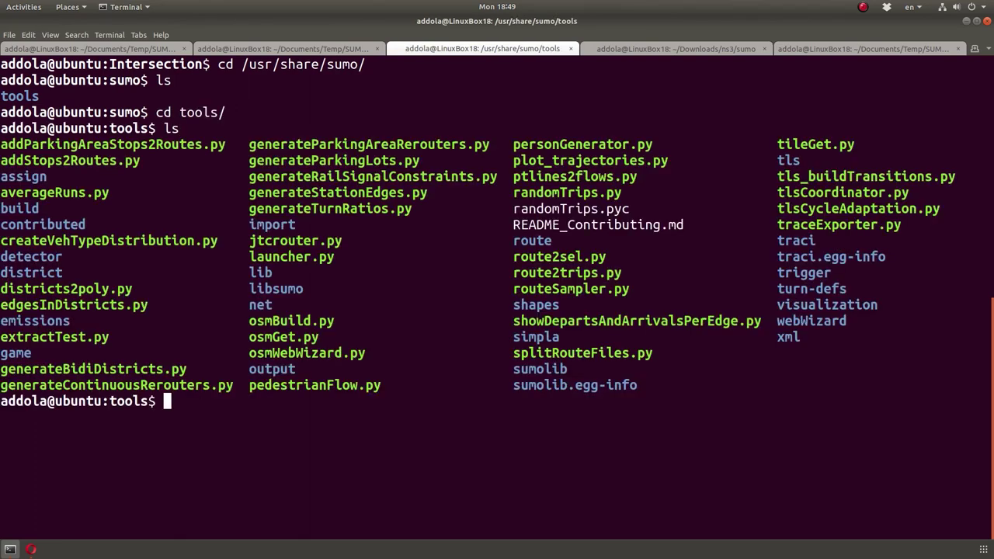
pyautogui.write('clear')
pyautogui.press('Return')
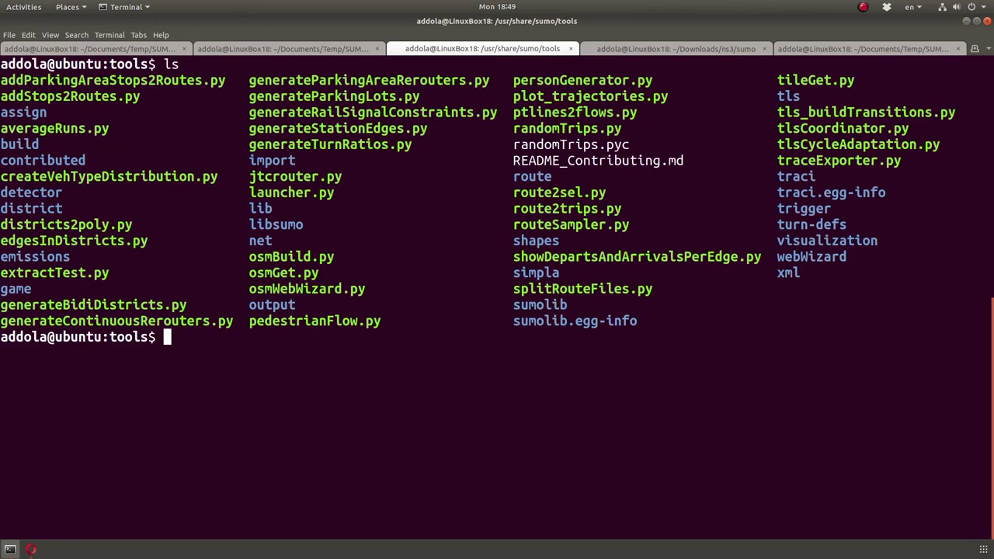
pyautogui.write('clear')
pyautogui.press('Return')
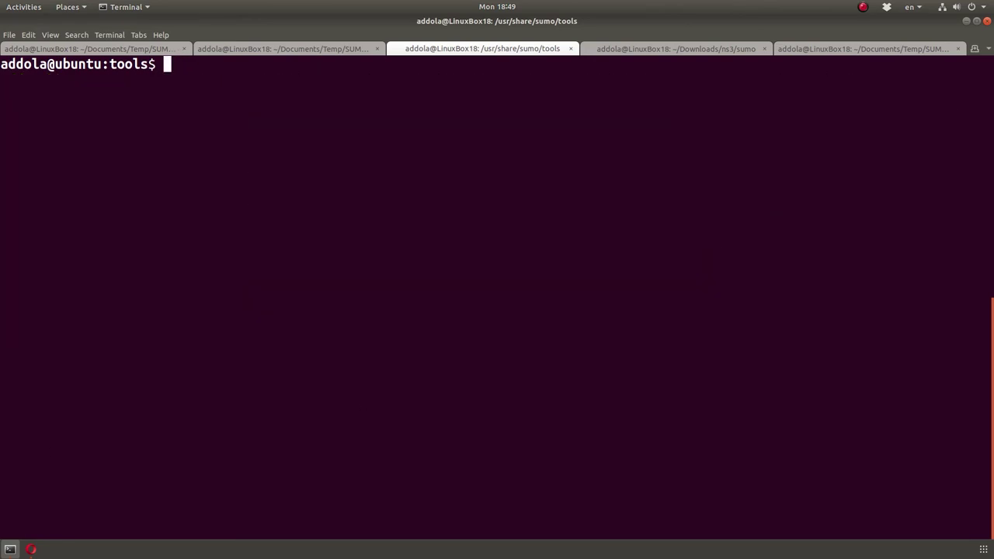
pyautogui.click(31, 549)
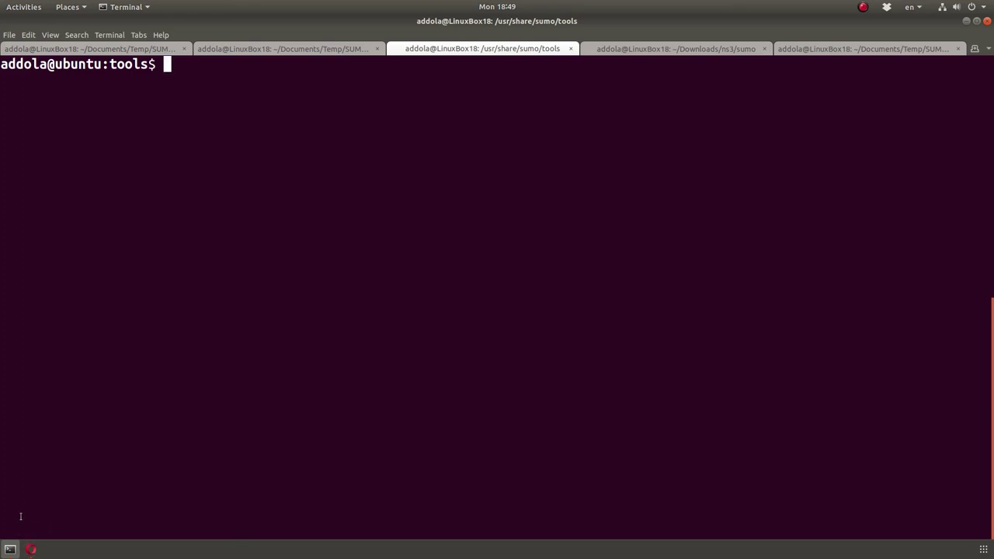